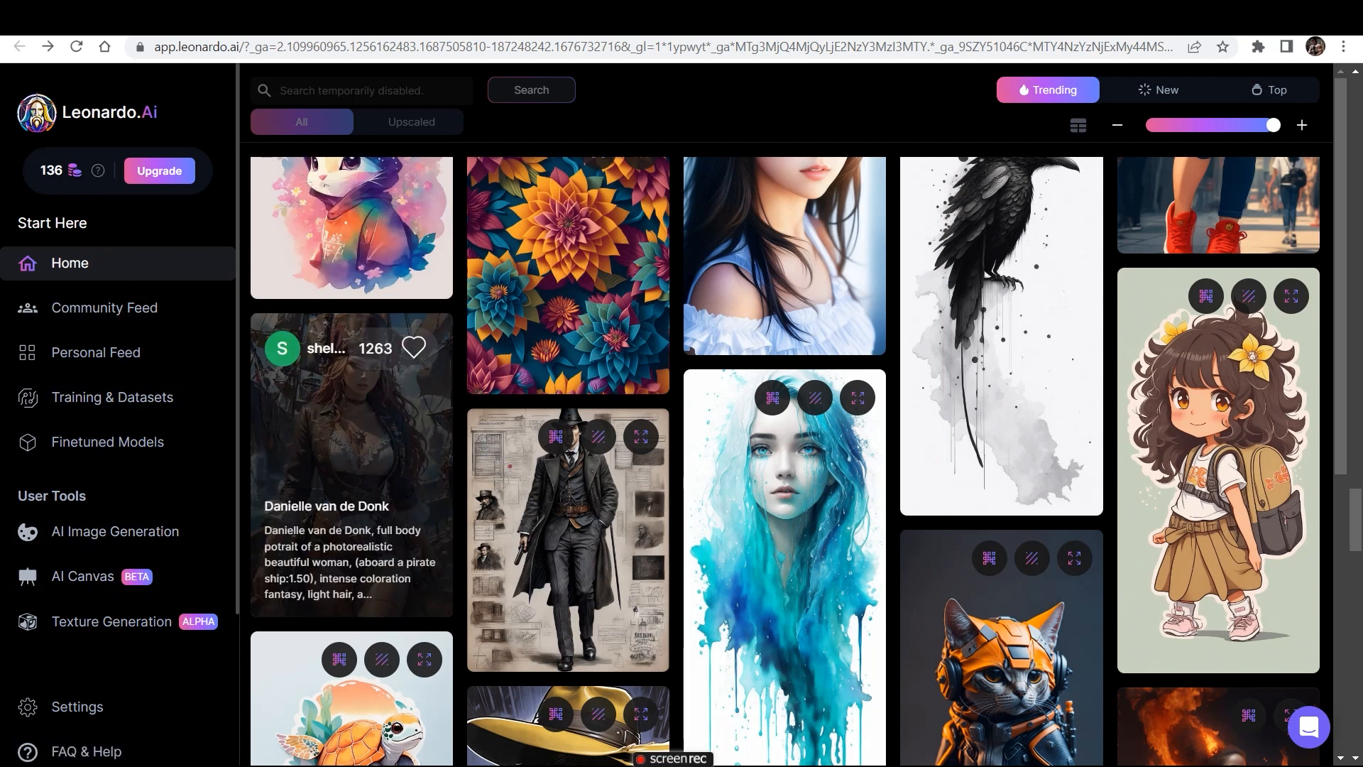
- Open the pirate woman artwork from the trending gallery and remix its prompt and generation settings
click(351, 412)
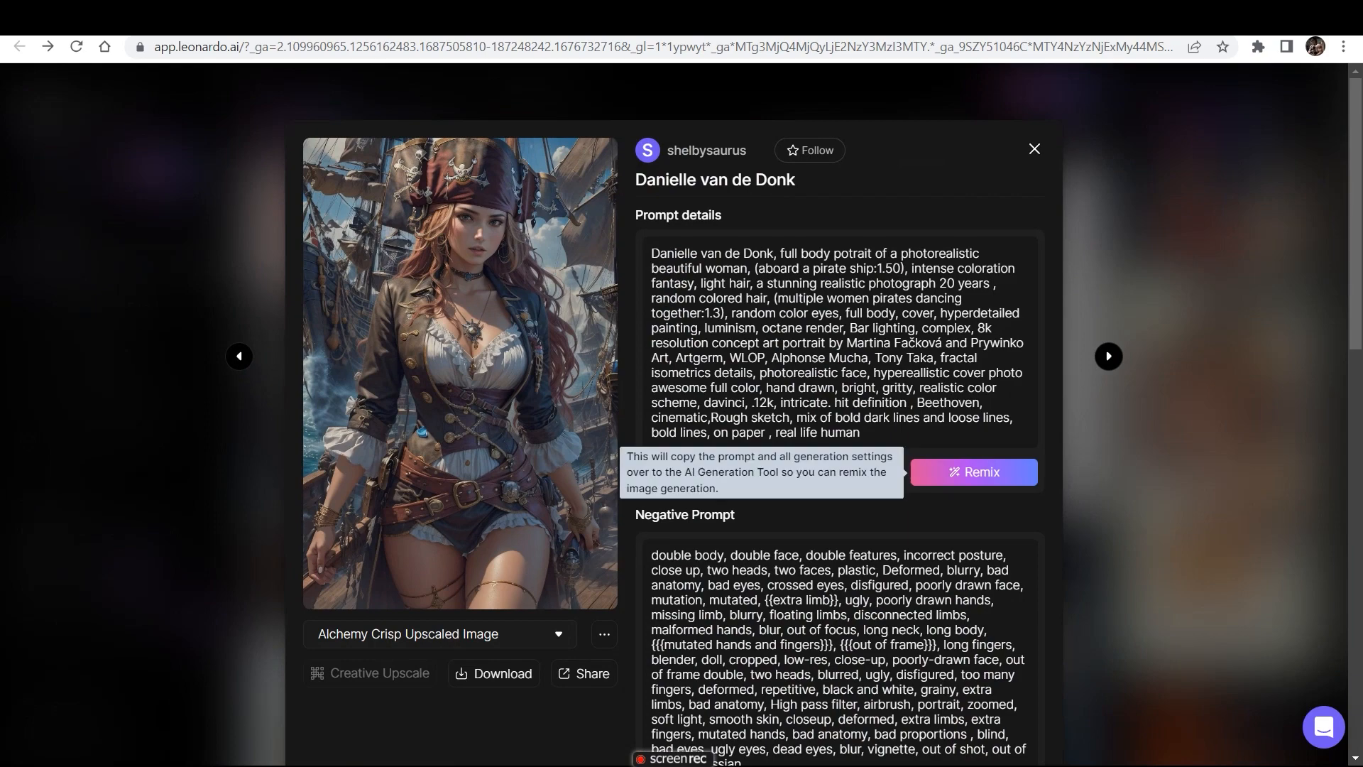
click(973, 472)
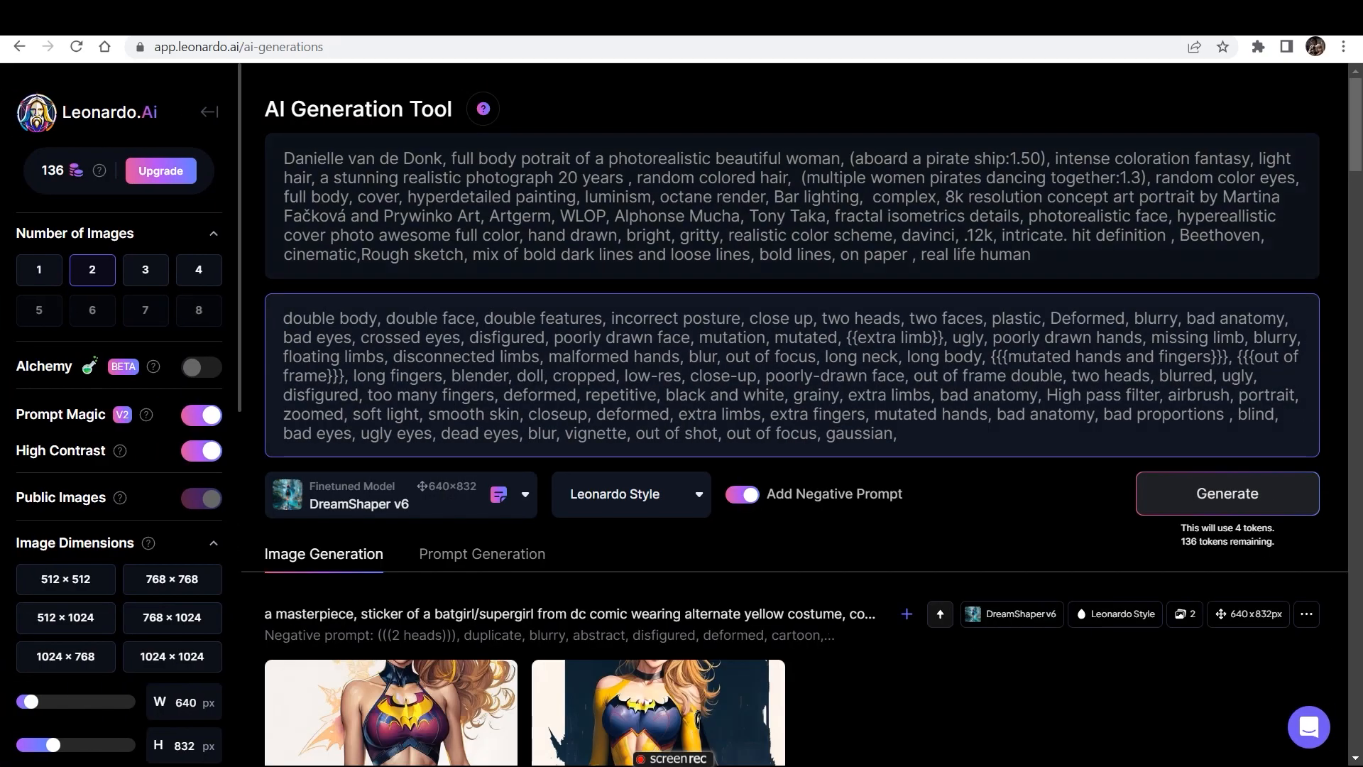
scroll(795, 415, down, 1)
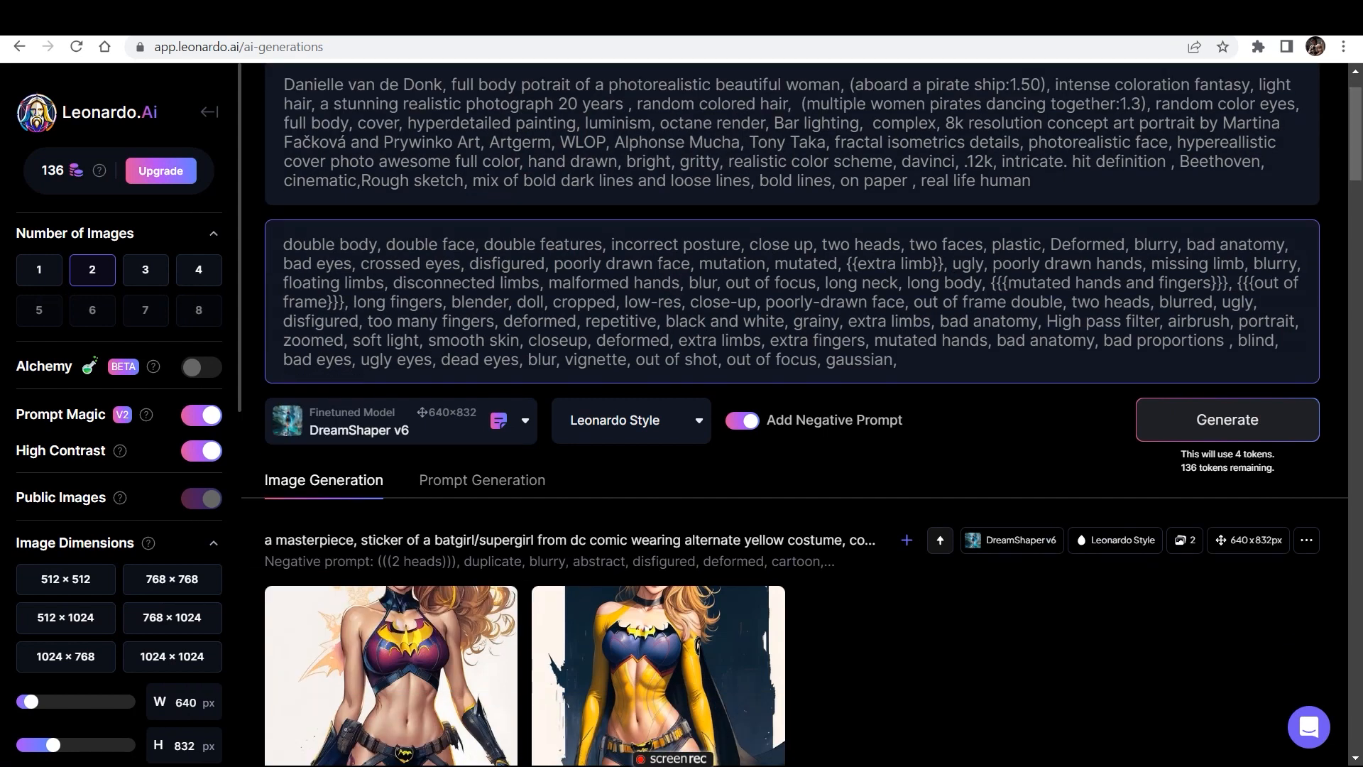
scroll(118, 419, down, 8)
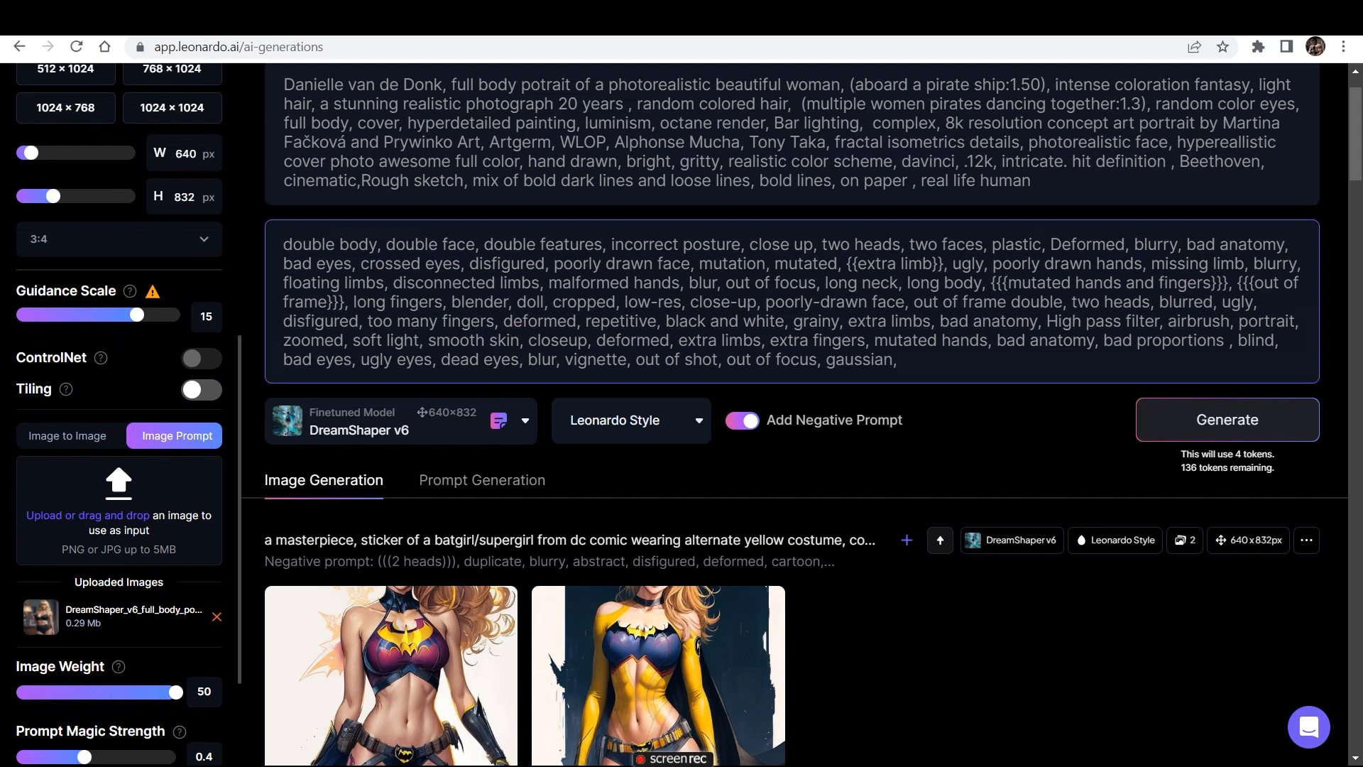
- Generate two images from the remixed pirate prompt, keeping the already uploaded image as the image prompt, and review the results
click(118, 510)
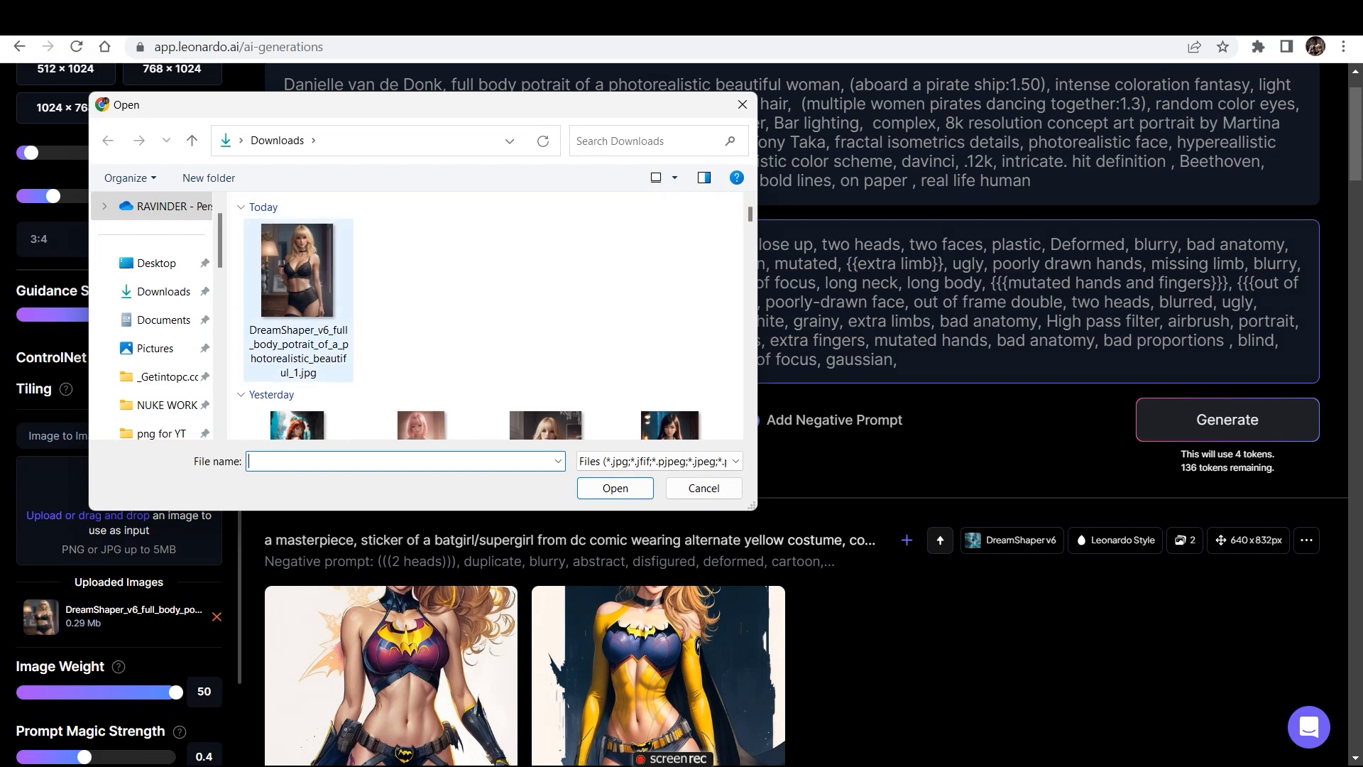
click(743, 105)
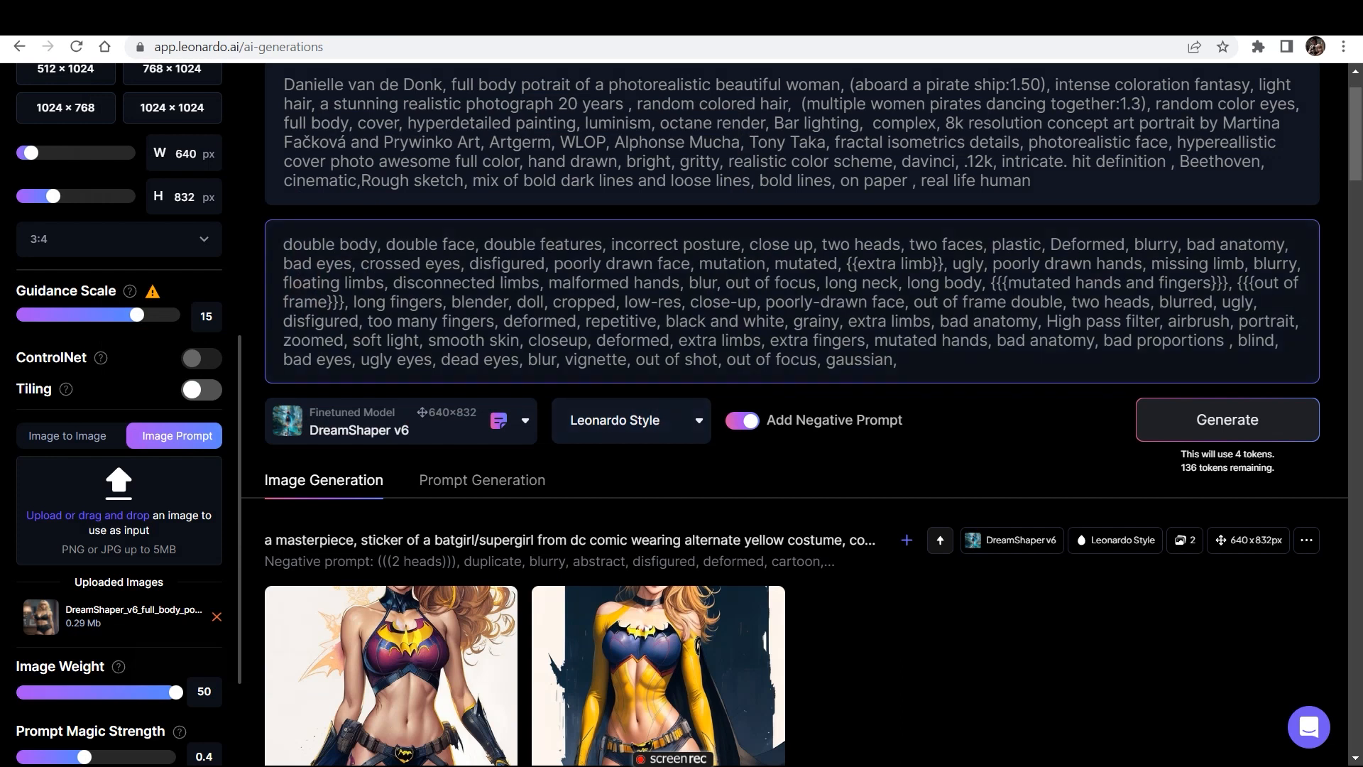
click(1228, 419)
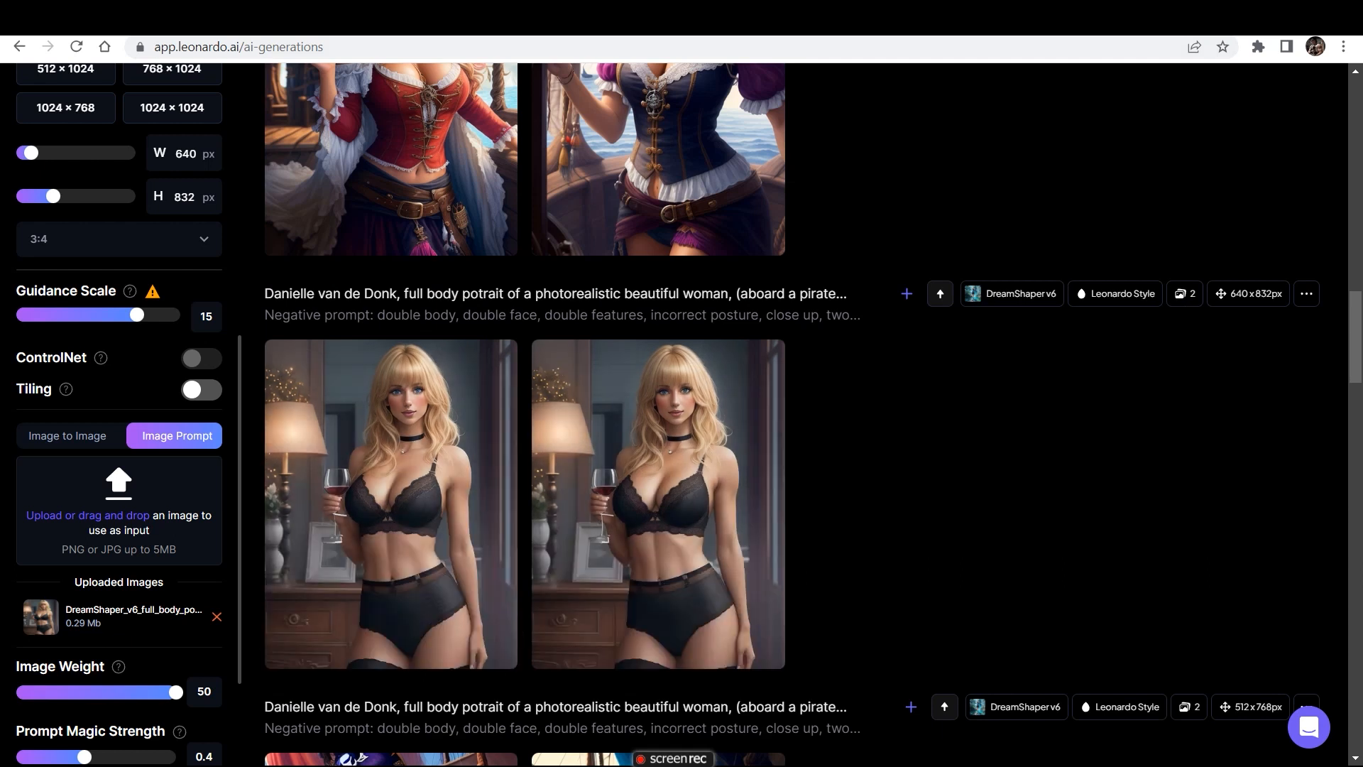
scroll(531, 414, up, 4)
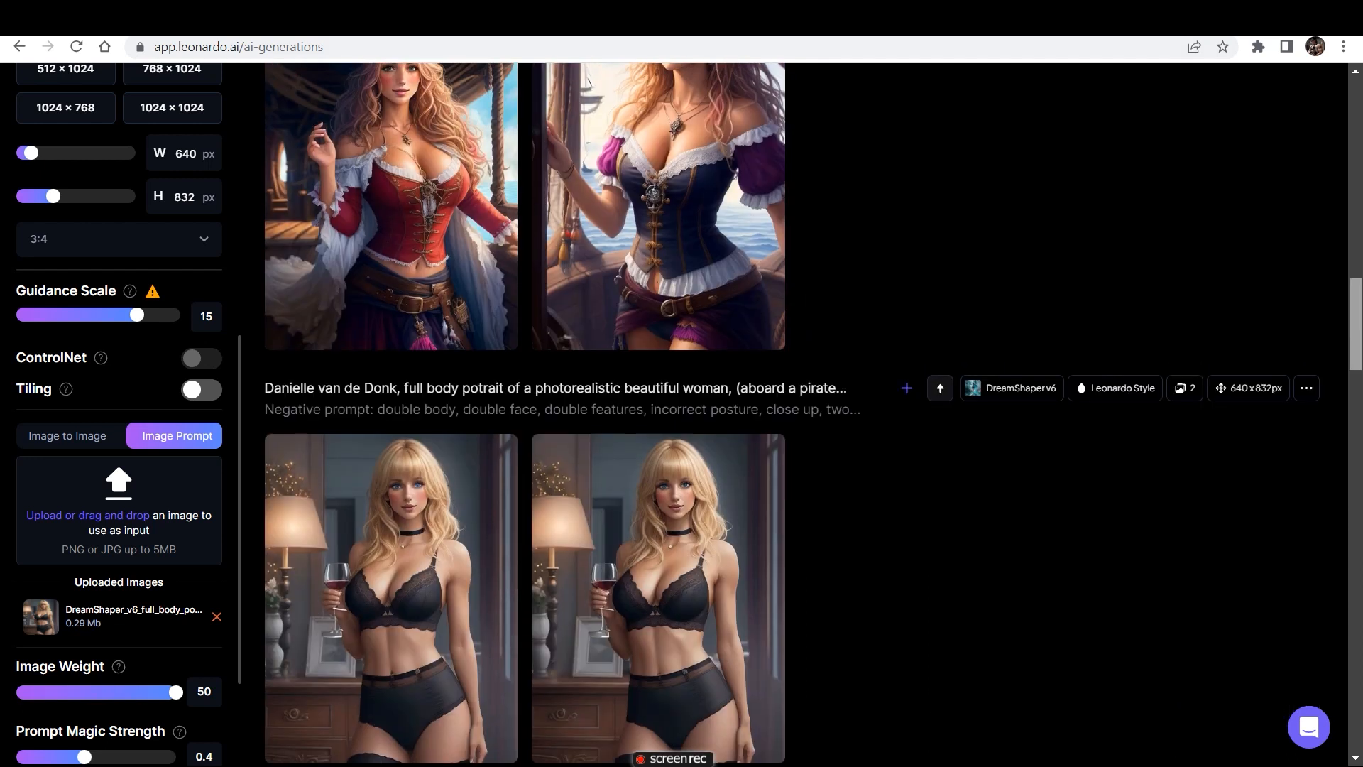
scroll(390, 355, down, 2)
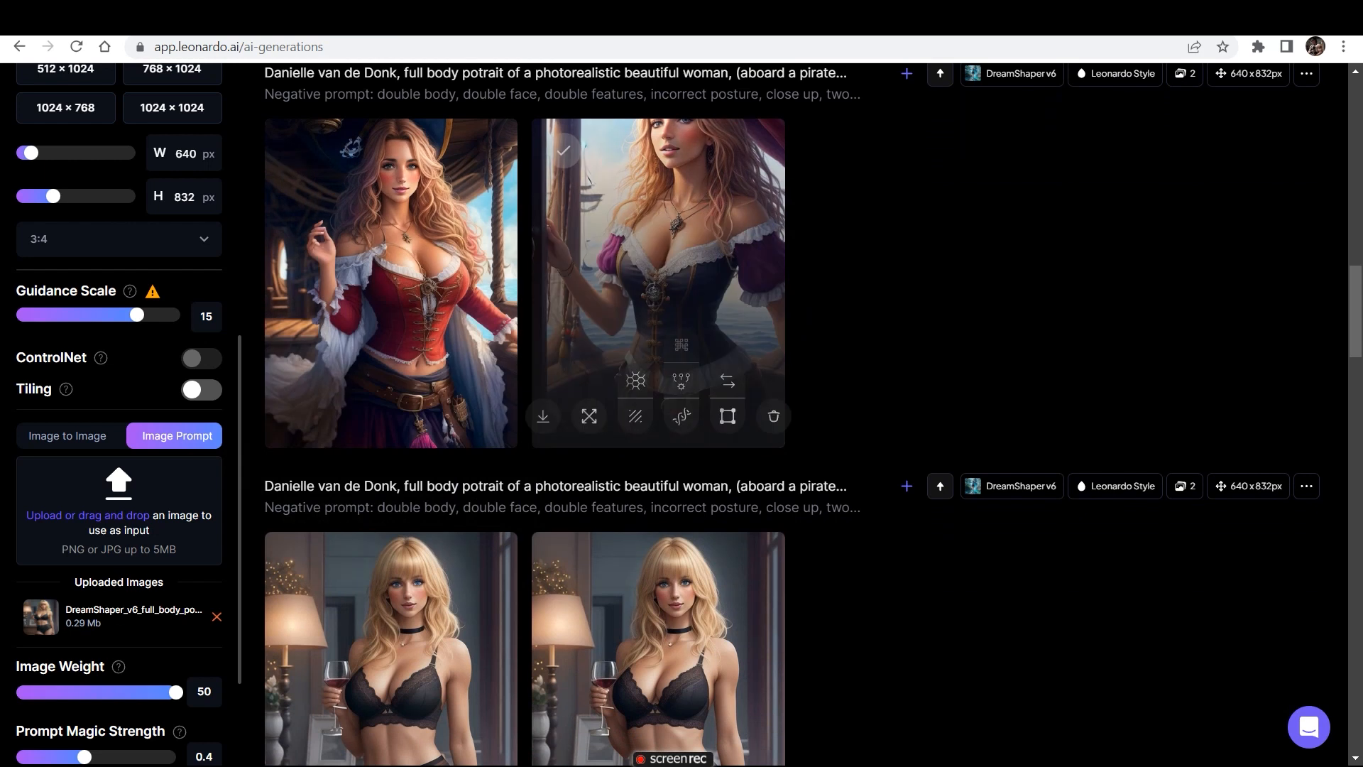
scroll(1356, 313, up, 8)
scroll(802, 412, up, 6)
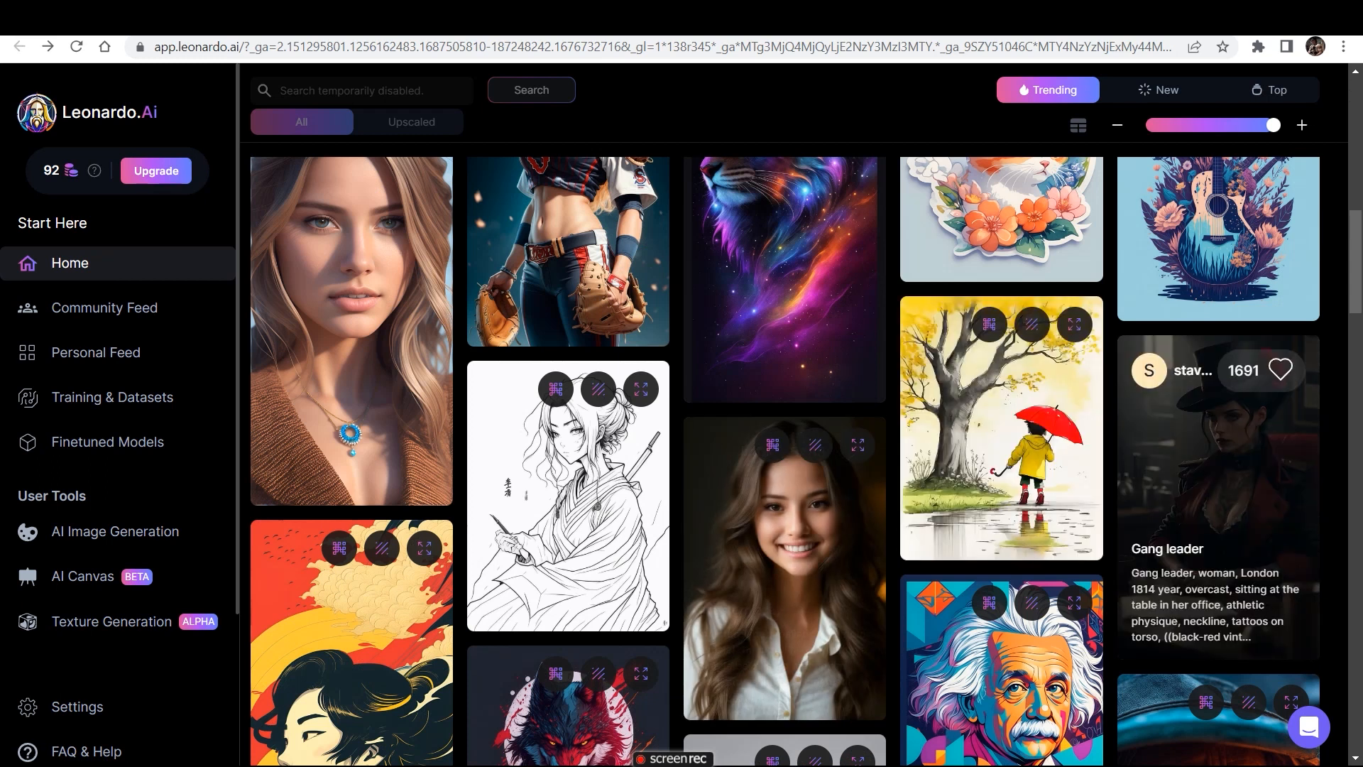
- Open the "Gang leader" artwork in the gallery and remix its prompt and generation settings
click(1213, 490)
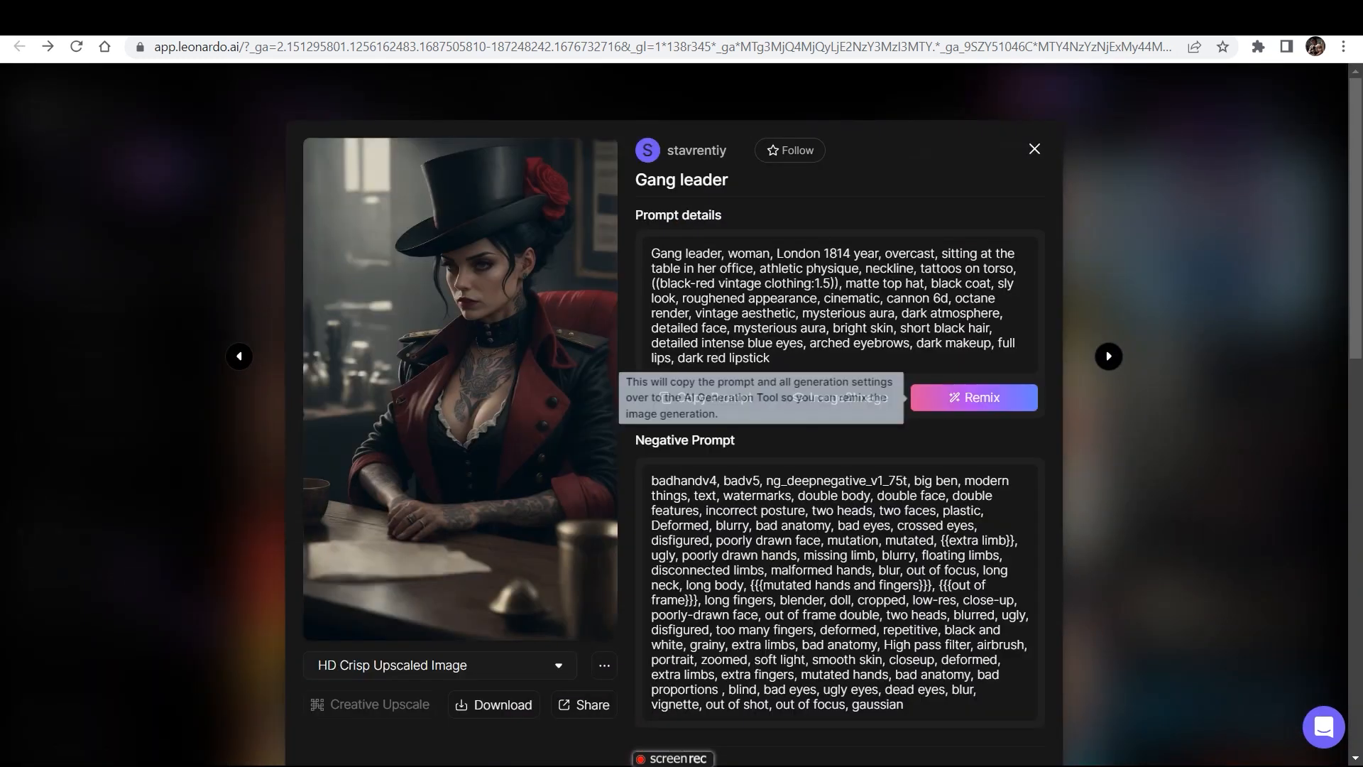
click(974, 397)
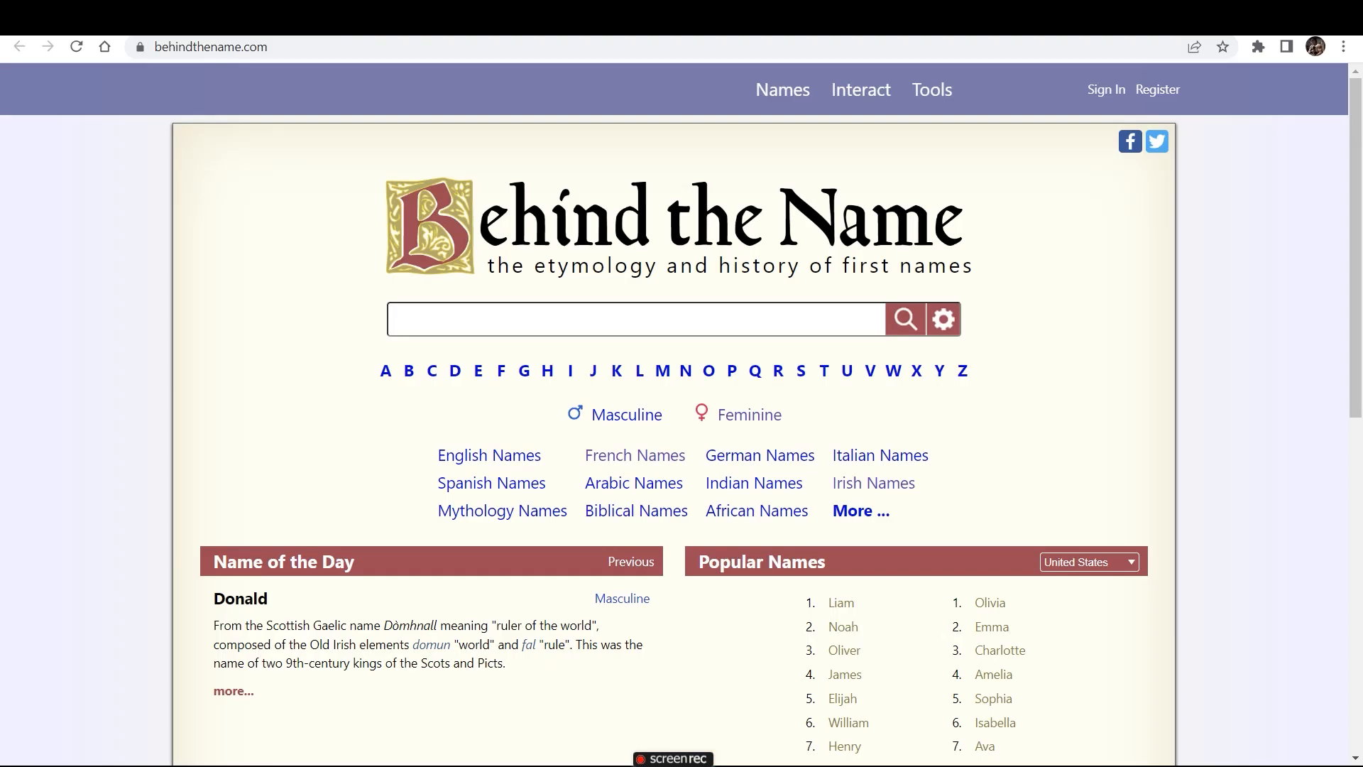
mouse_move(807, 160)
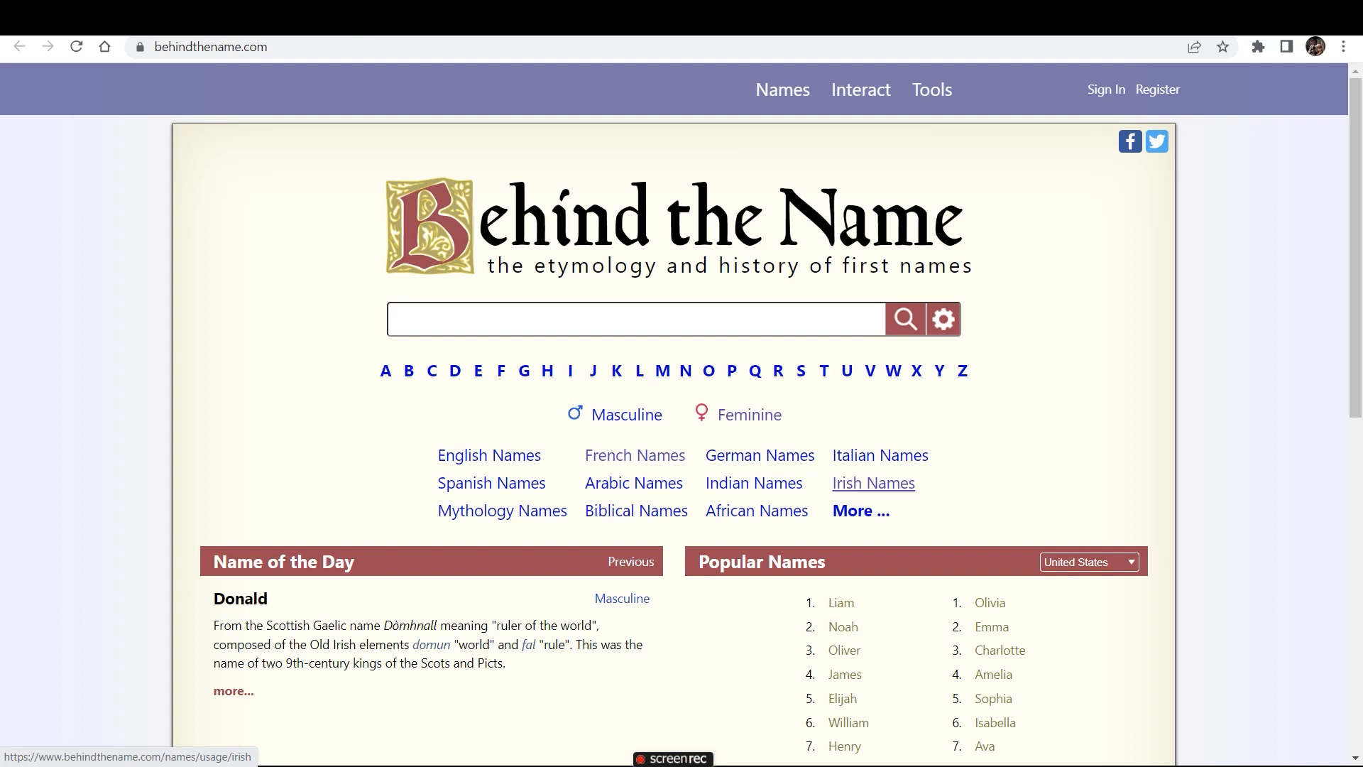
- On the Behind the Name site, list the Irish names filtered to Feminine and select the entry Aileen
click(874, 483)
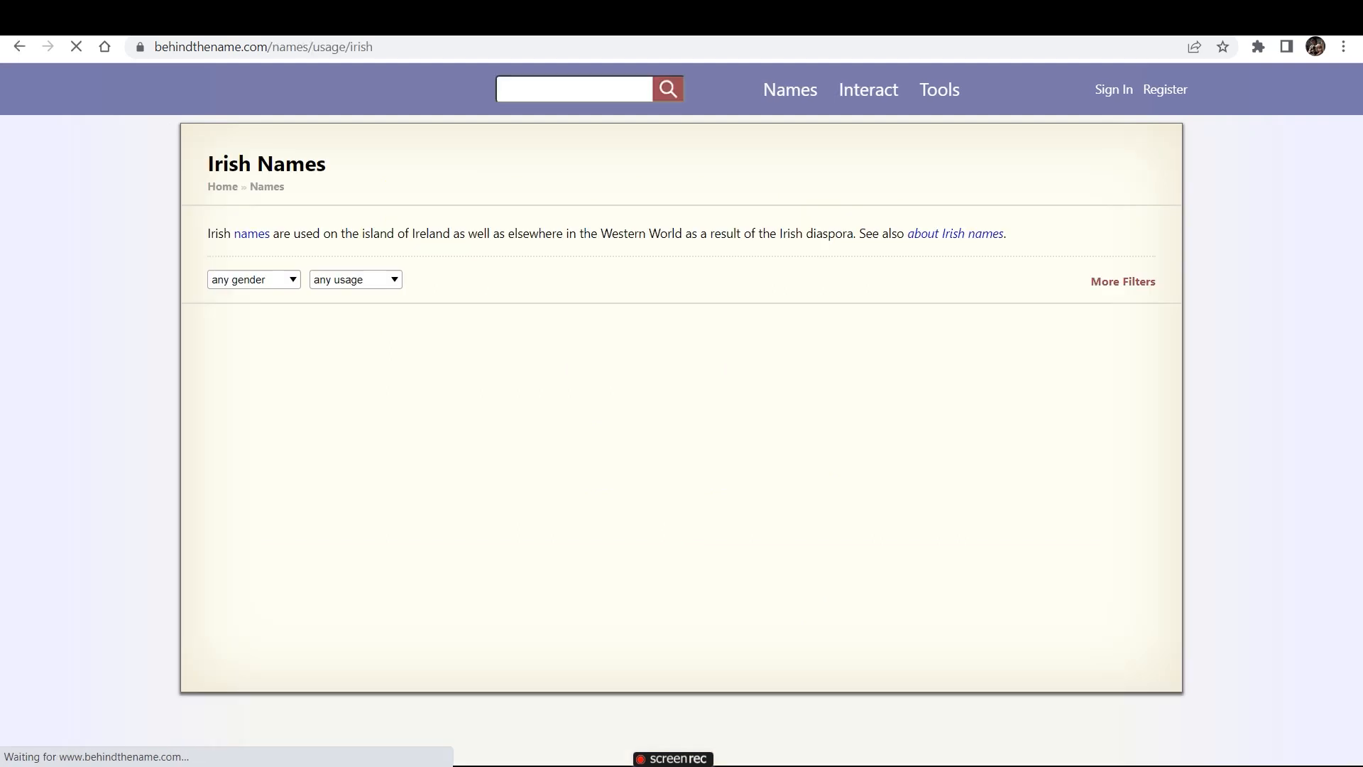
click(246, 283)
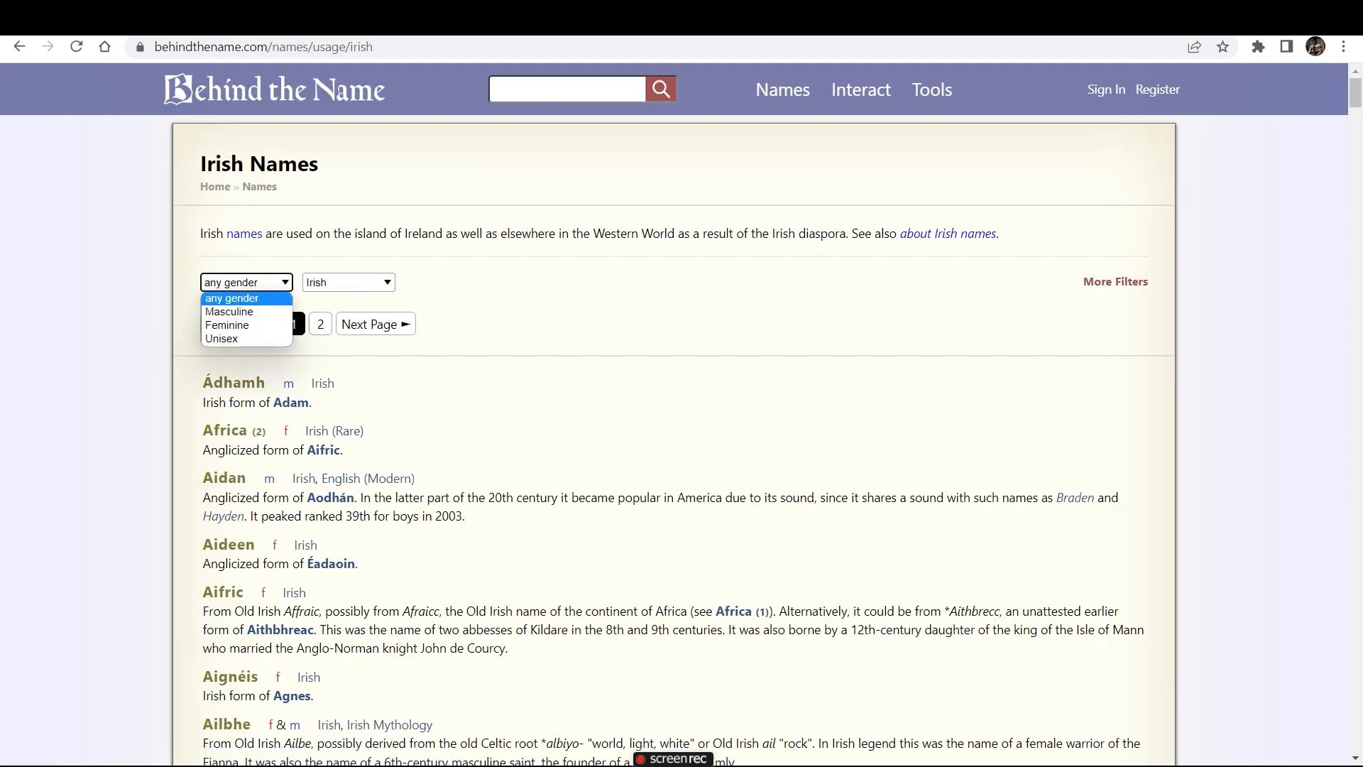
click(227, 325)
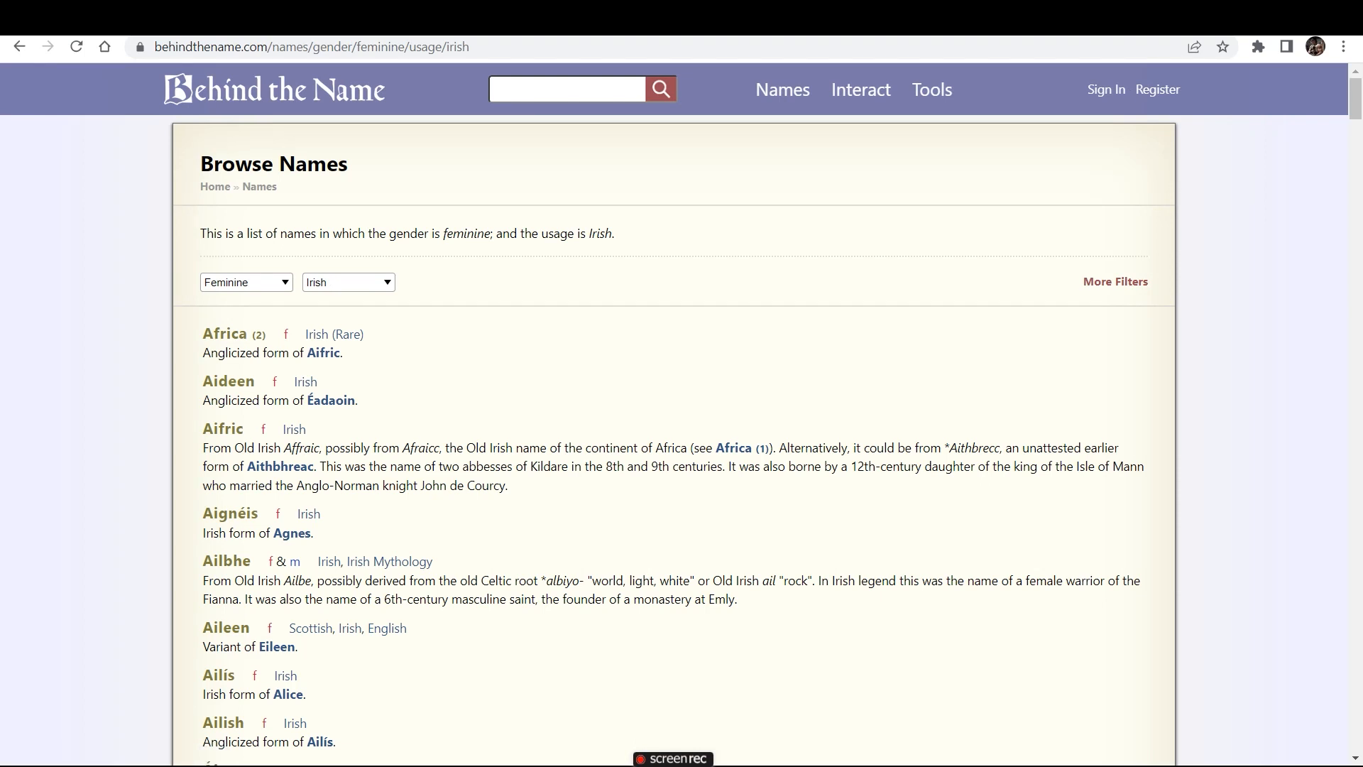
drag(251, 627, 202, 628)
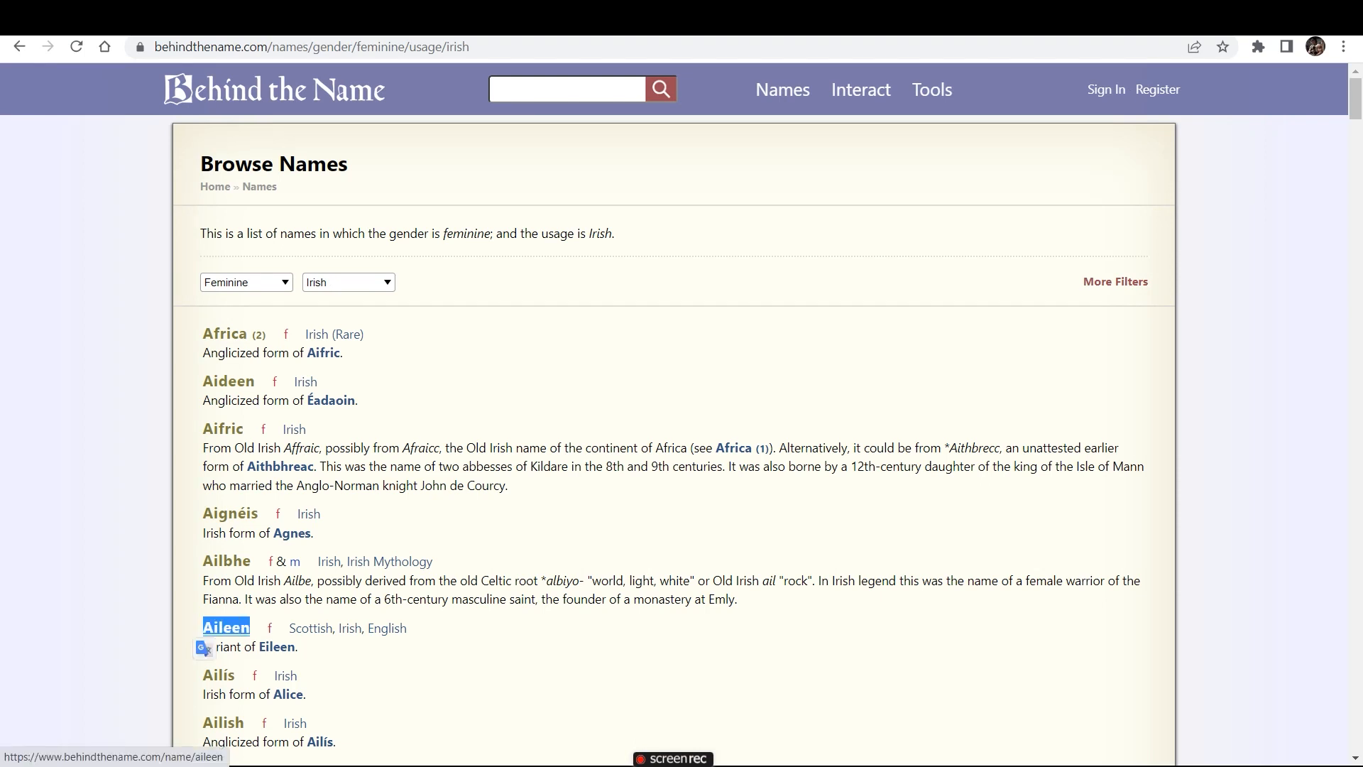
- Back in Leonardo.Ai, change the gang leader prompt's scene to "standing in a pub" and generate two images
key(ctrl+Tab)
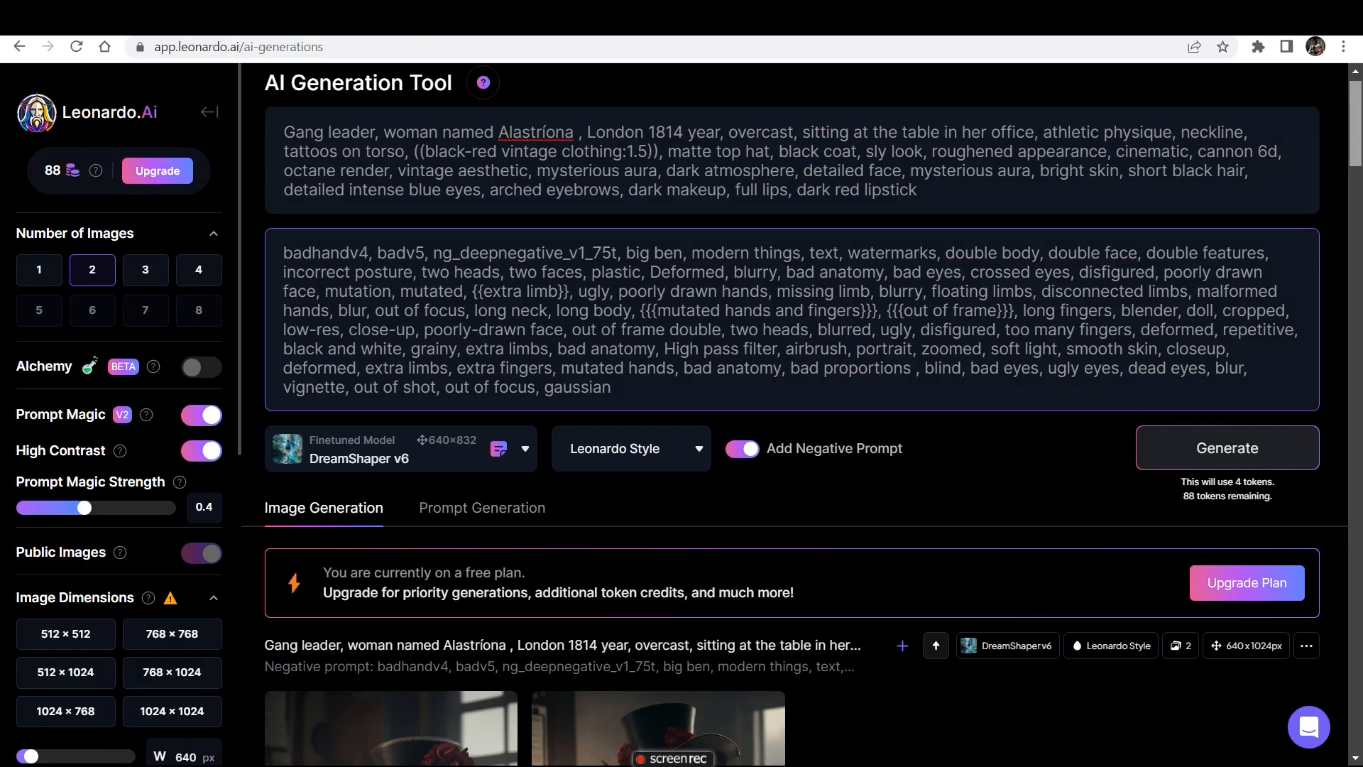
scroll(795, 415, down, 5)
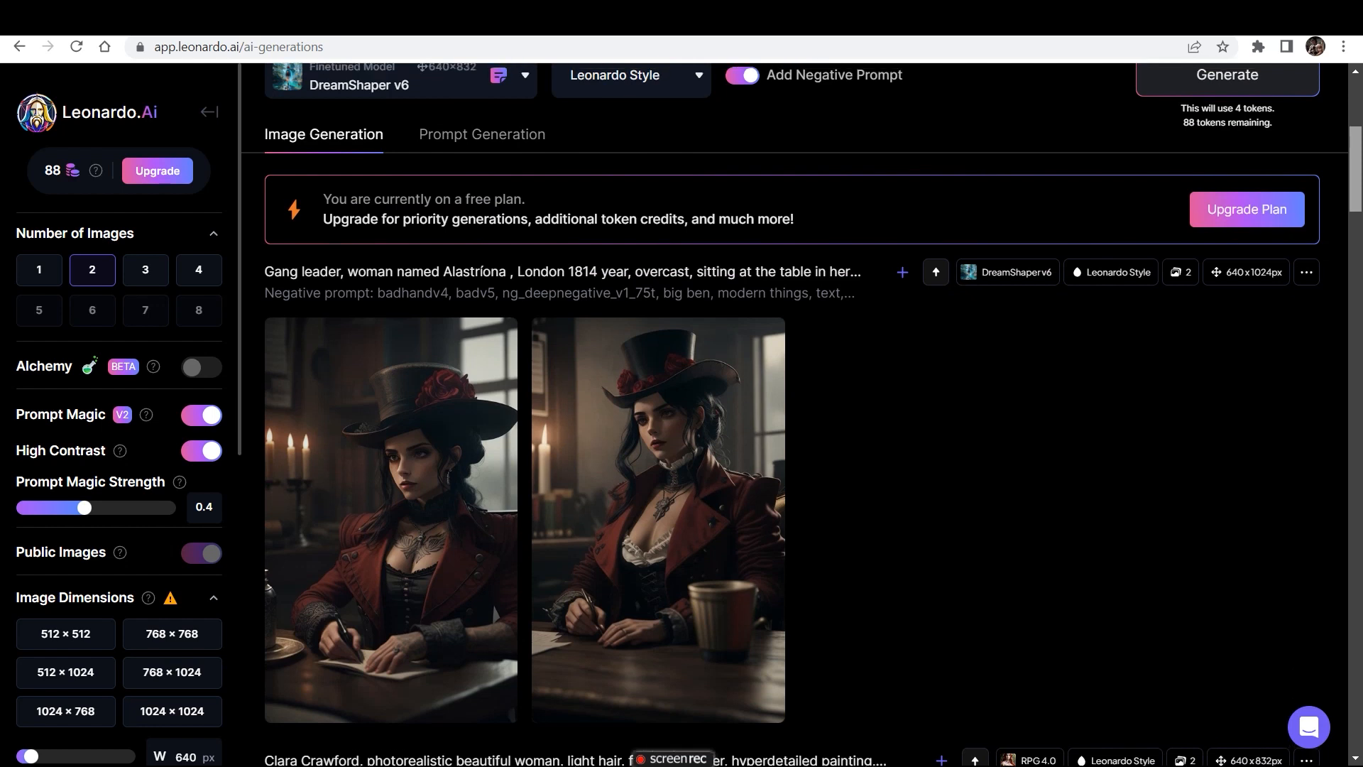
scroll(795, 415, up, 4)
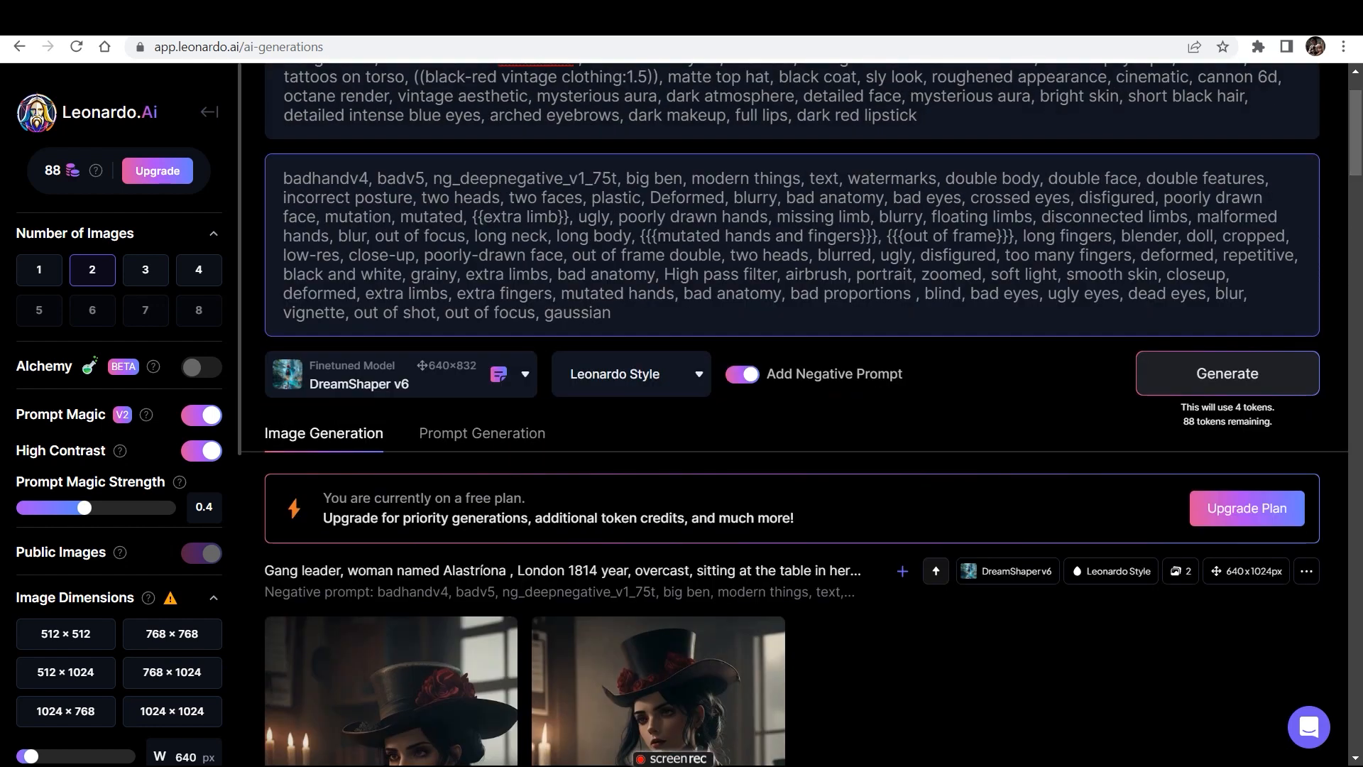
scroll(794, 416, up, 2)
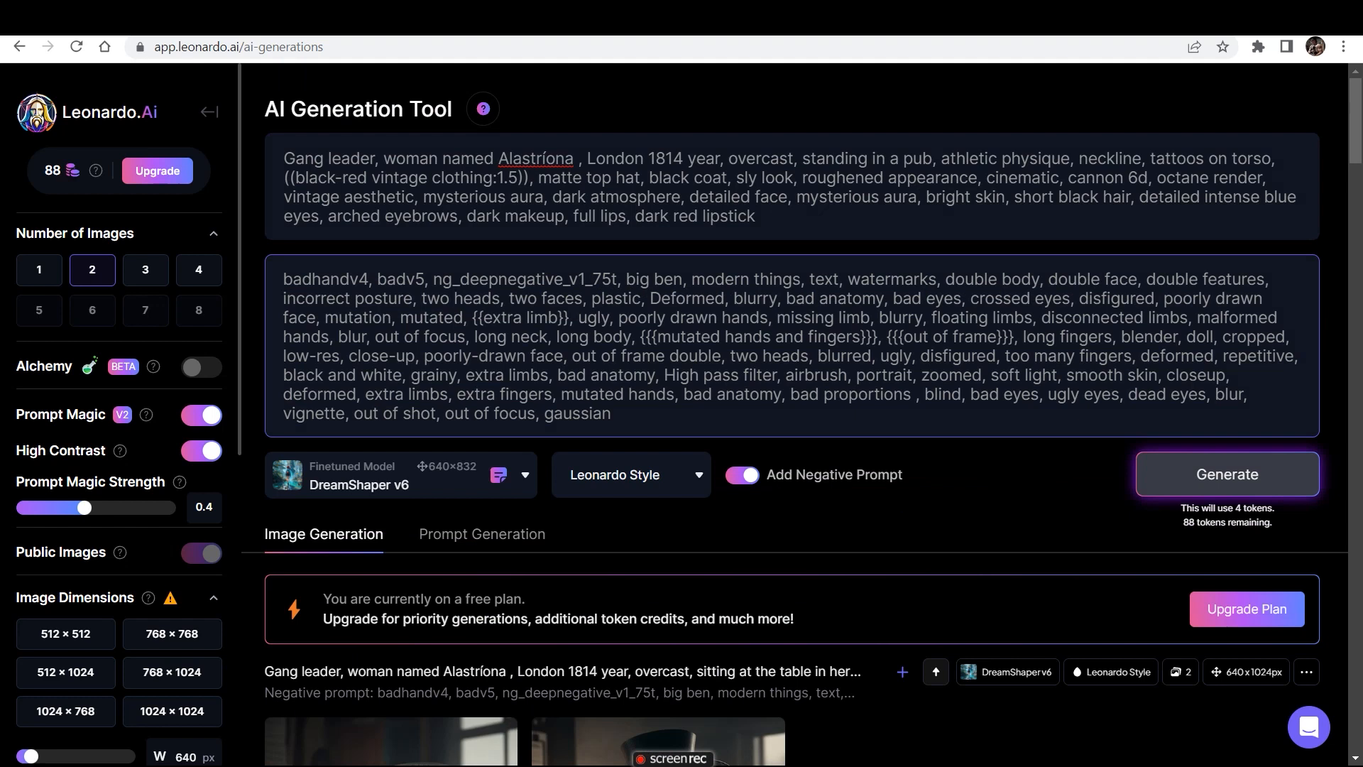
click(1227, 474)
- Compare the character's face and look in the pub images with the earlier images of her sitting at the table
scroll(795, 415, down, 6)
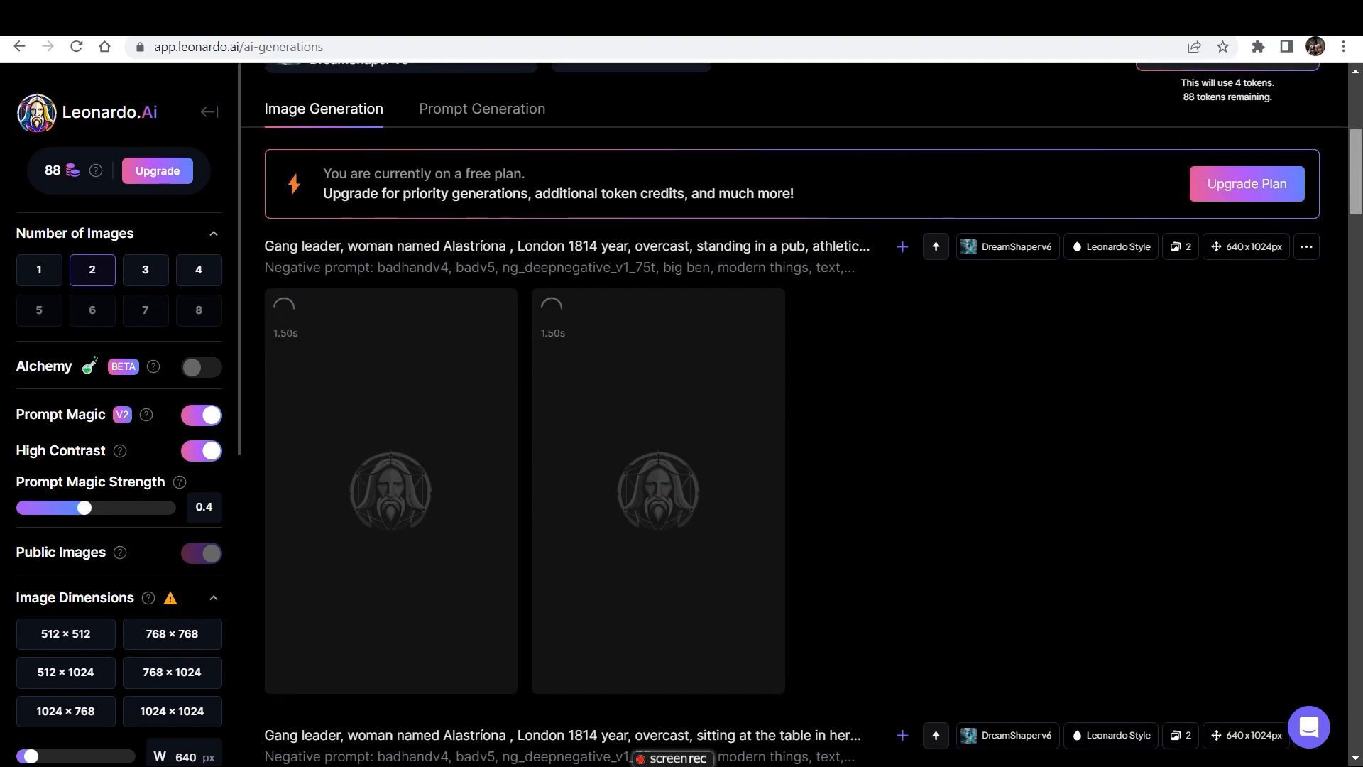
scroll(794, 415, down, 6)
scroll(795, 415, up, 2)
scroll(794, 415, up, 3)
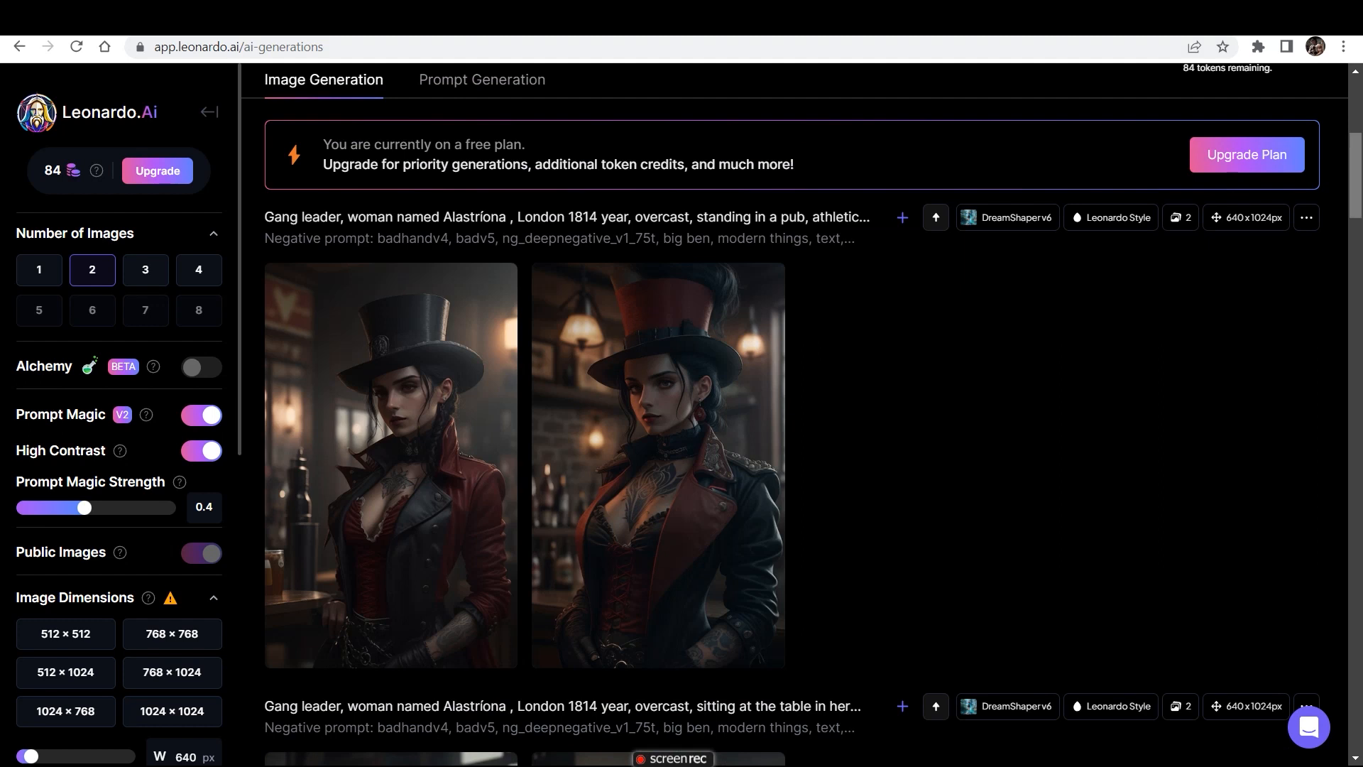
scroll(795, 416, down, 3)
scroll(795, 416, down, 4)
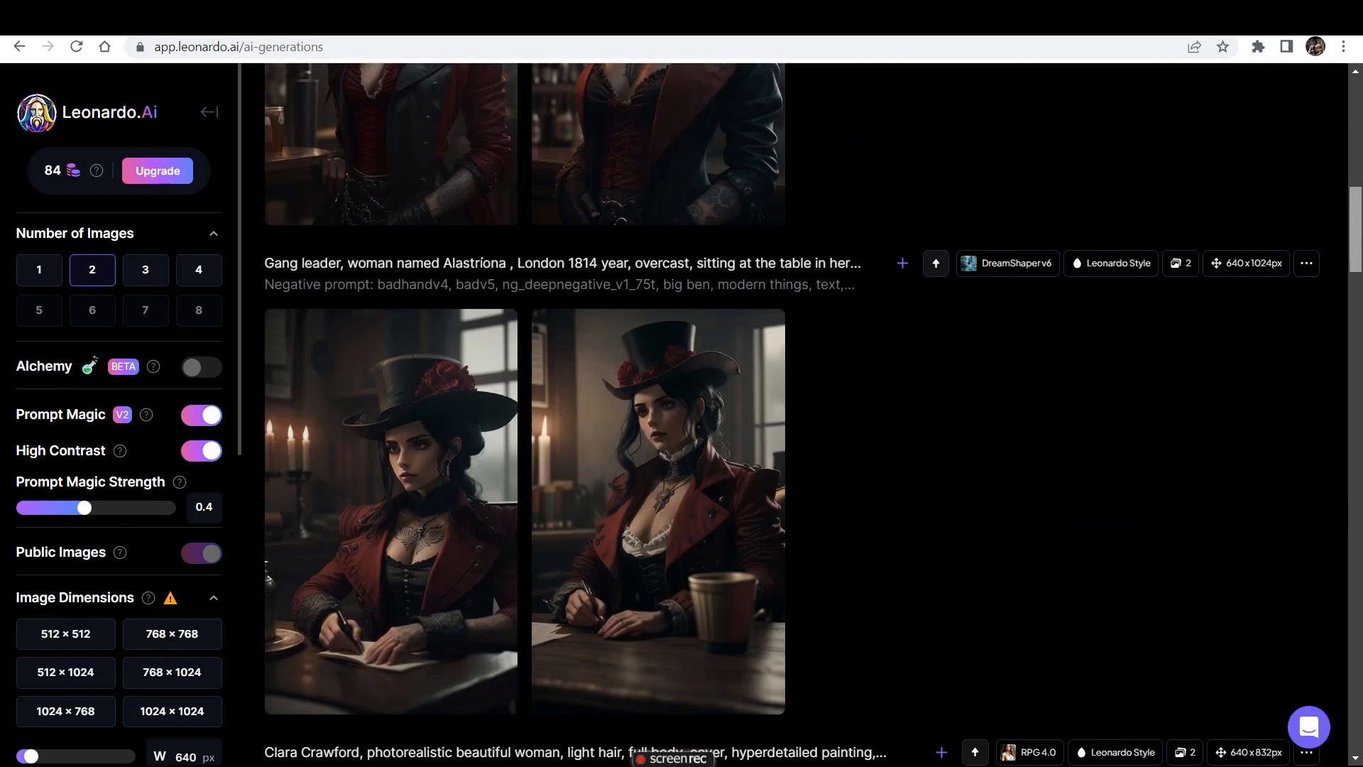
scroll(795, 416, up, 3)
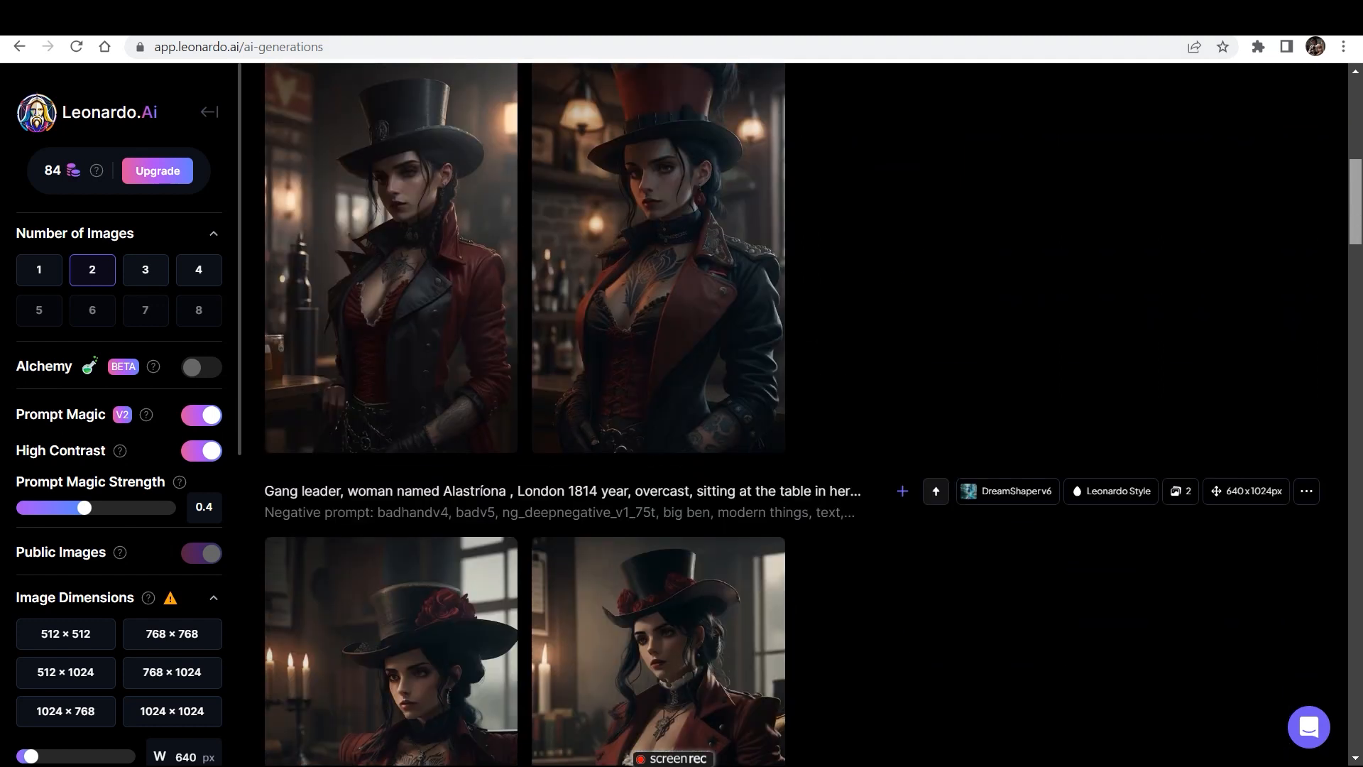
scroll(794, 416, down, 7)
scroll(795, 415, up, 4)
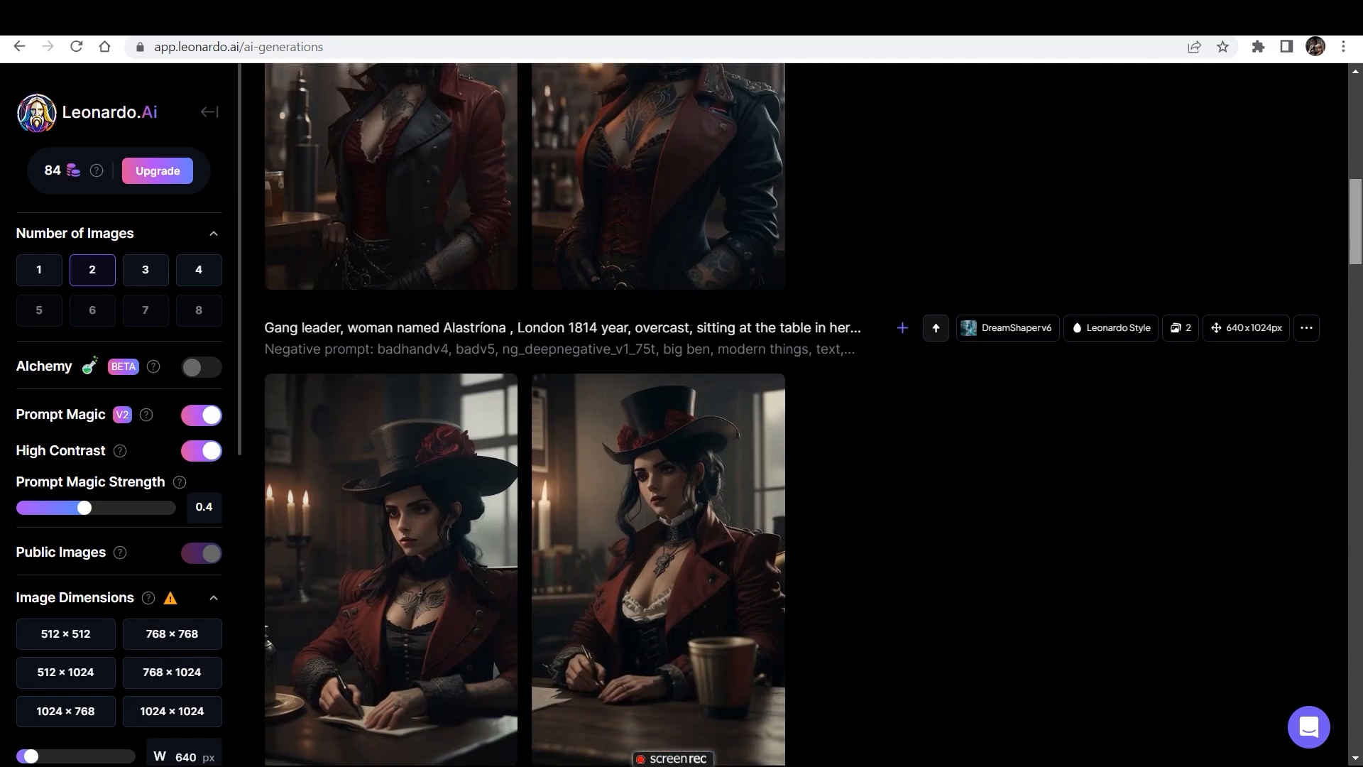
scroll(795, 415, up, 3)
scroll(794, 416, up, 9)
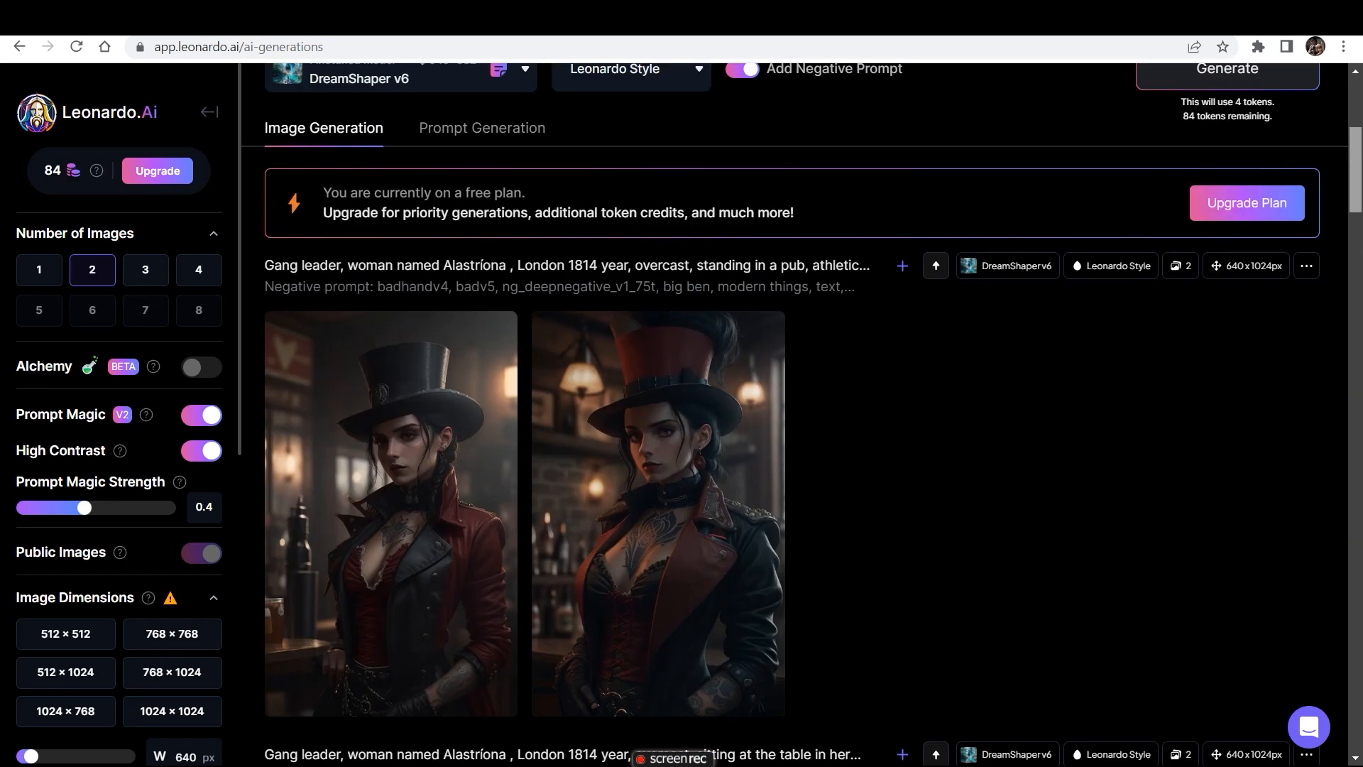
scroll(795, 415, down, 6)
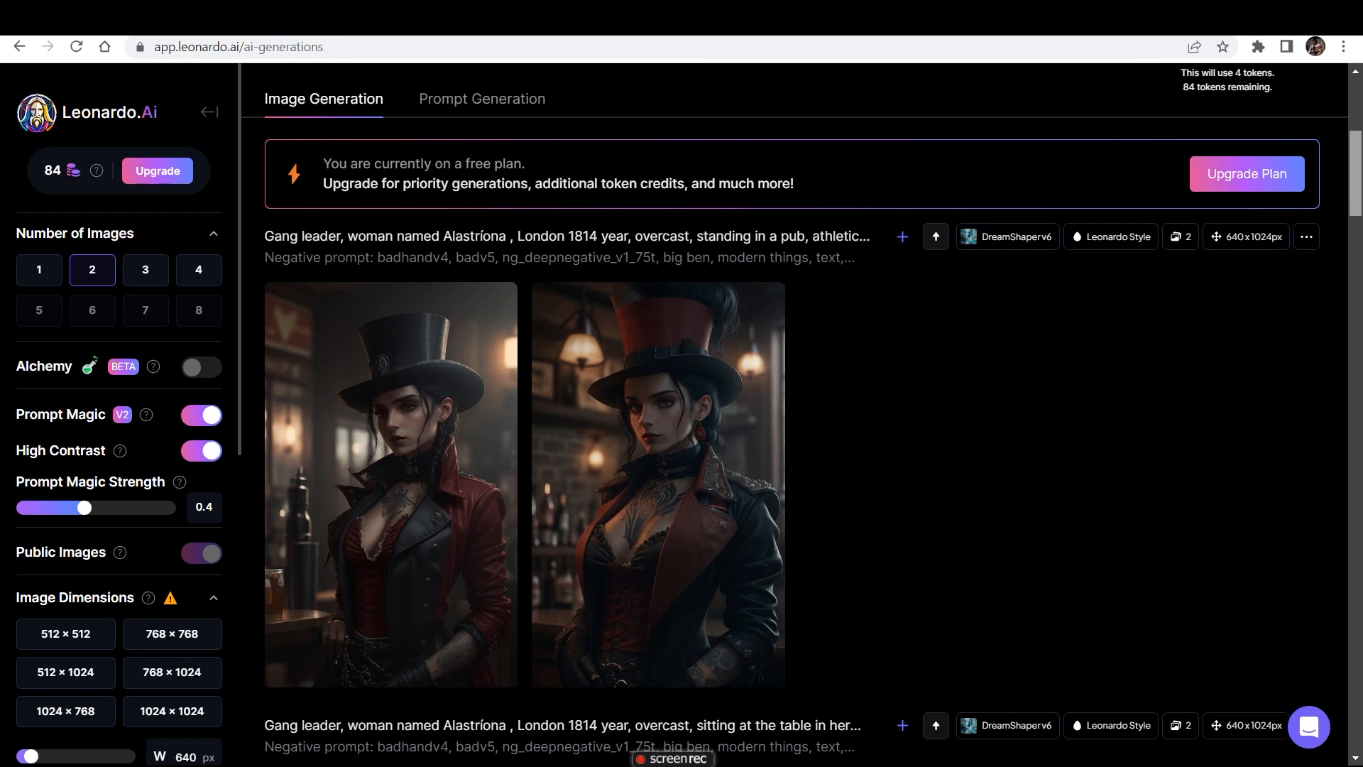
scroll(794, 415, down, 8)
- Change the prompt to "standing in london street" with "black-blue vintage clothing", generate two images and compare them with the pub images
scroll(794, 416, up, 13)
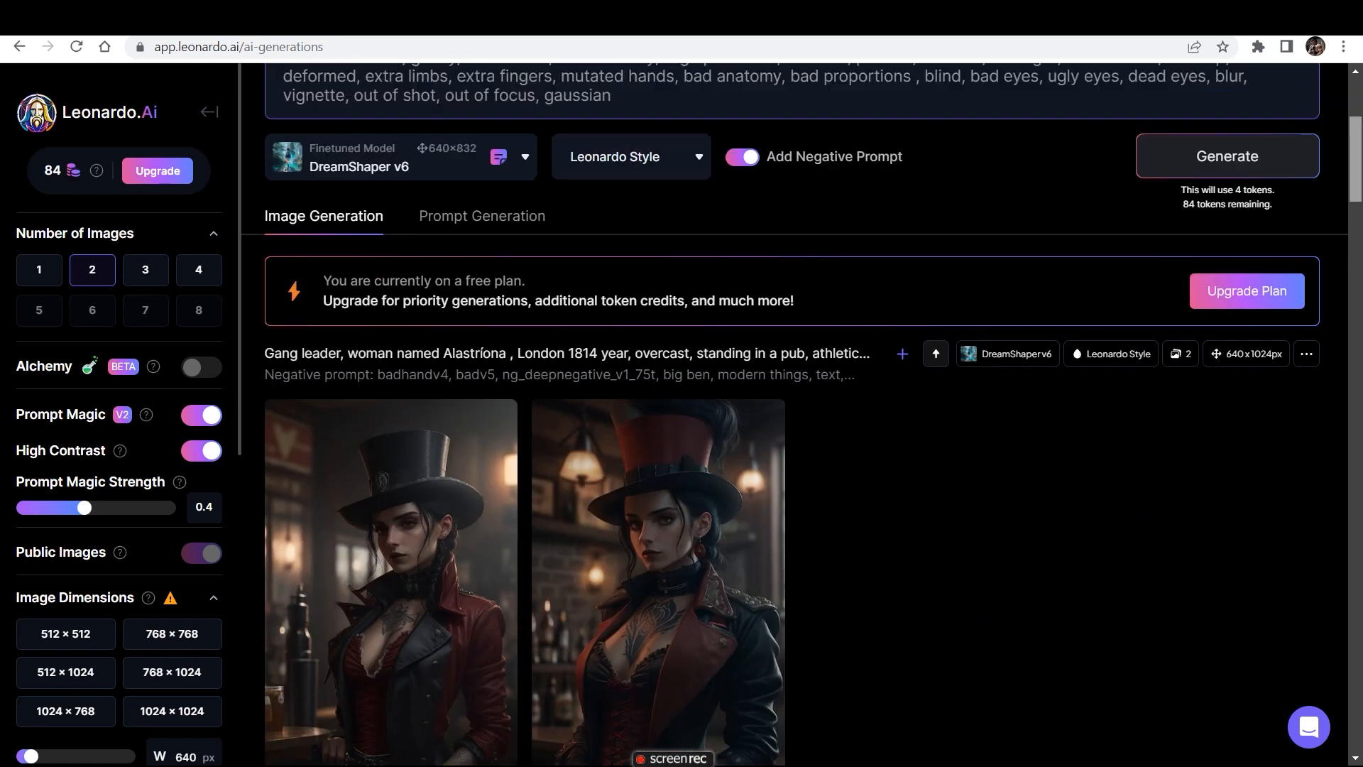
scroll(795, 415, up, 2)
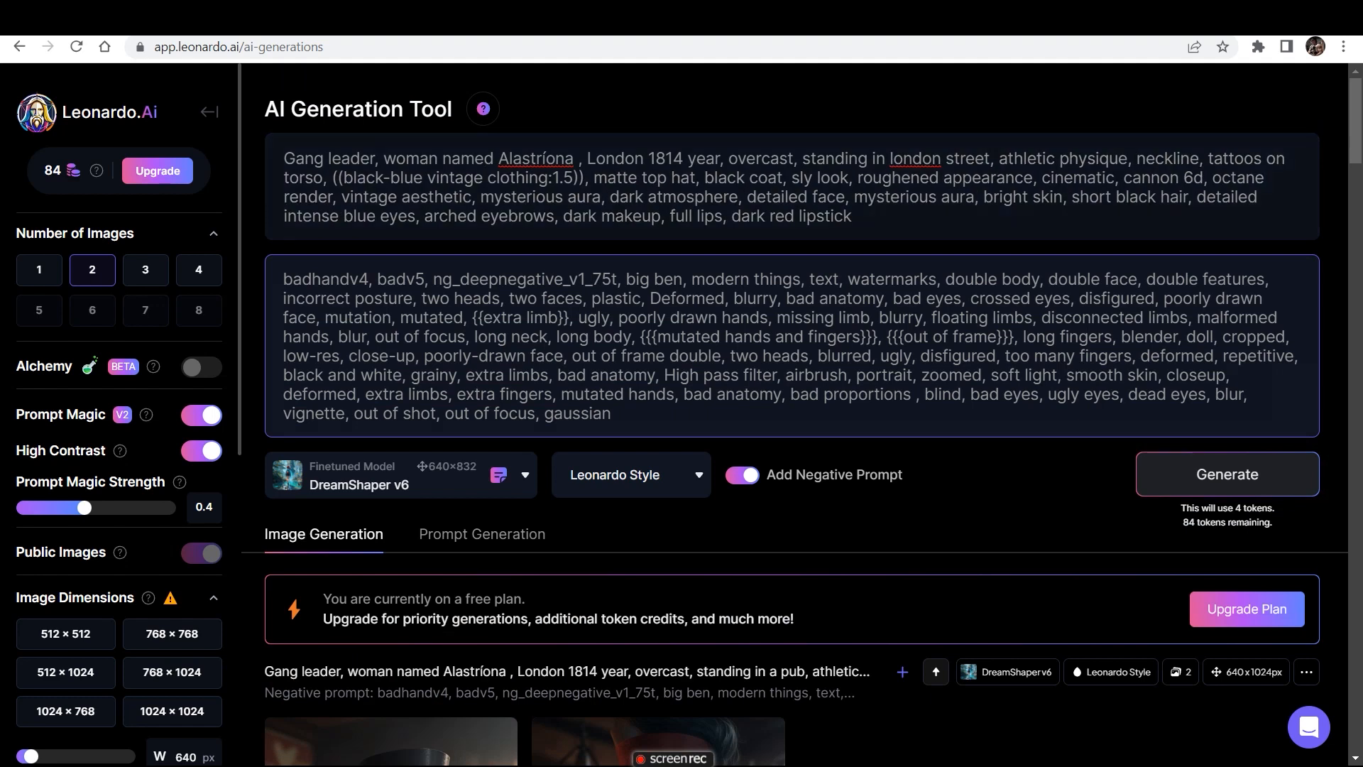
click(1228, 474)
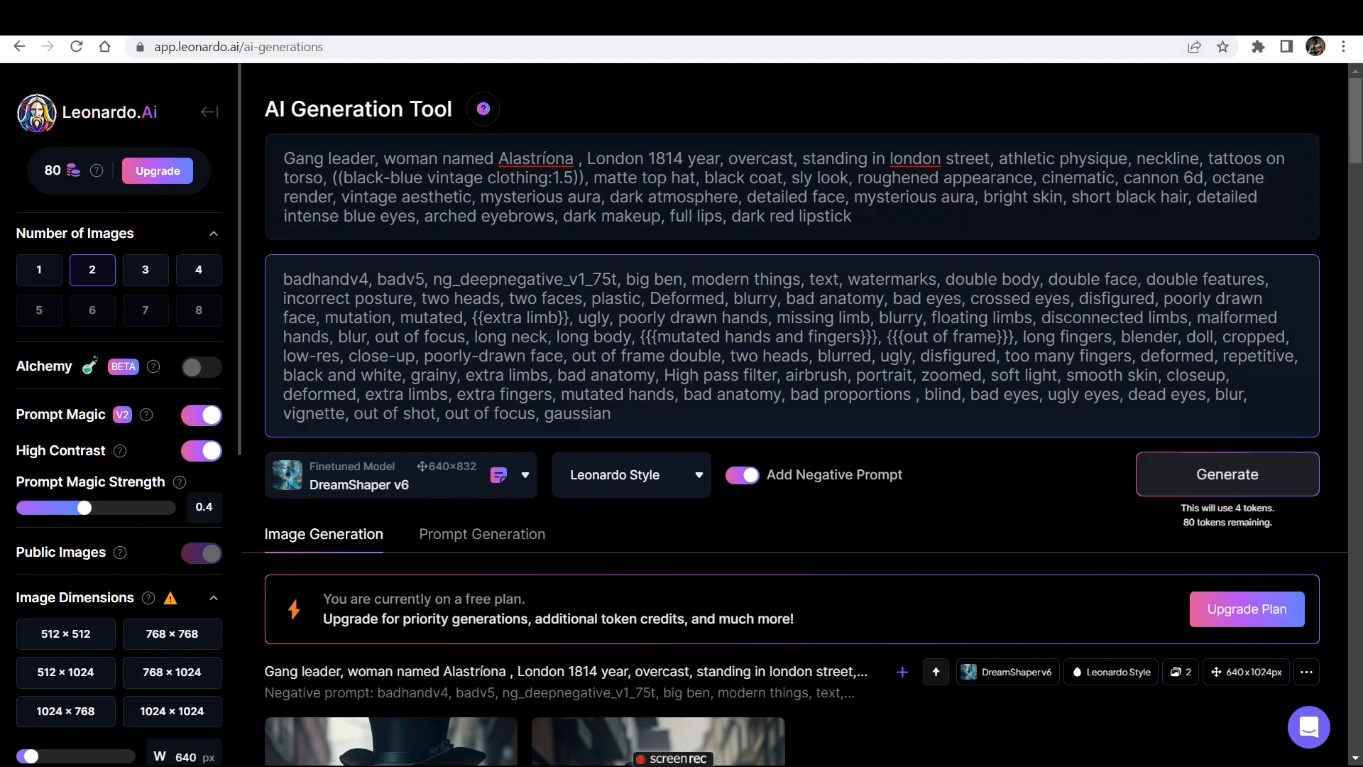
drag(1356, 121, 1355, 187)
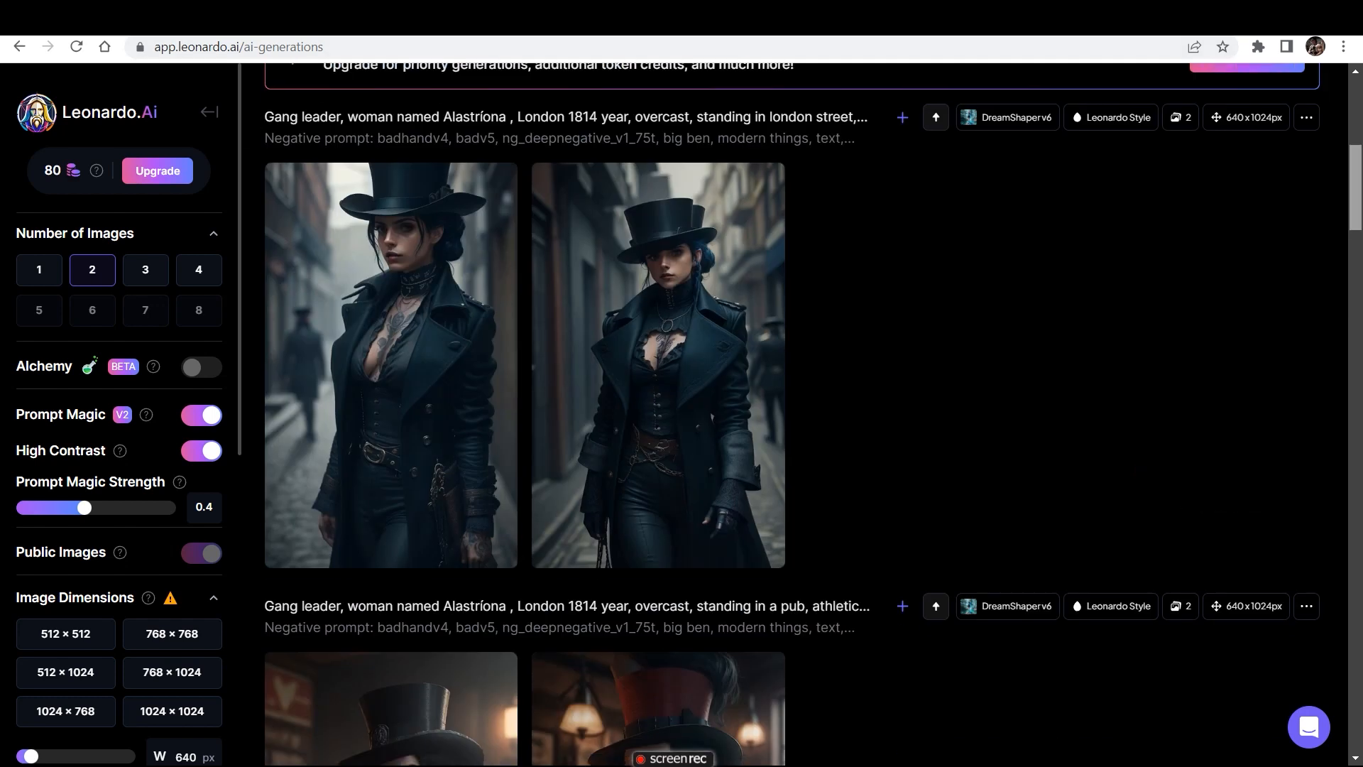
scroll(806, 414, down, 3)
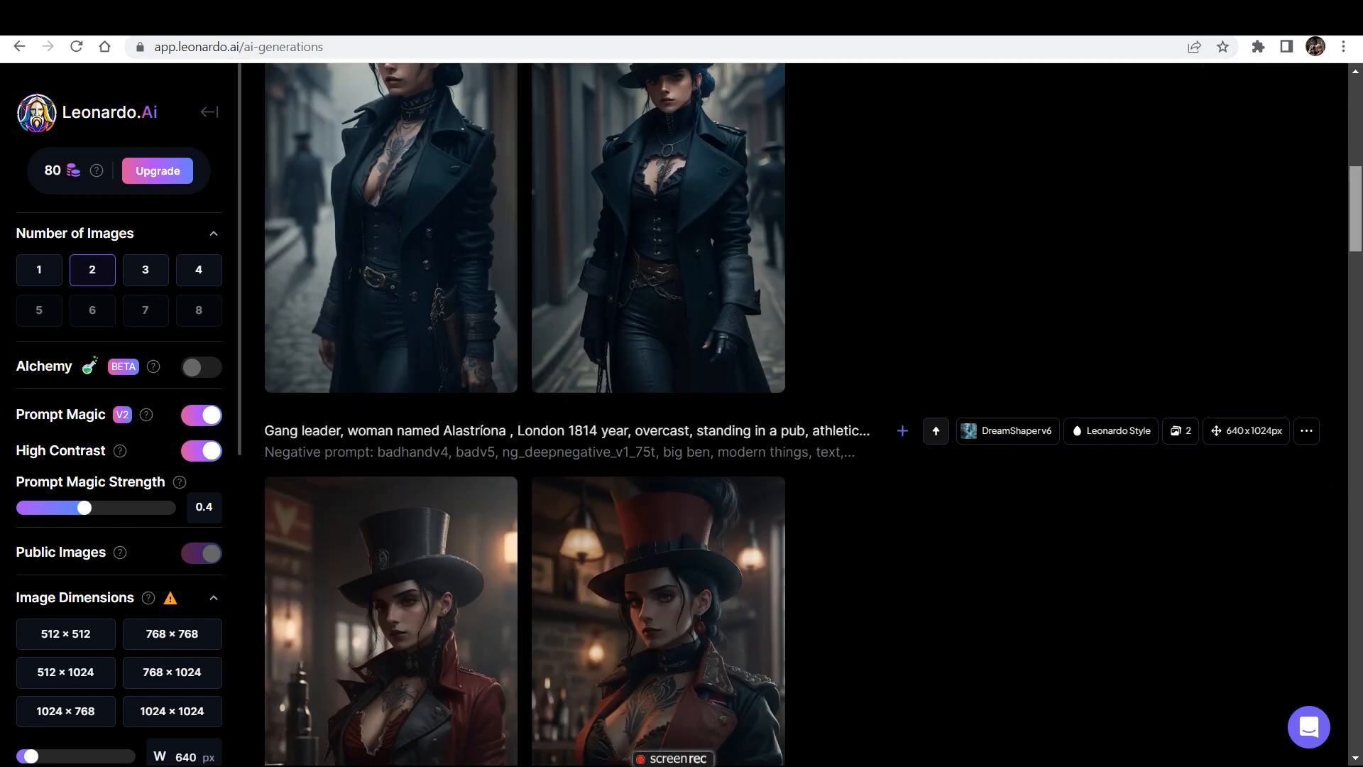
- Change the prompt's scene to "standing in a futuristic city", generate two images and review them
drag(1355, 209, 1355, 177)
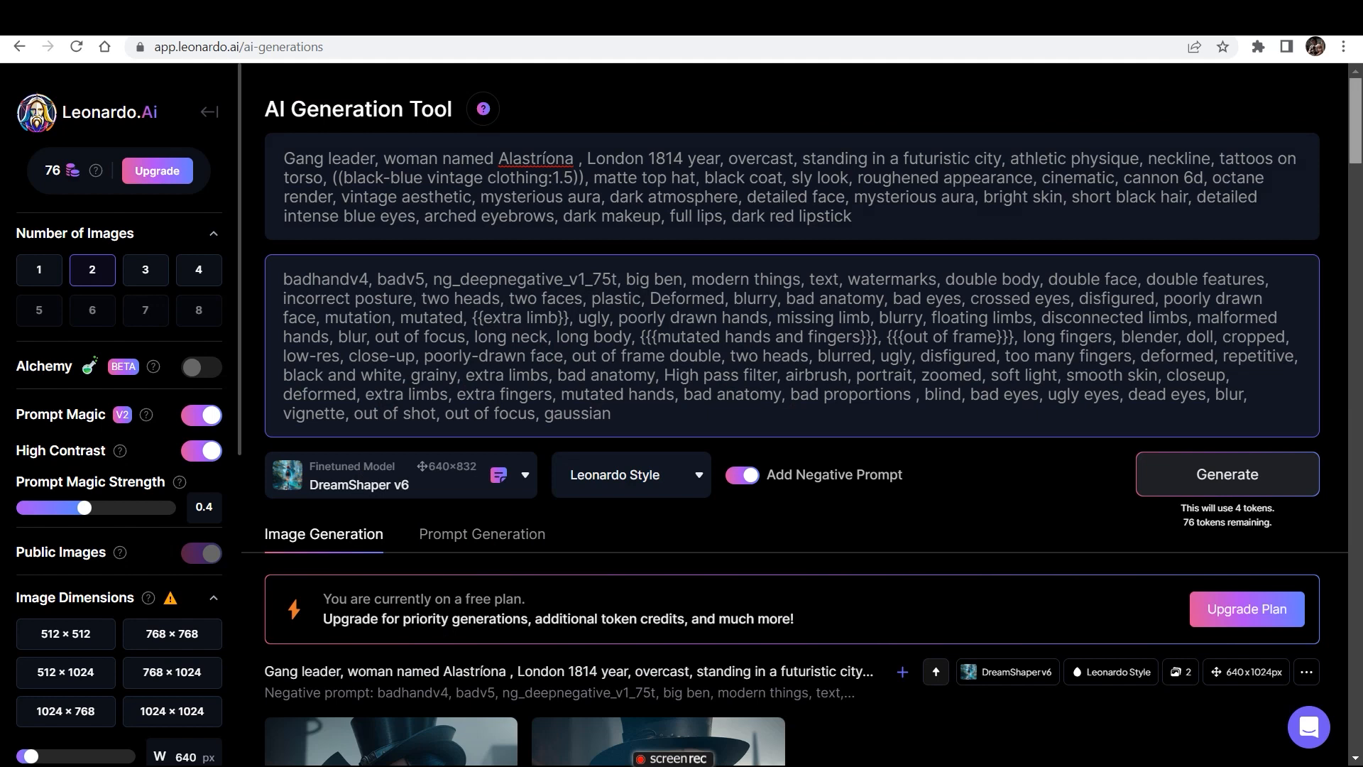
scroll(795, 414, down, 8)
scroll(794, 414, down, 10)
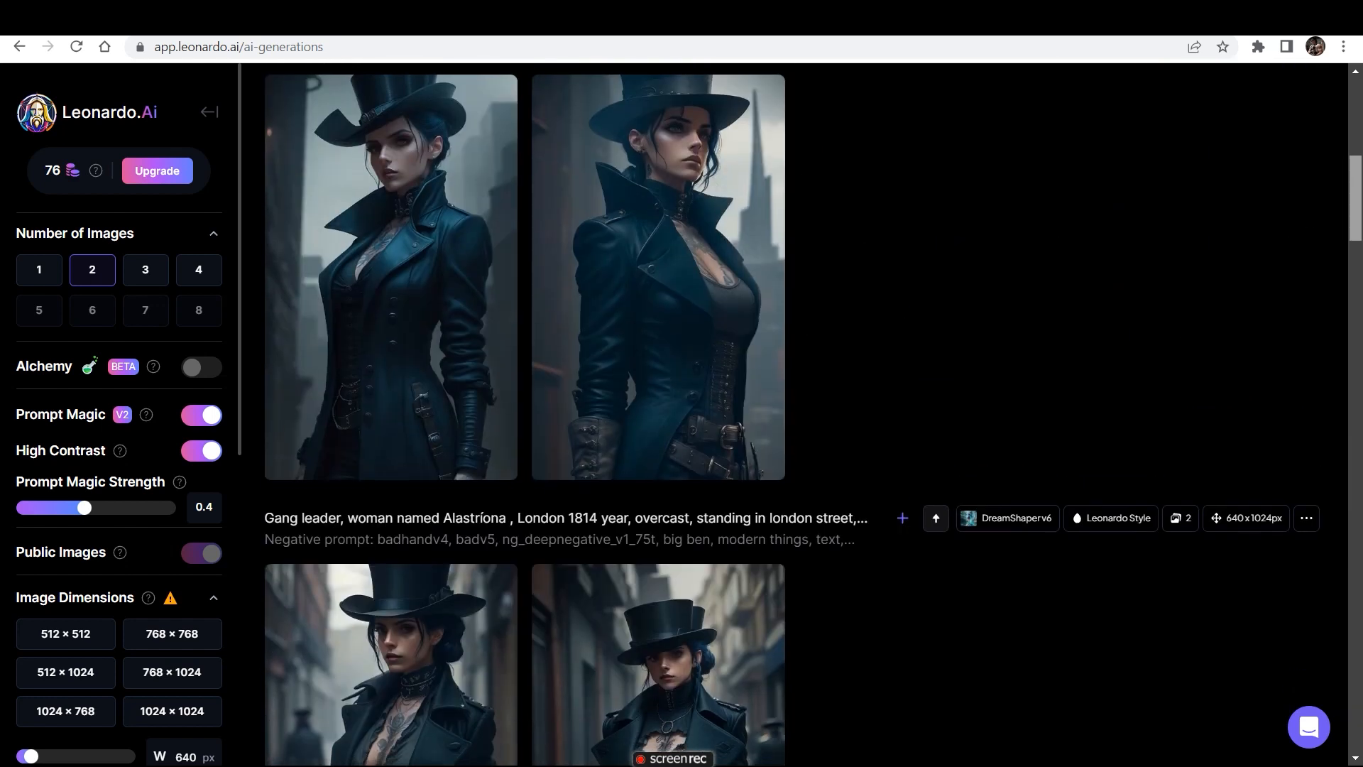
- Compare the gang leader's face and look across the futuristic city, London street, pub and table images
scroll(795, 414, down, 8)
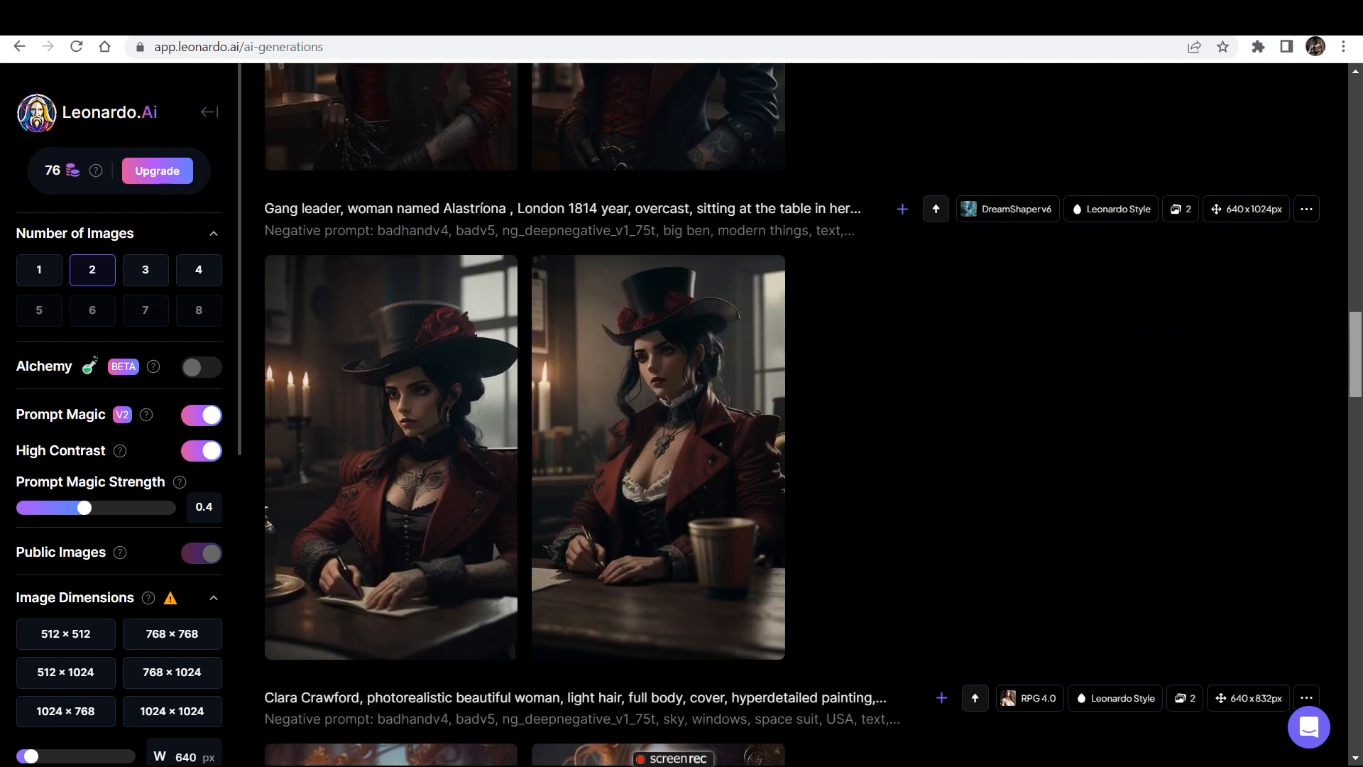
scroll(795, 414, up, 13)
scroll(794, 414, up, 6)
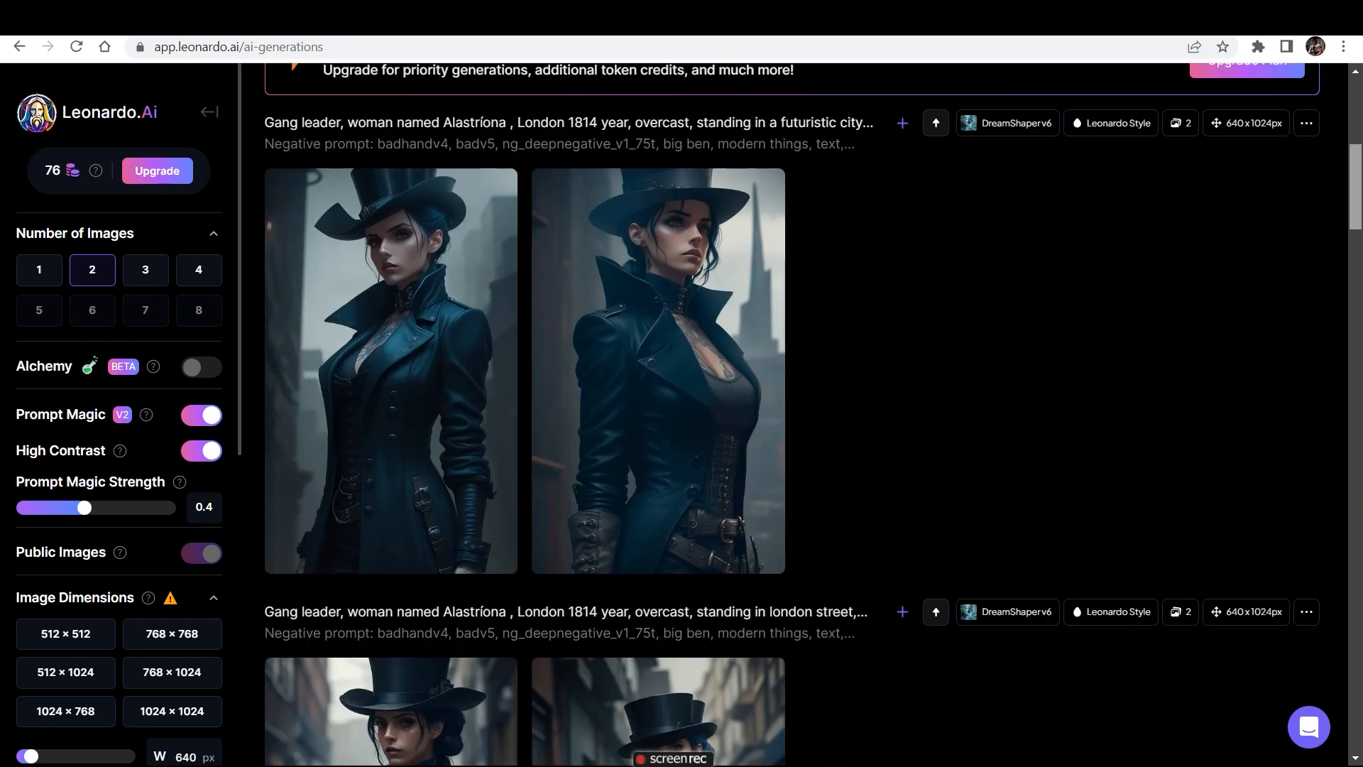
scroll(795, 414, down, 12)
scroll(794, 414, down, 7)
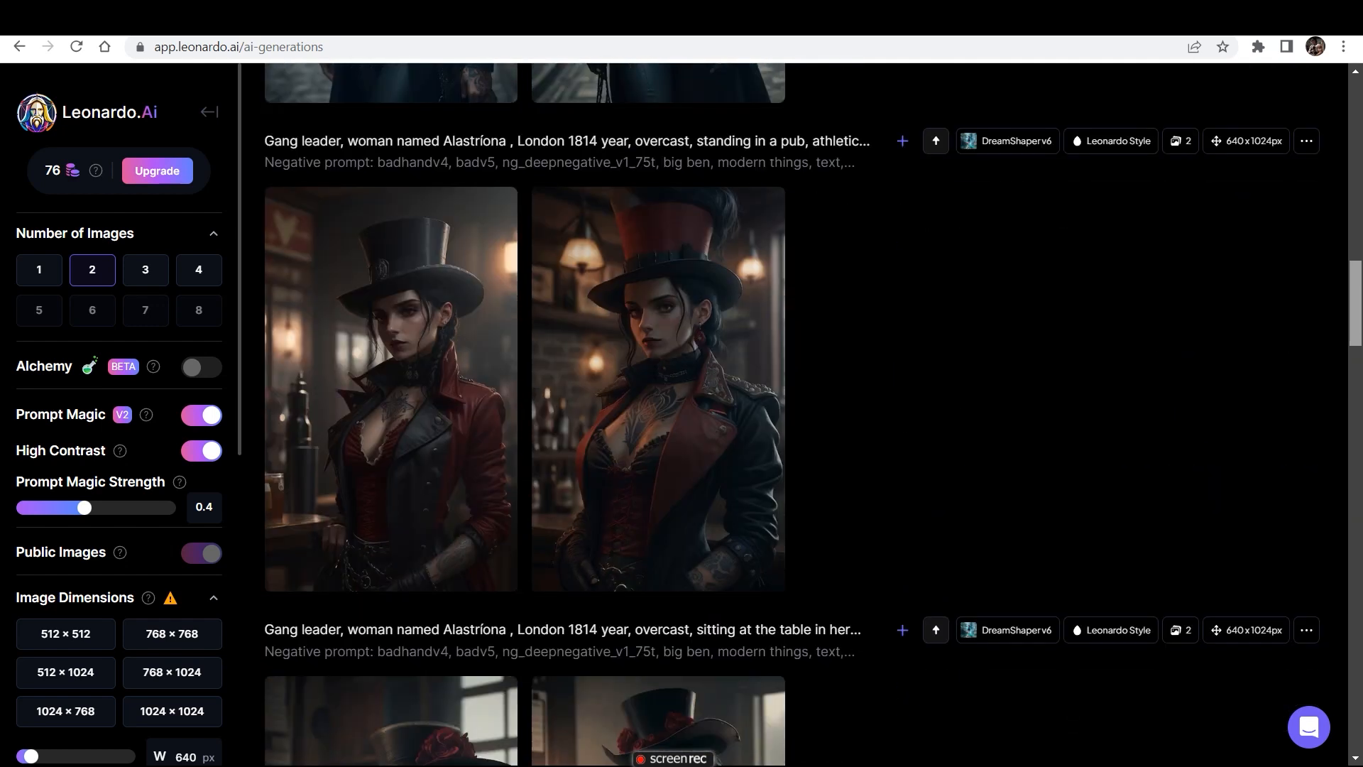
scroll(794, 413, up, 20)
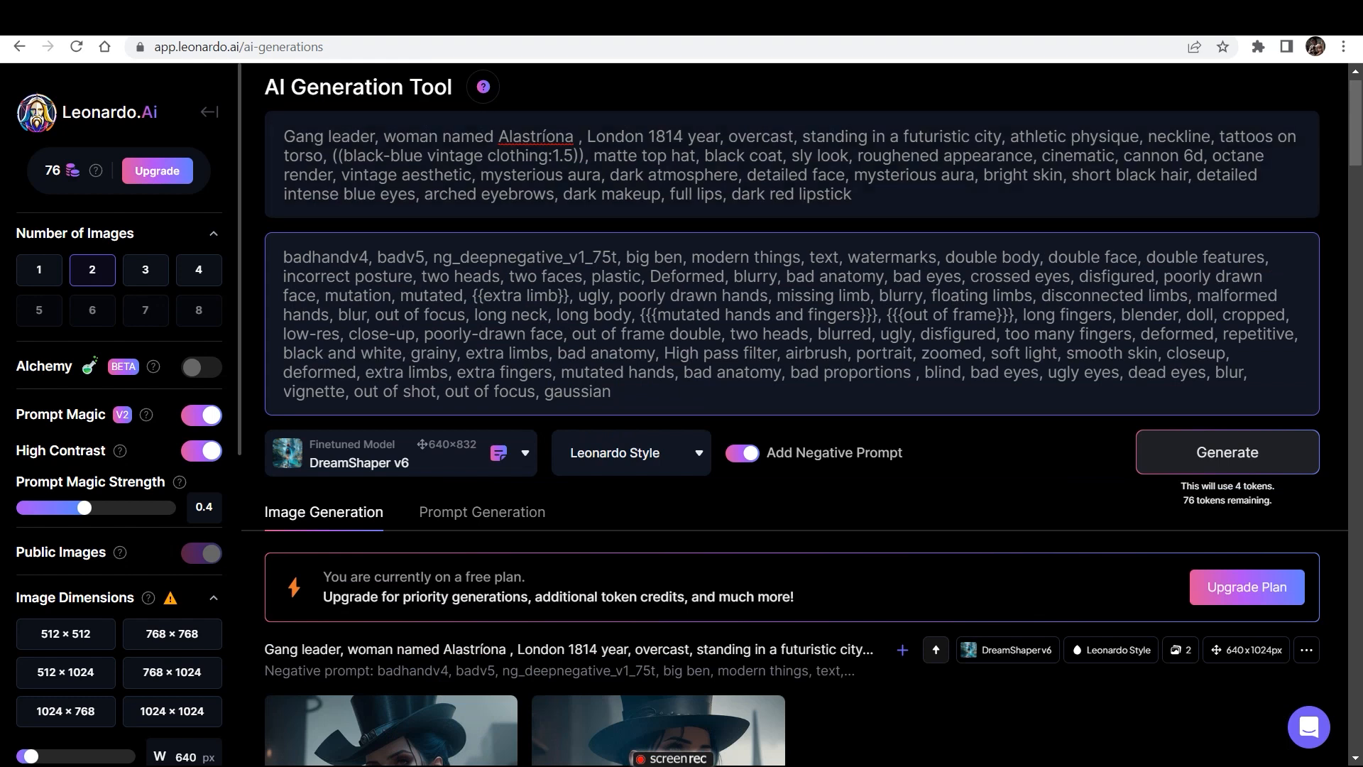
- Upload the downloaded DreamShaper_v6_full_body_potrait image of the blonde woman as the image prompt
scroll(795, 414, down, 6)
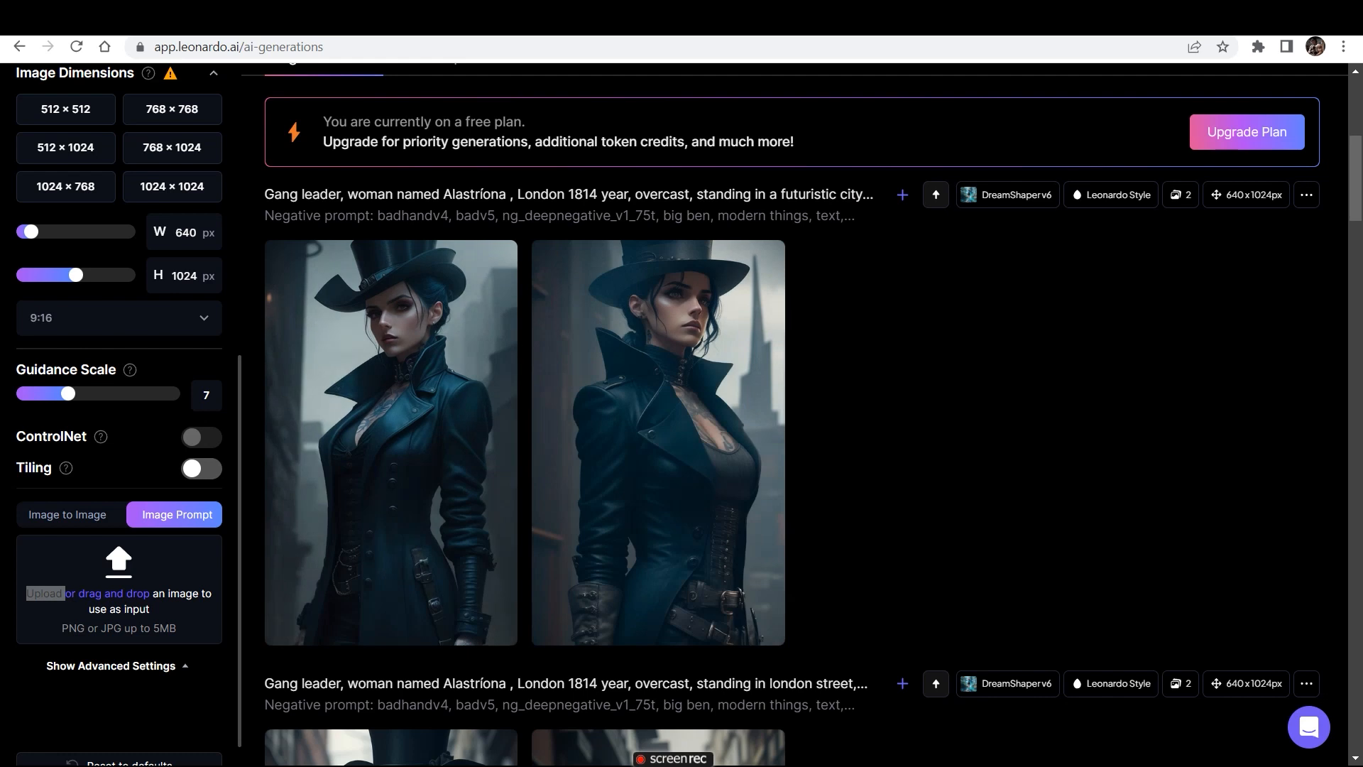
drag(150, 417, 340, 398)
click(119, 568)
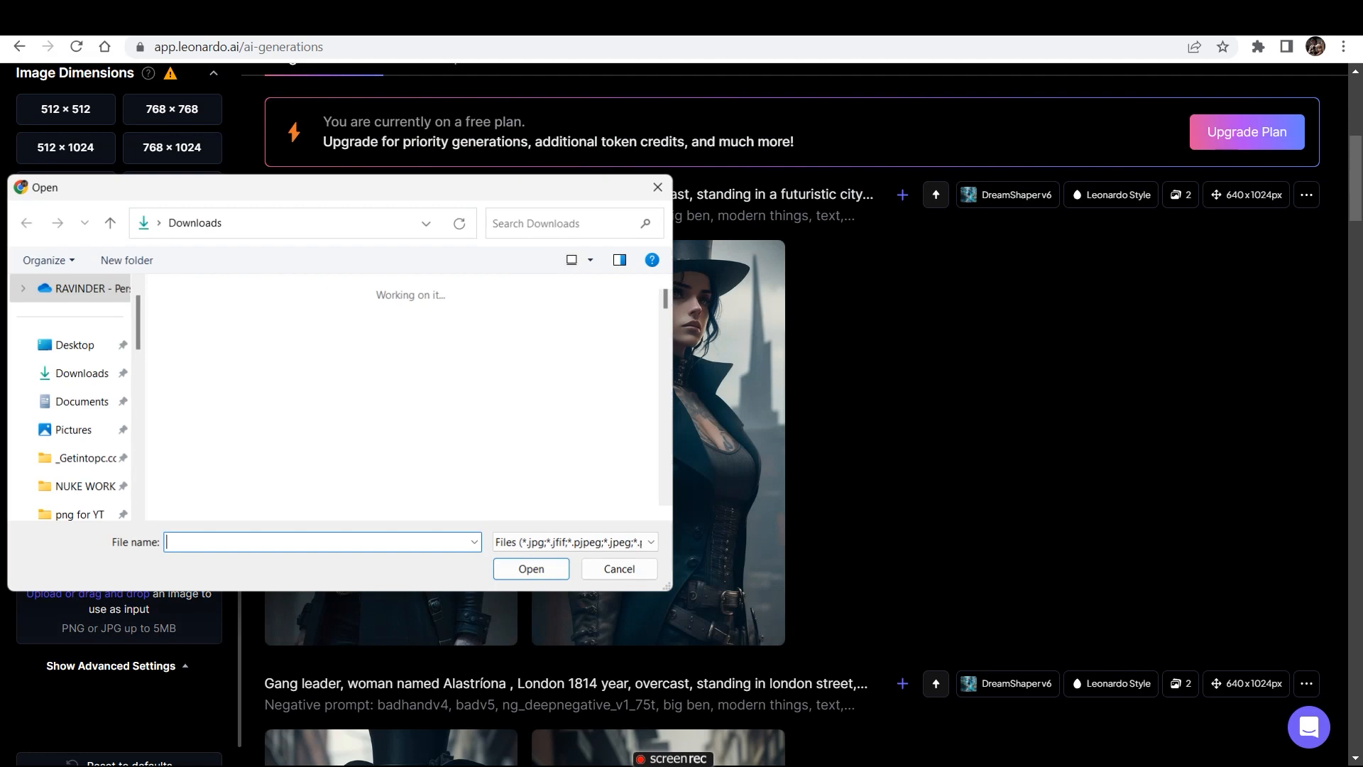
double_click(216, 377)
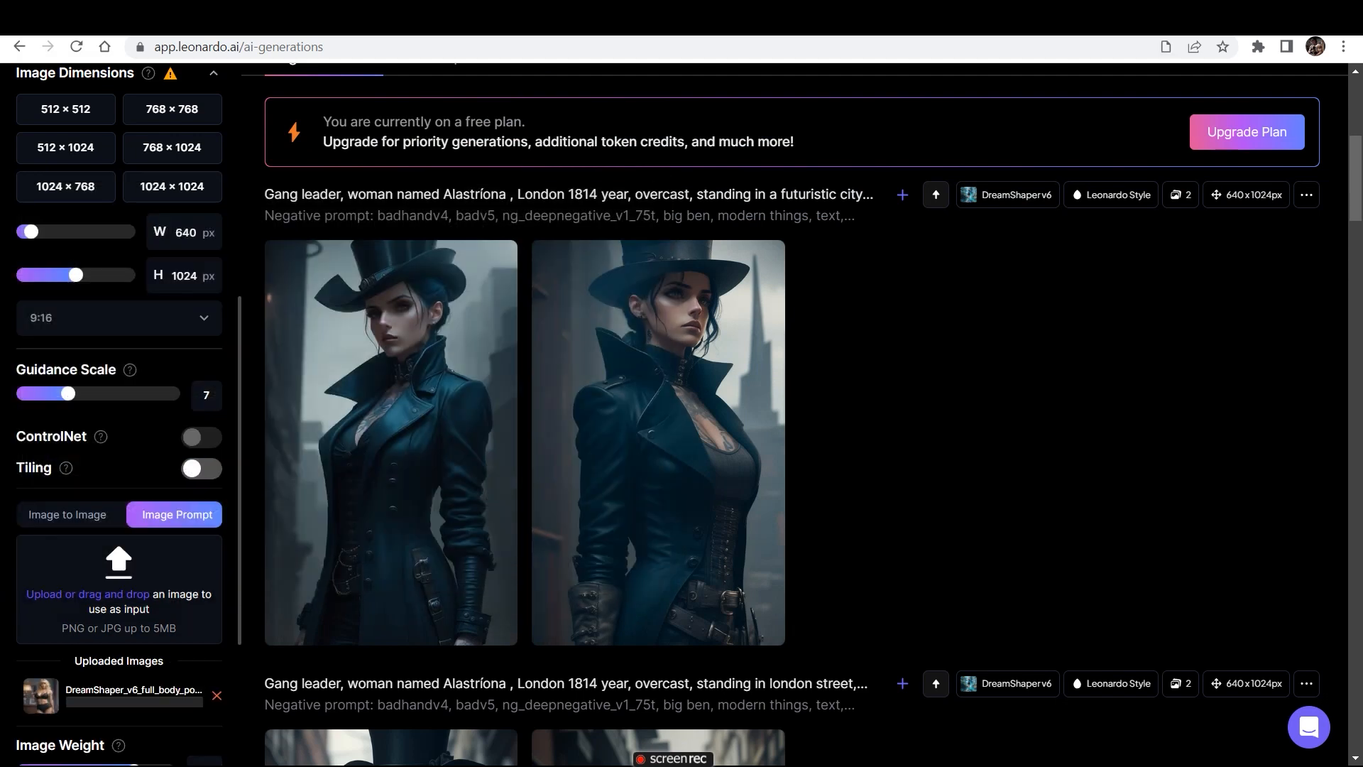
- Set the image prompt's image weight to 0.75 and the guidance scale to 13
scroll(119, 426, down, 2)
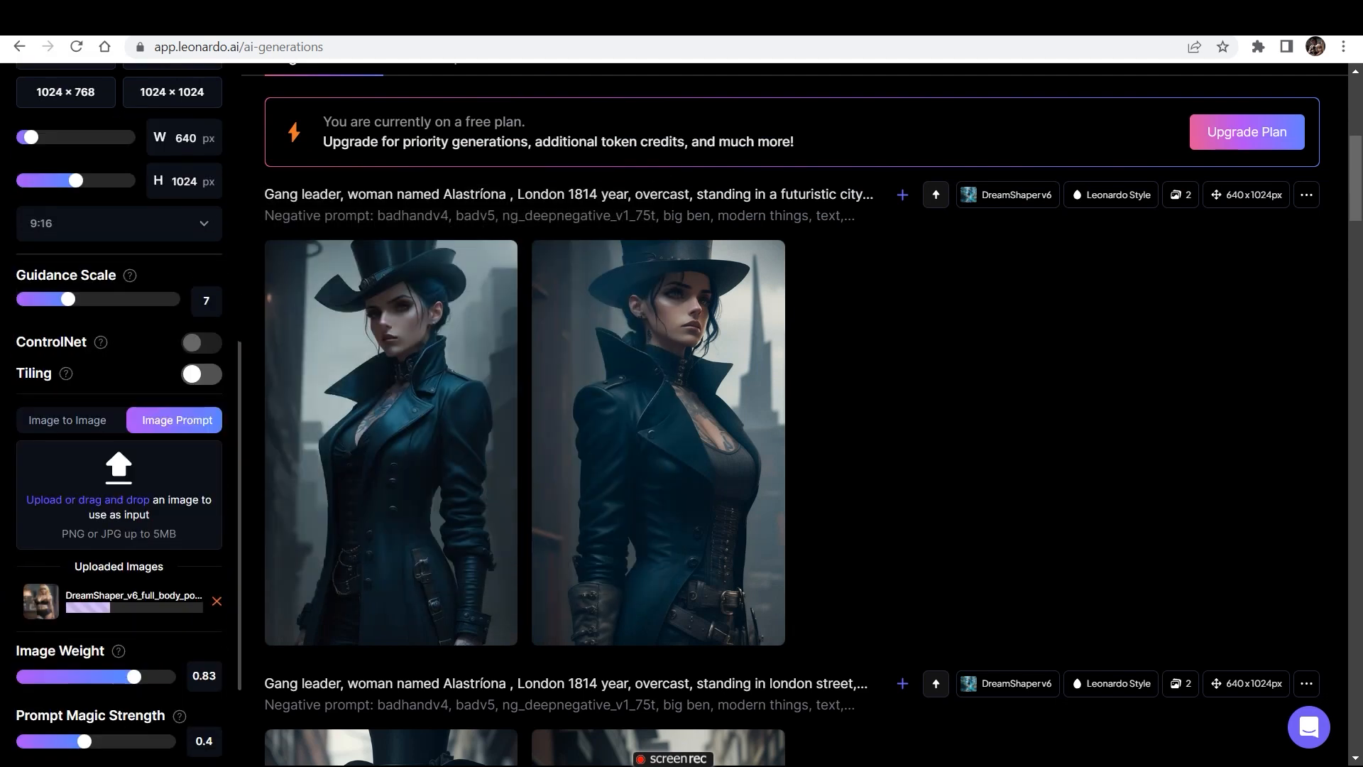
drag(134, 614, 114, 613)
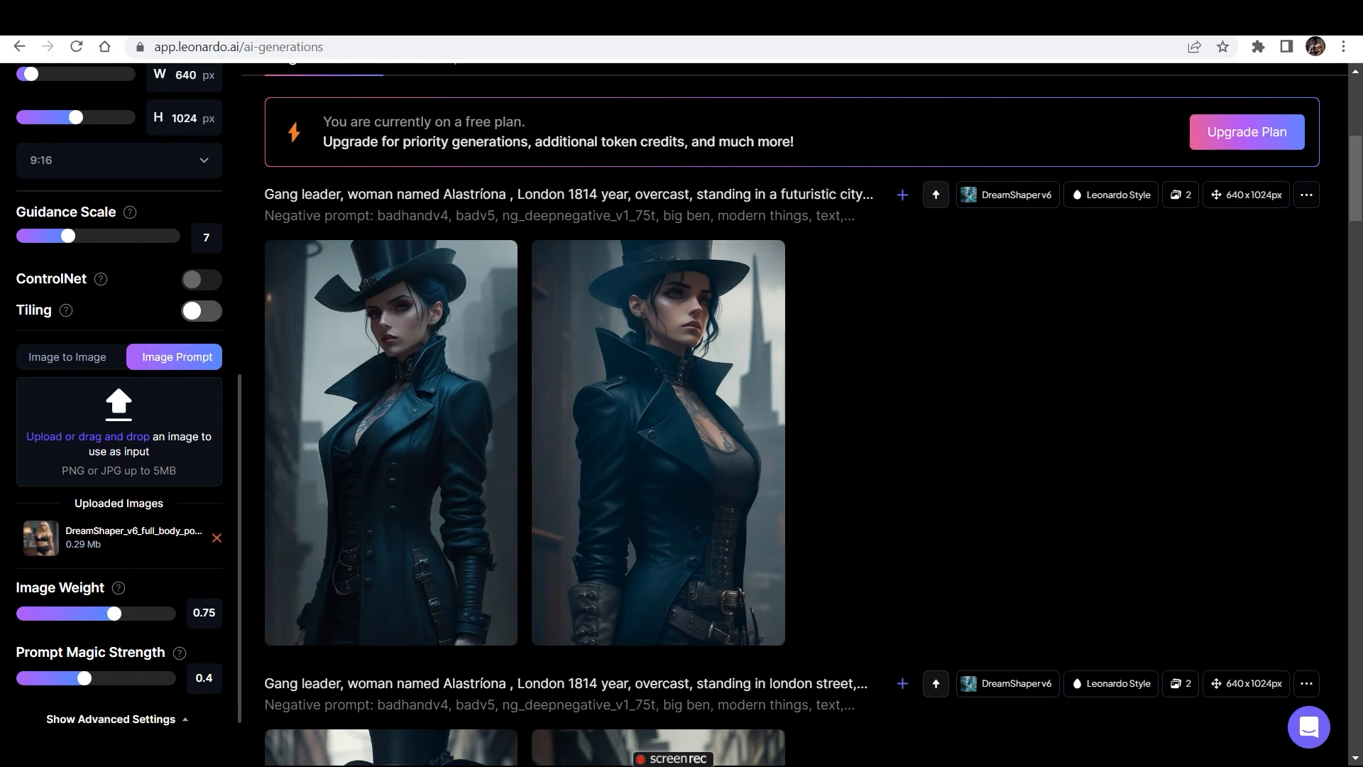
drag(67, 236, 120, 236)
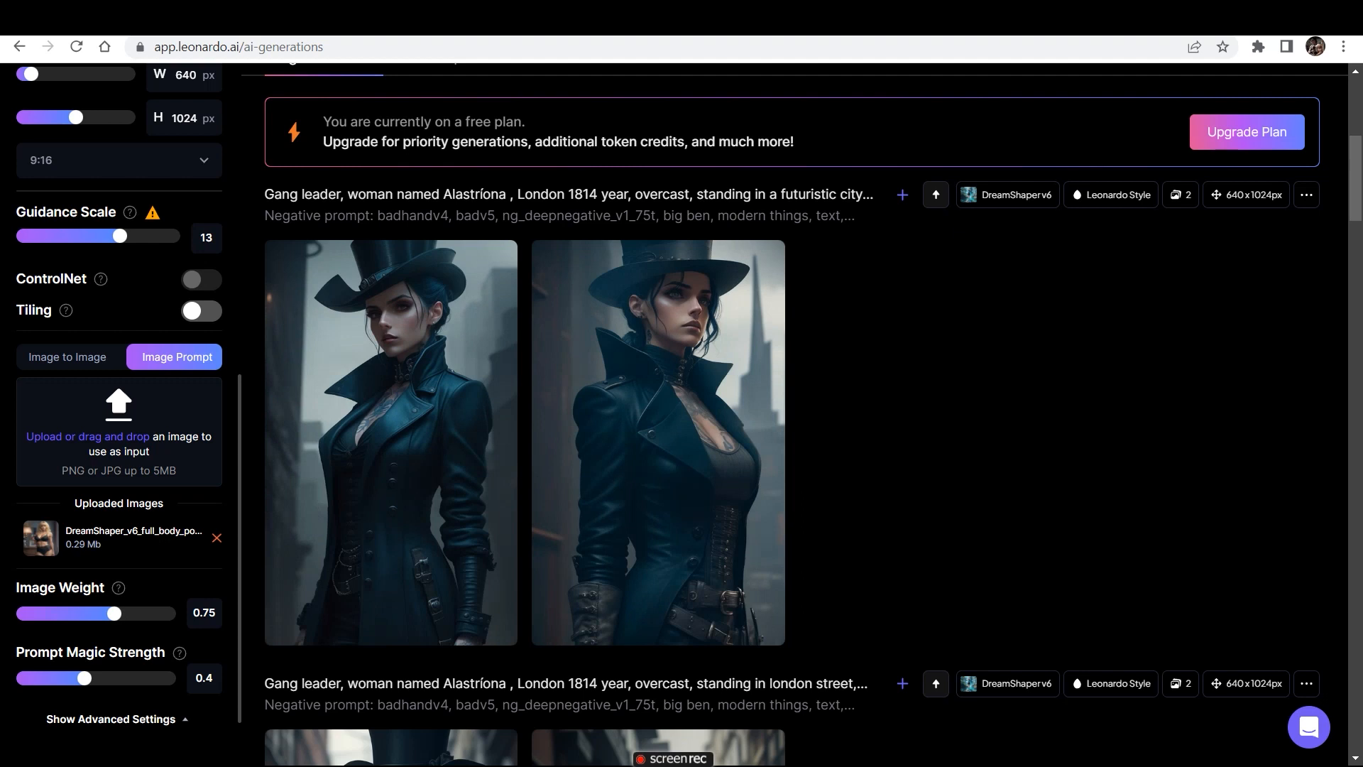
- Generate two images of the gang leader in the futuristic city using the blonde woman's image prompt
scroll(119, 415, up, 5)
scroll(118, 415, down, 4)
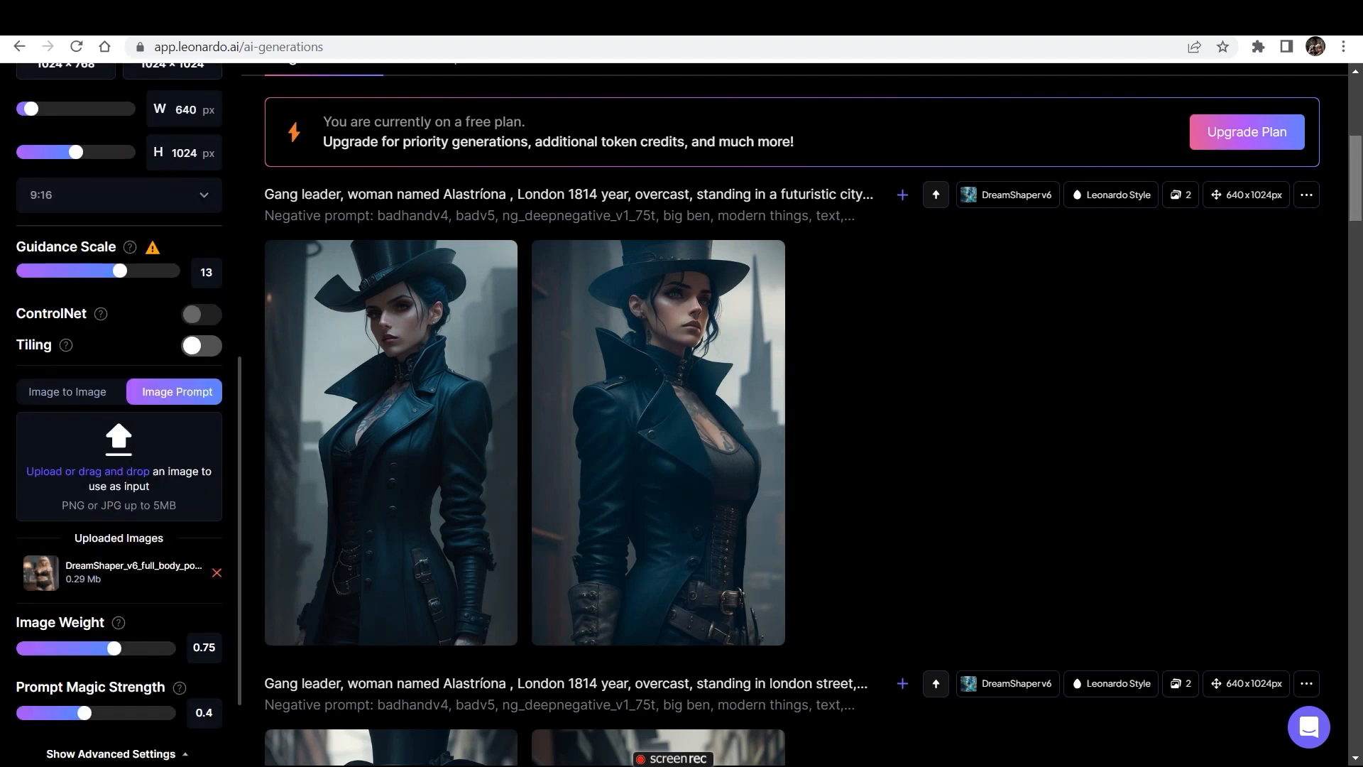
scroll(794, 414, up, 4)
click(1227, 257)
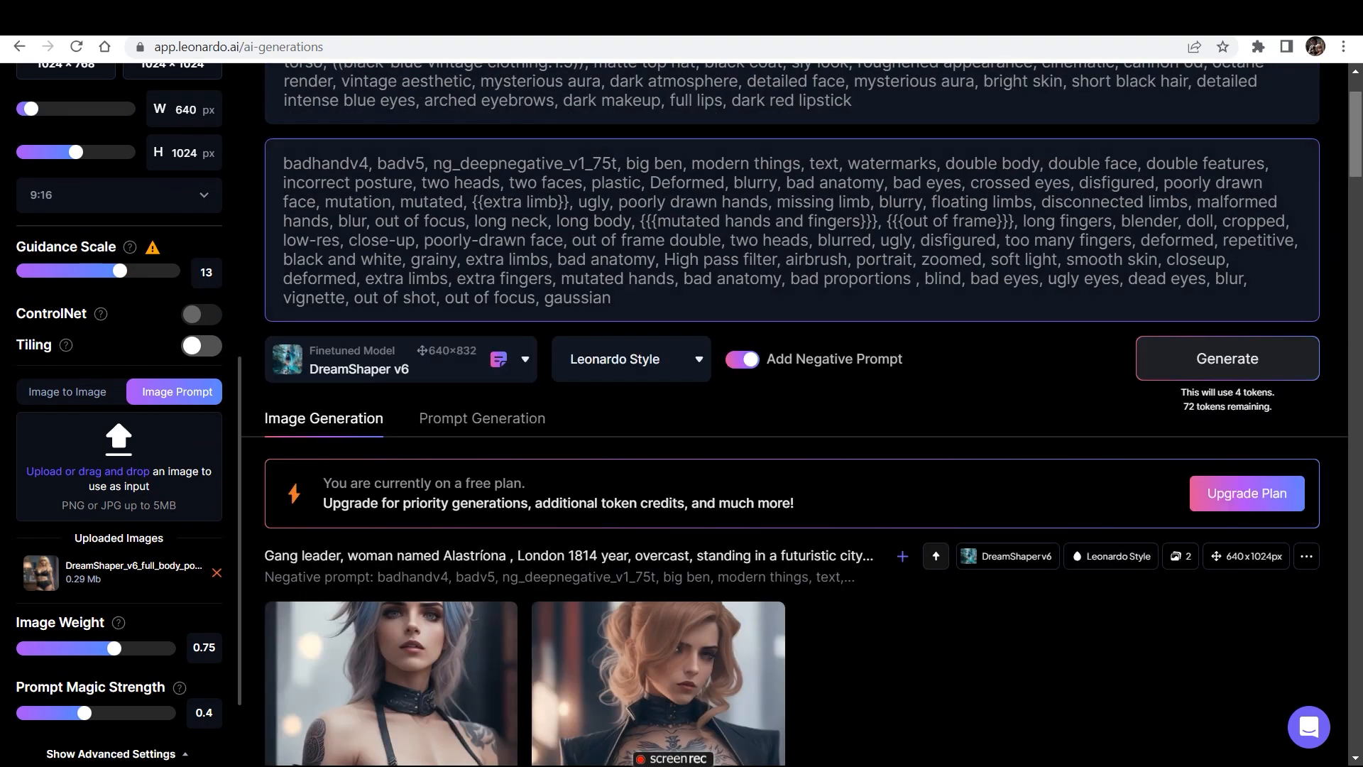
- Examine how the image prompt influenced the new pair and compare it with the earlier futuristic city images
scroll(795, 414, down, 7)
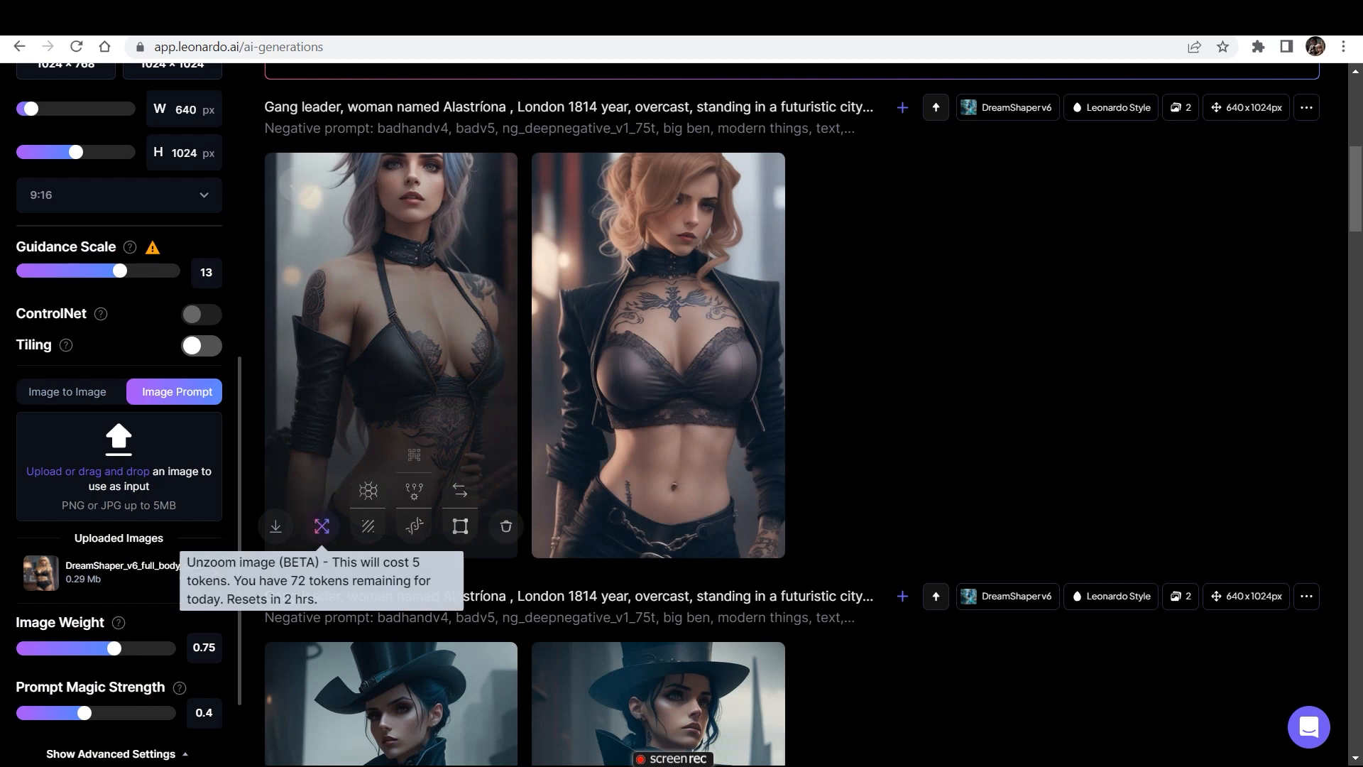
mouse_move(1356, 189)
mouse_down()
mouse_move(1356, 147)
mouse_move(1356, 176)
mouse_up()
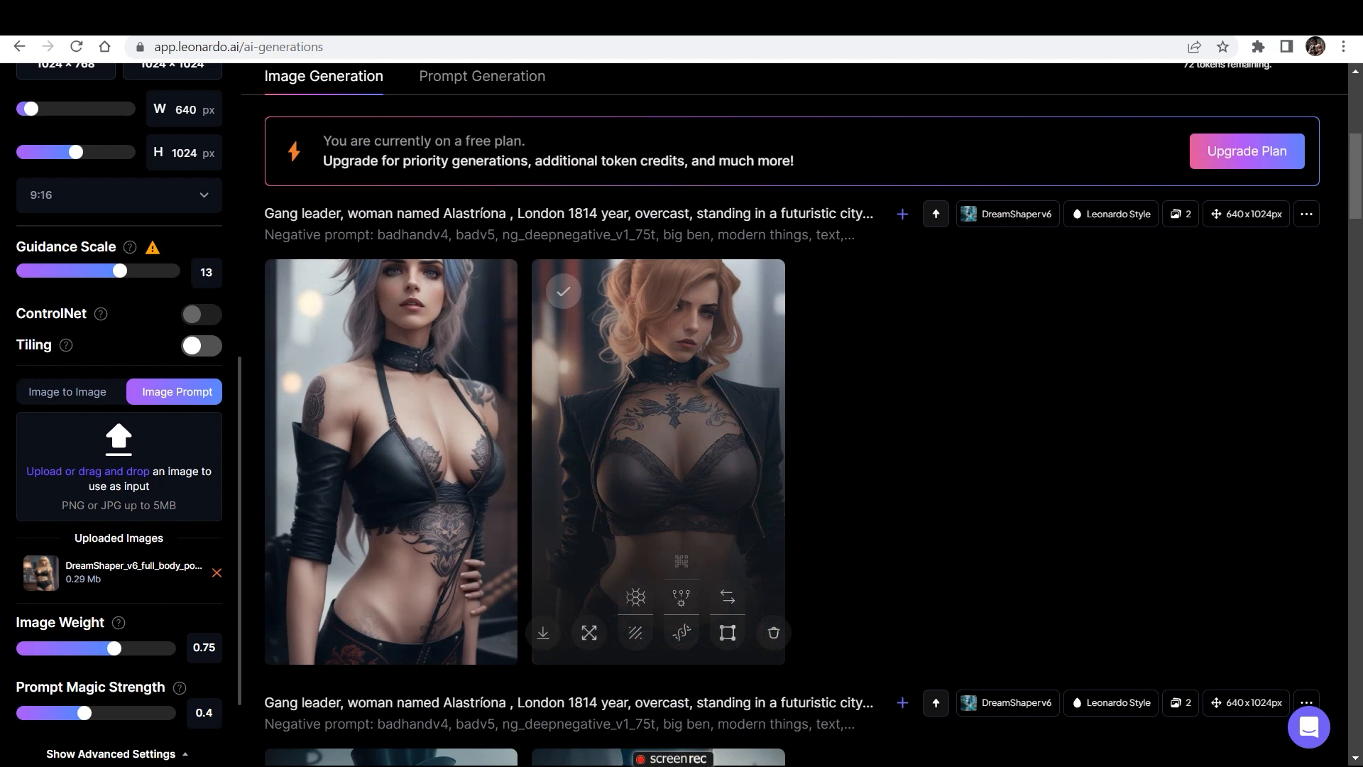
mouse_move(1356, 176)
mouse_down()
mouse_move(1357, 128)
mouse_move(1356, 165)
mouse_up()
scroll(659, 426, down, 3)
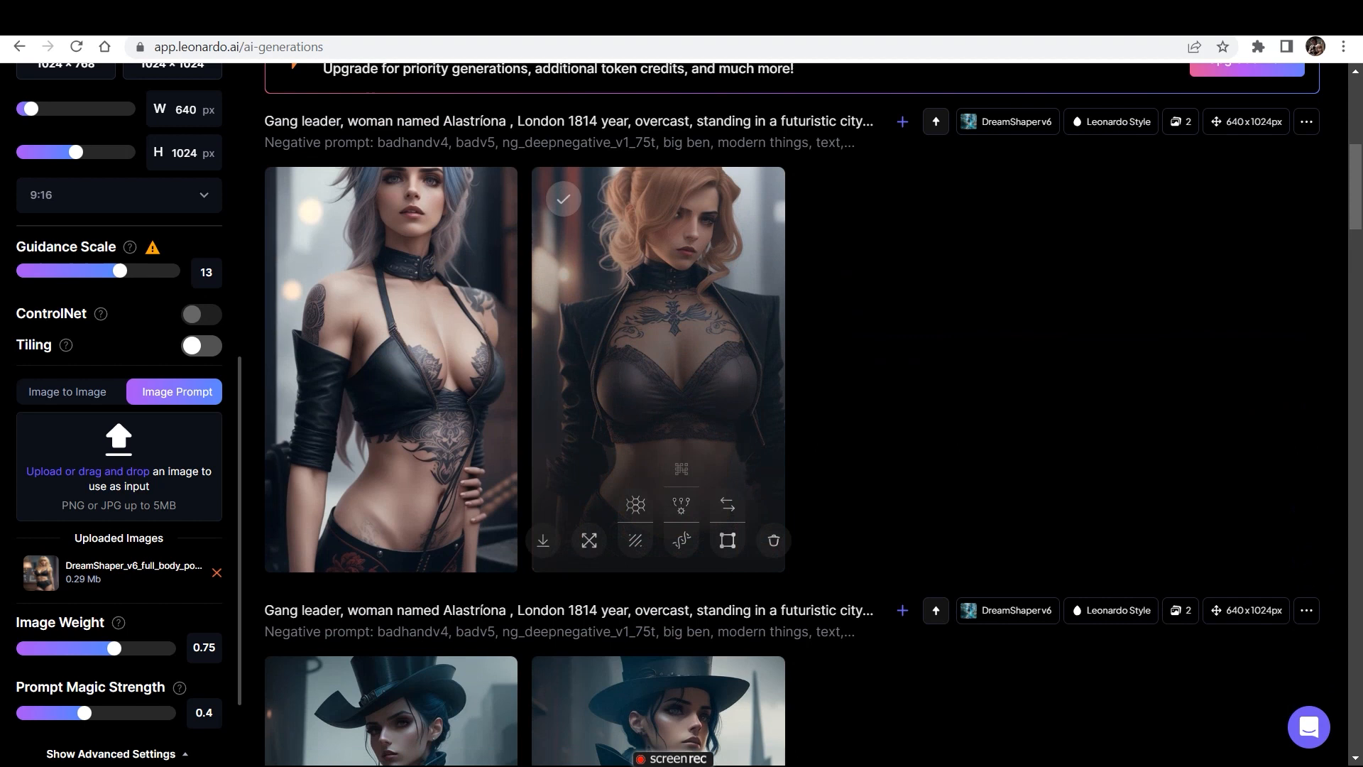
drag(1356, 186, 1356, 226)
scroll(809, 412, up, 3)
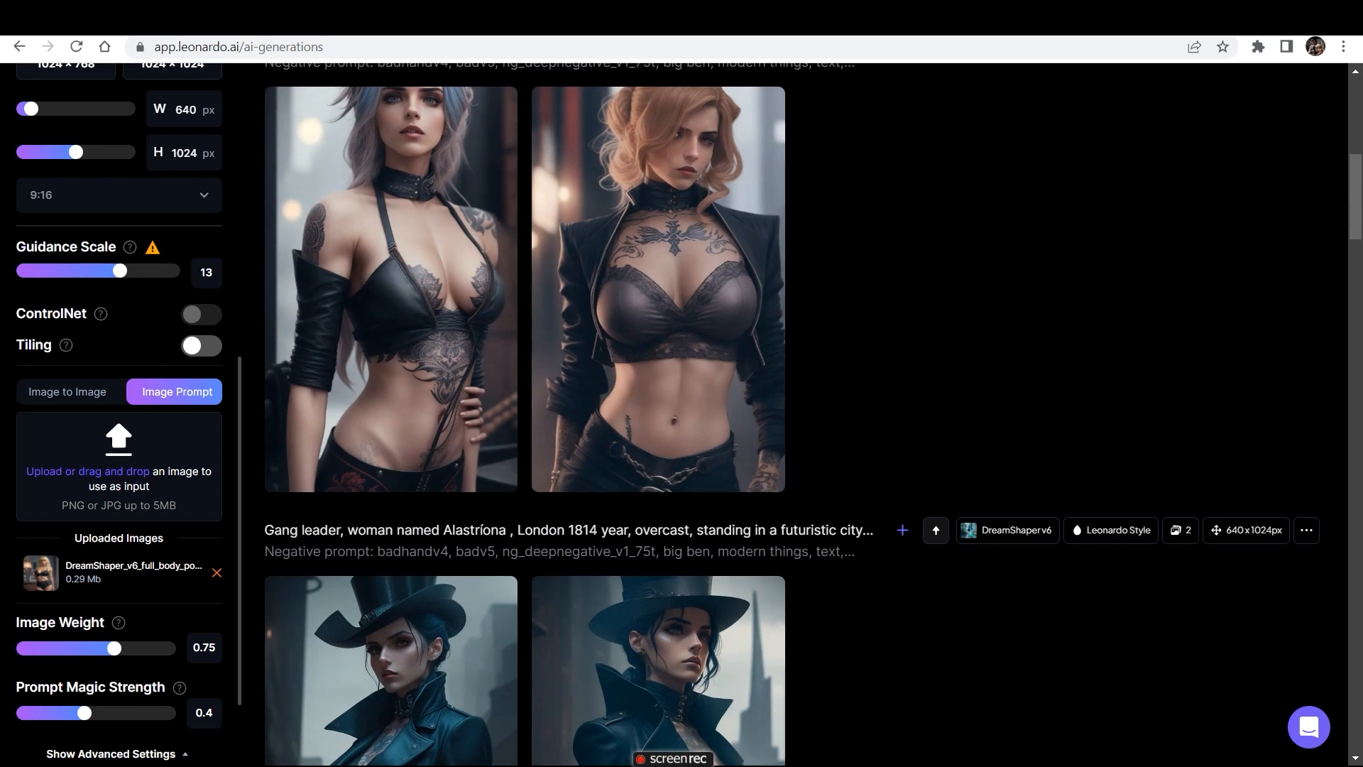
- Replace the image prompt with the Default_UPSCALED_head_to_feet full-character image from the Downloads folder
click(44, 471)
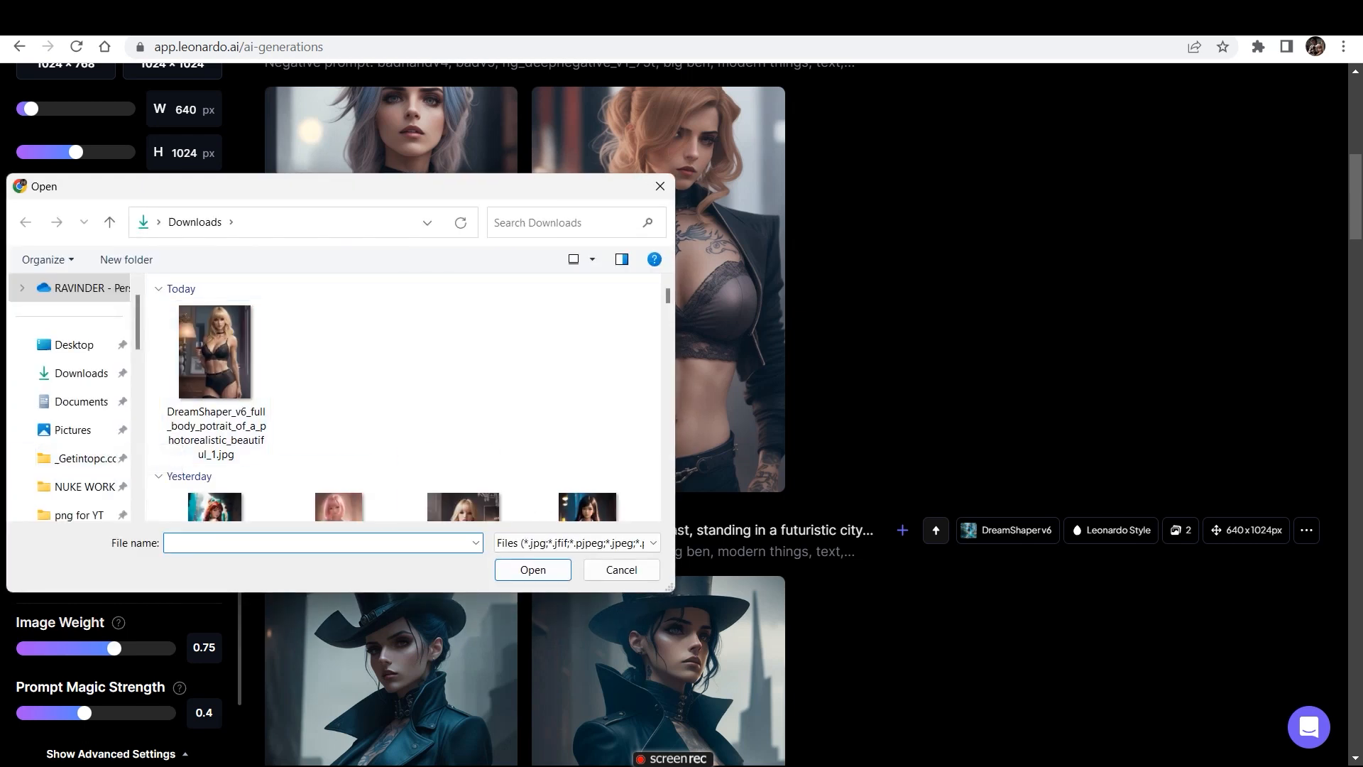
scroll(403, 398, down, 10)
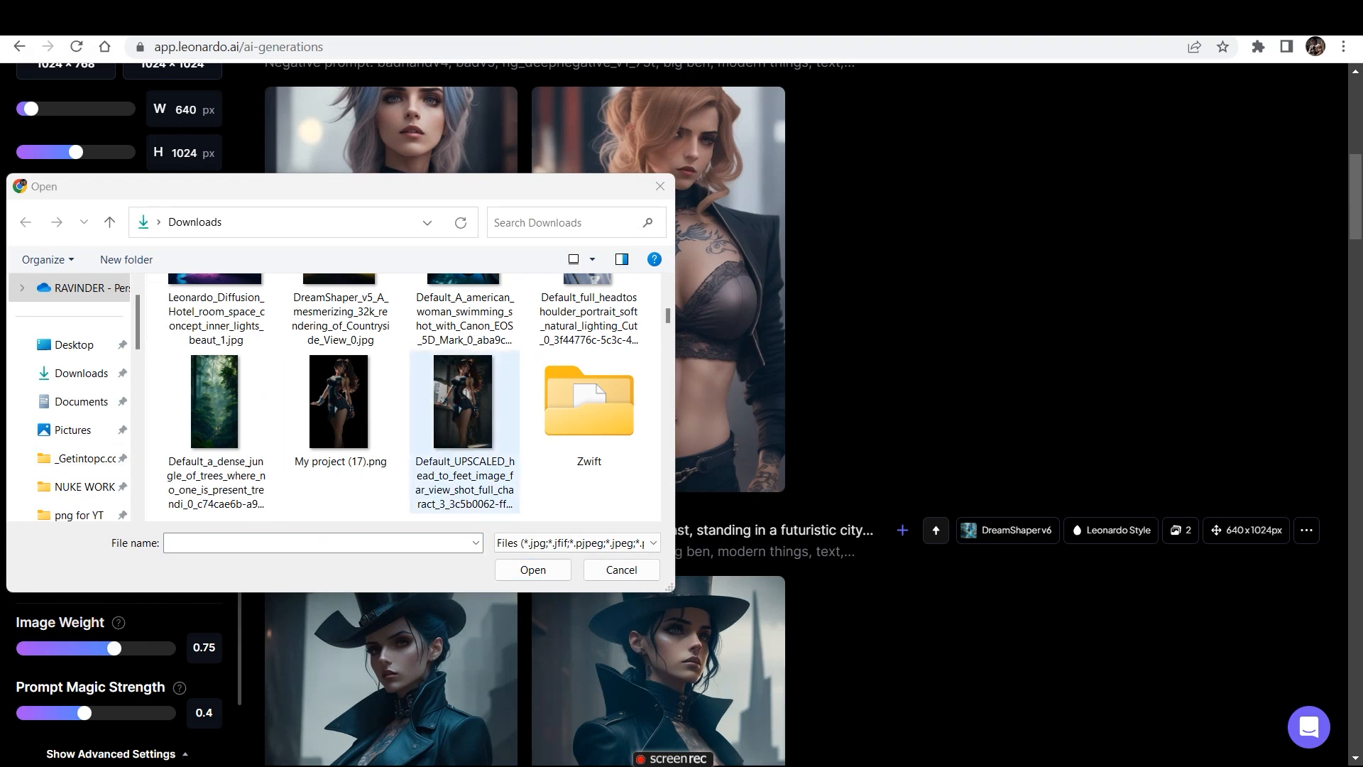
double_click(462, 404)
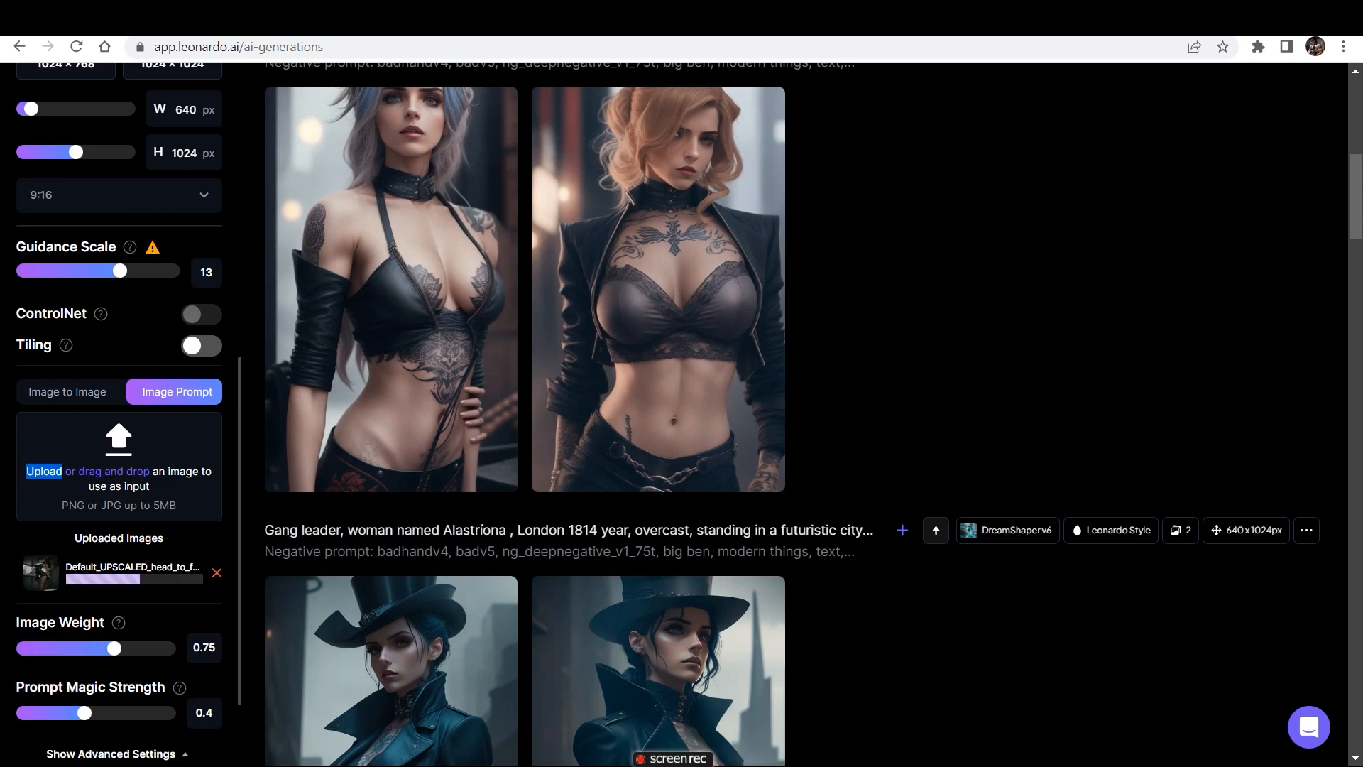
- Generate new futuristic city images of the gang leader guided by the head-to-feet image prompt
scroll(794, 414, up, 9)
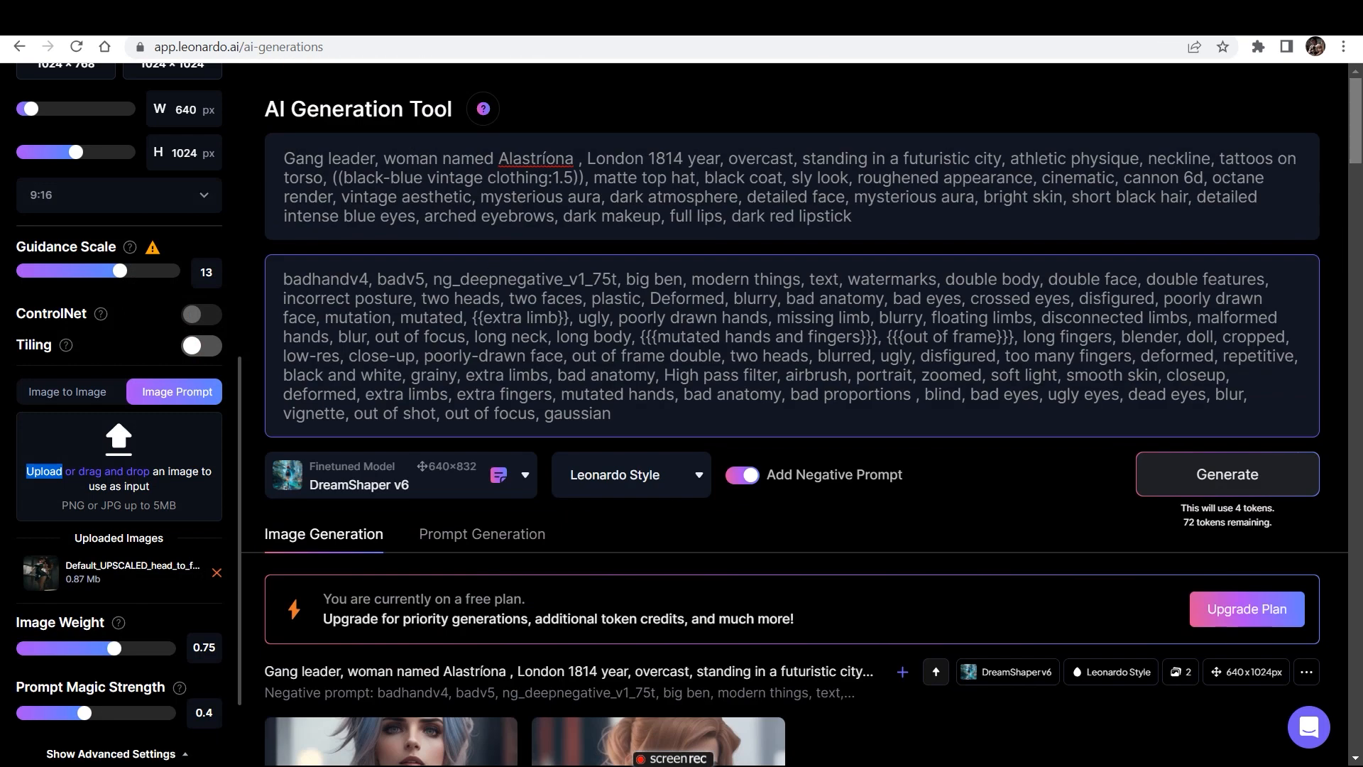
scroll(795, 413, down, 8)
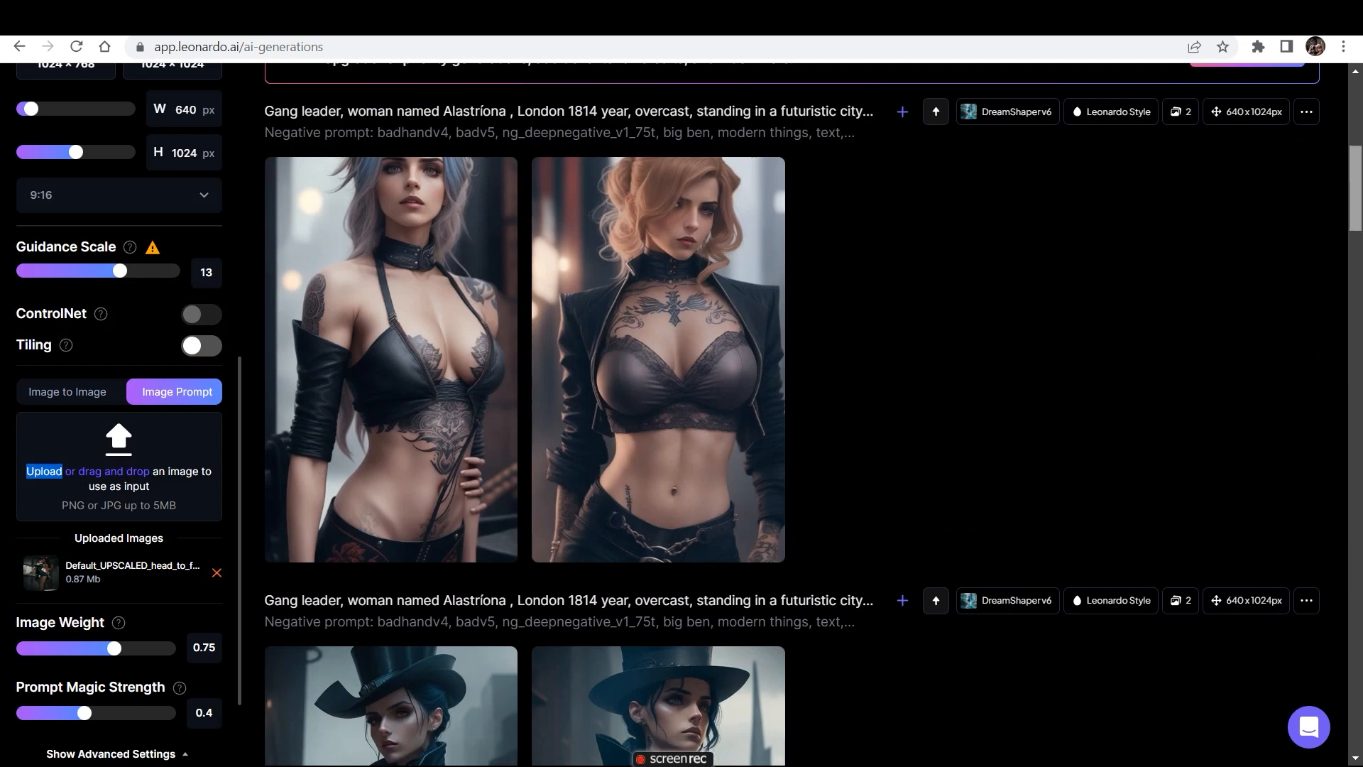
scroll(795, 413, up, 5)
click(1227, 277)
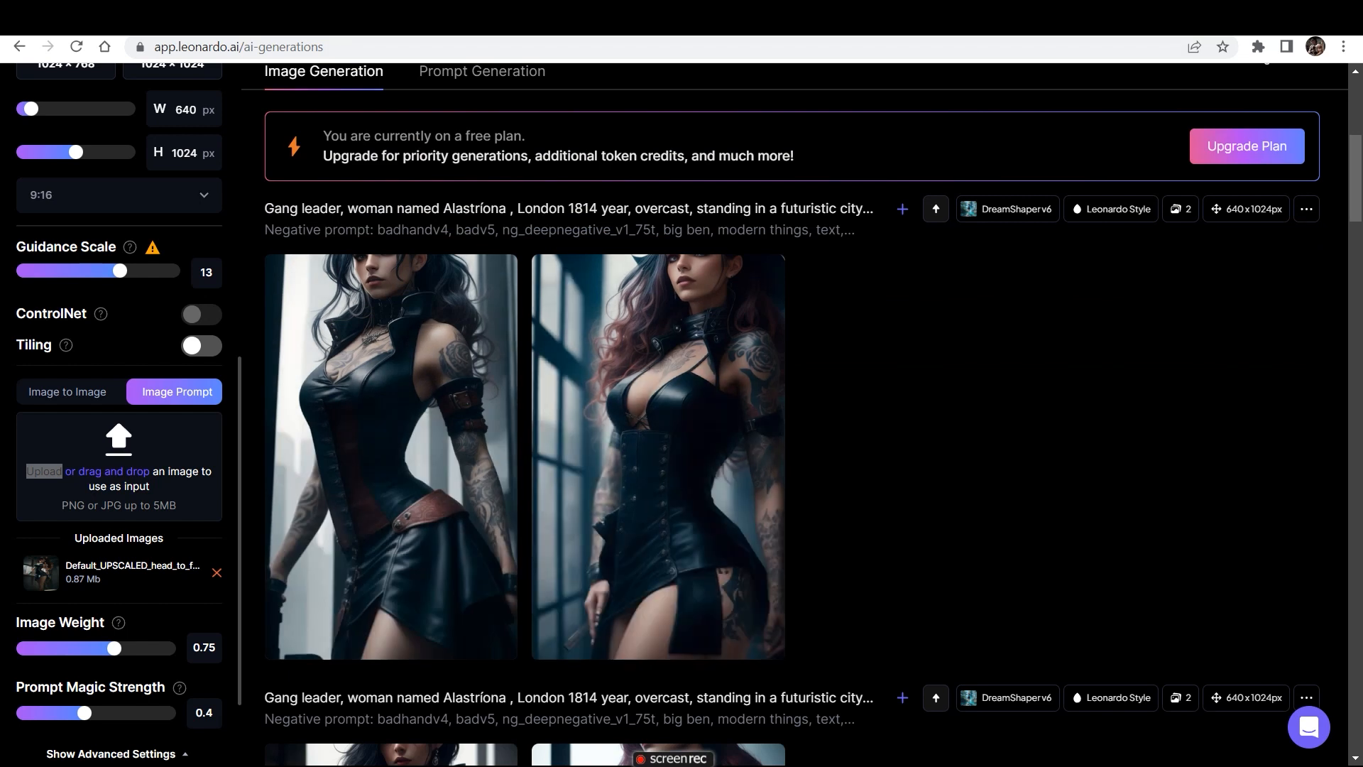
- Compare the images guided by the head-to-feet reference with the earlier sets of the character
scroll(658, 455, down, 1)
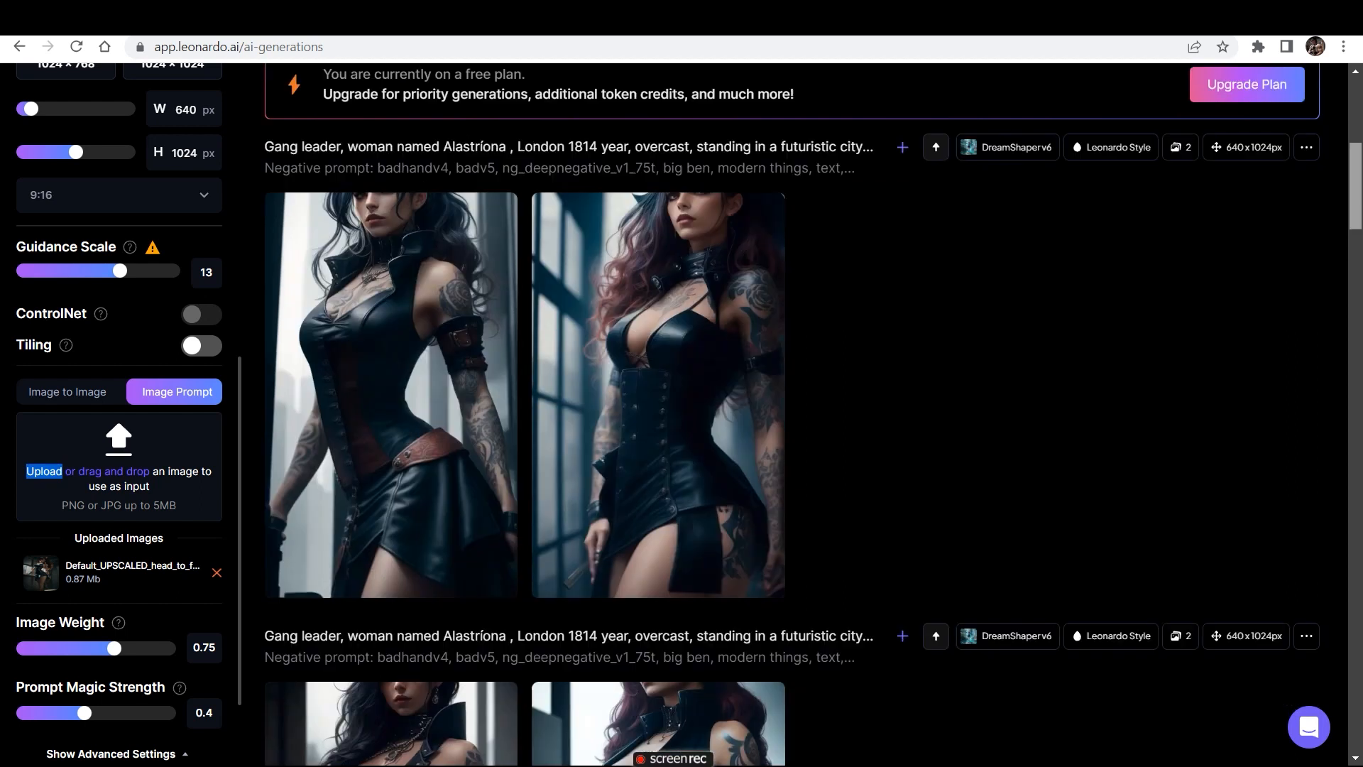
scroll(813, 414, down, 20)
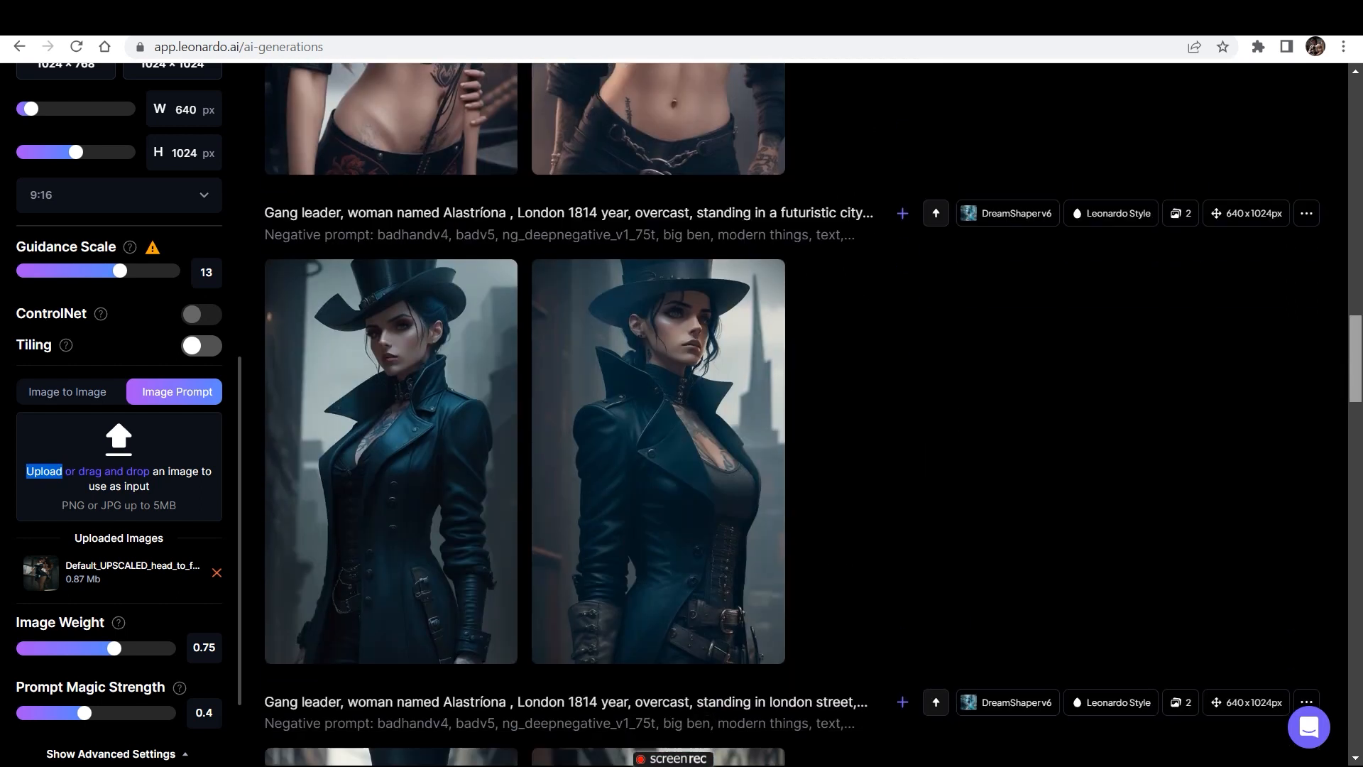
scroll(813, 413, down, 15)
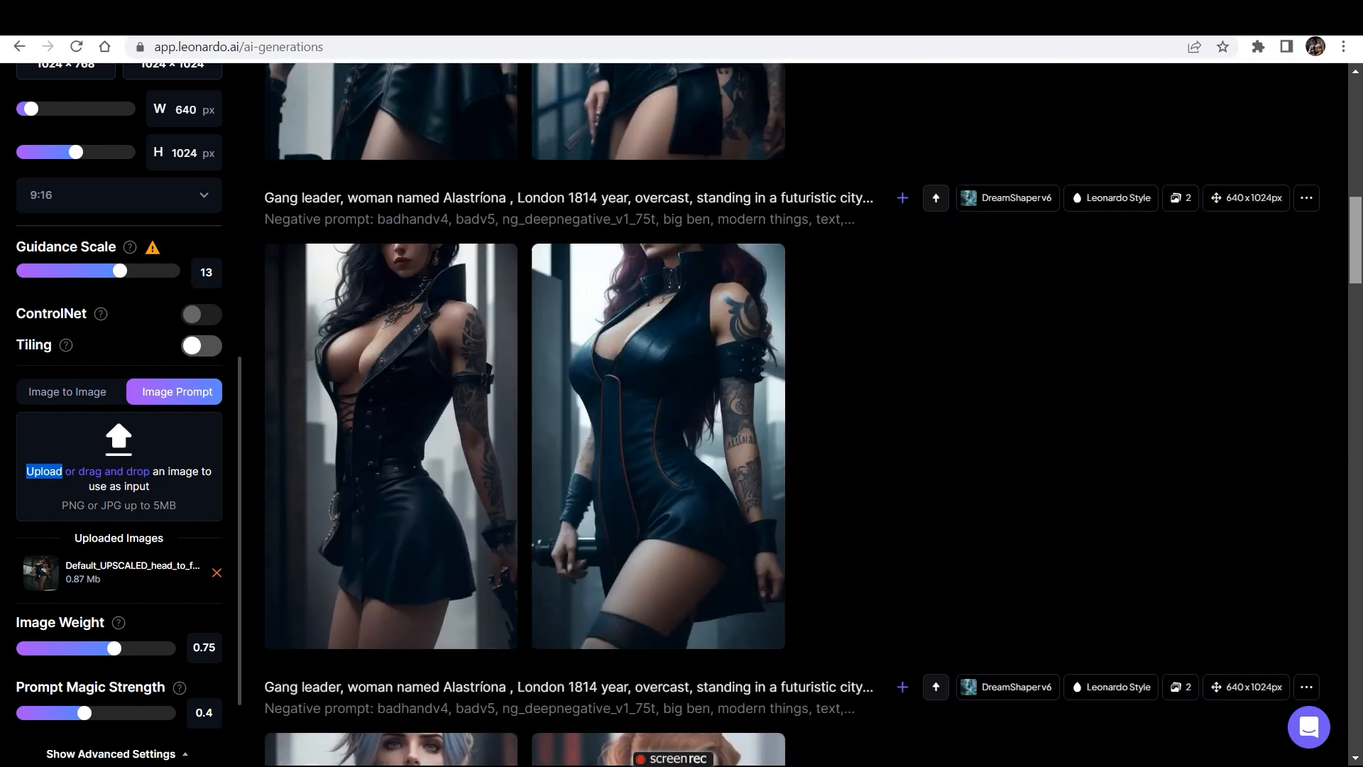
scroll(814, 414, up, 20)
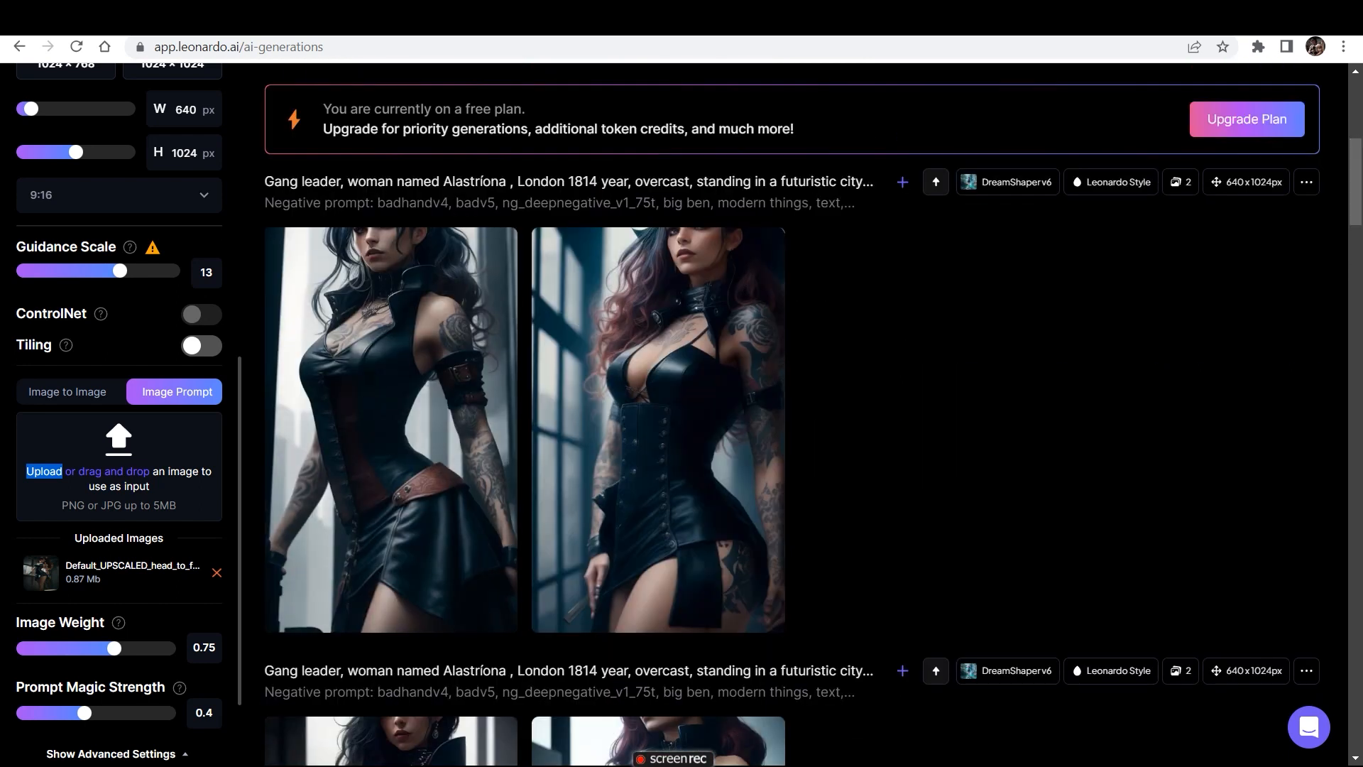
scroll(814, 414, up, 5)
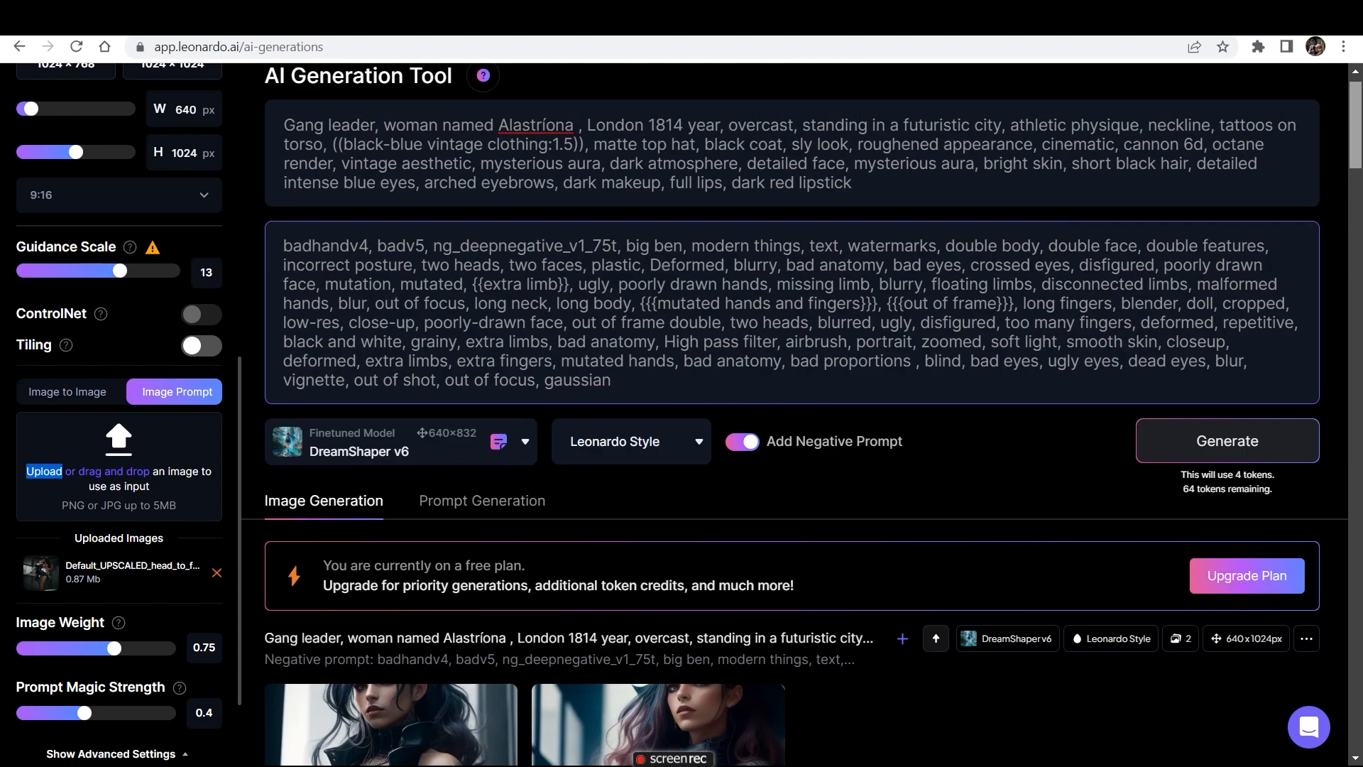
- In the Leonardo.Ai home feed, open the "Full body potrait of a photorealistic beautiful..." image of the blonde woman and remix it
scroll(814, 414, down, 15)
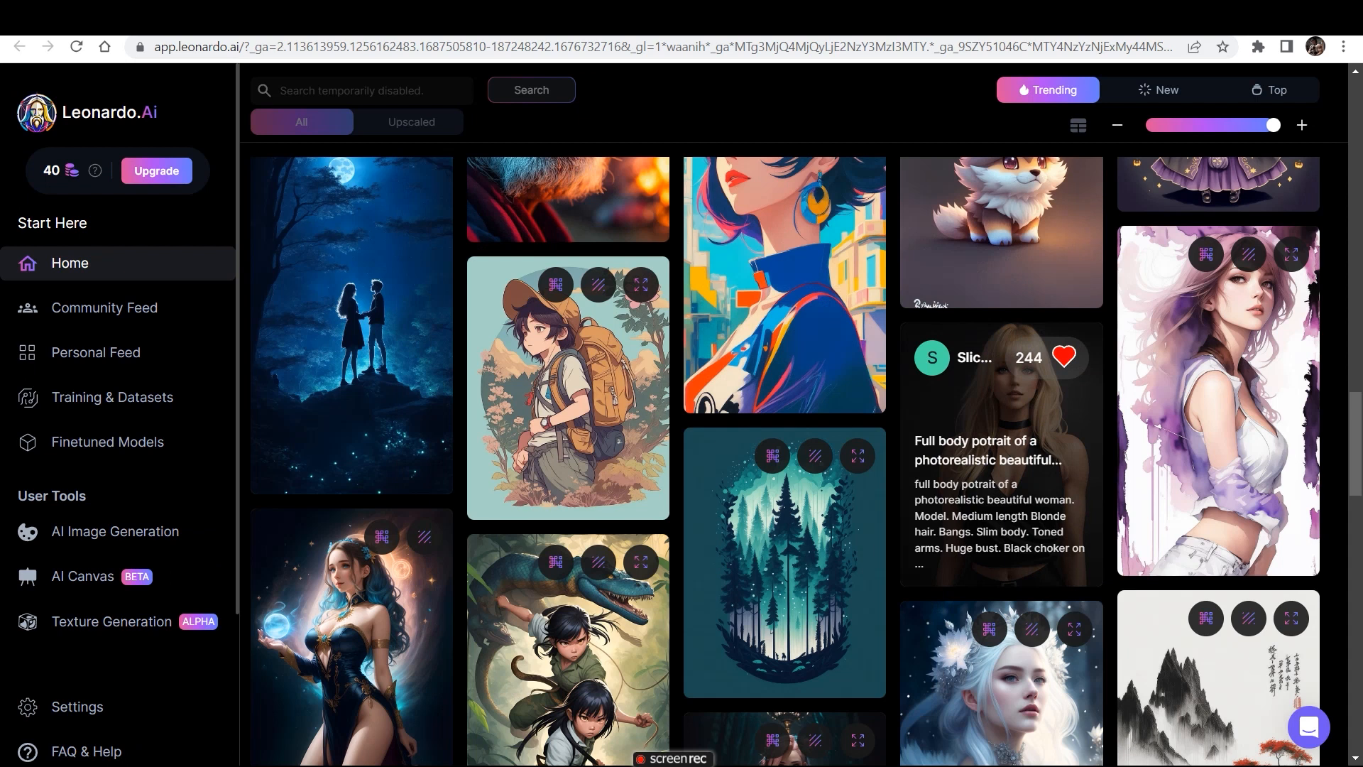
click(1001, 497)
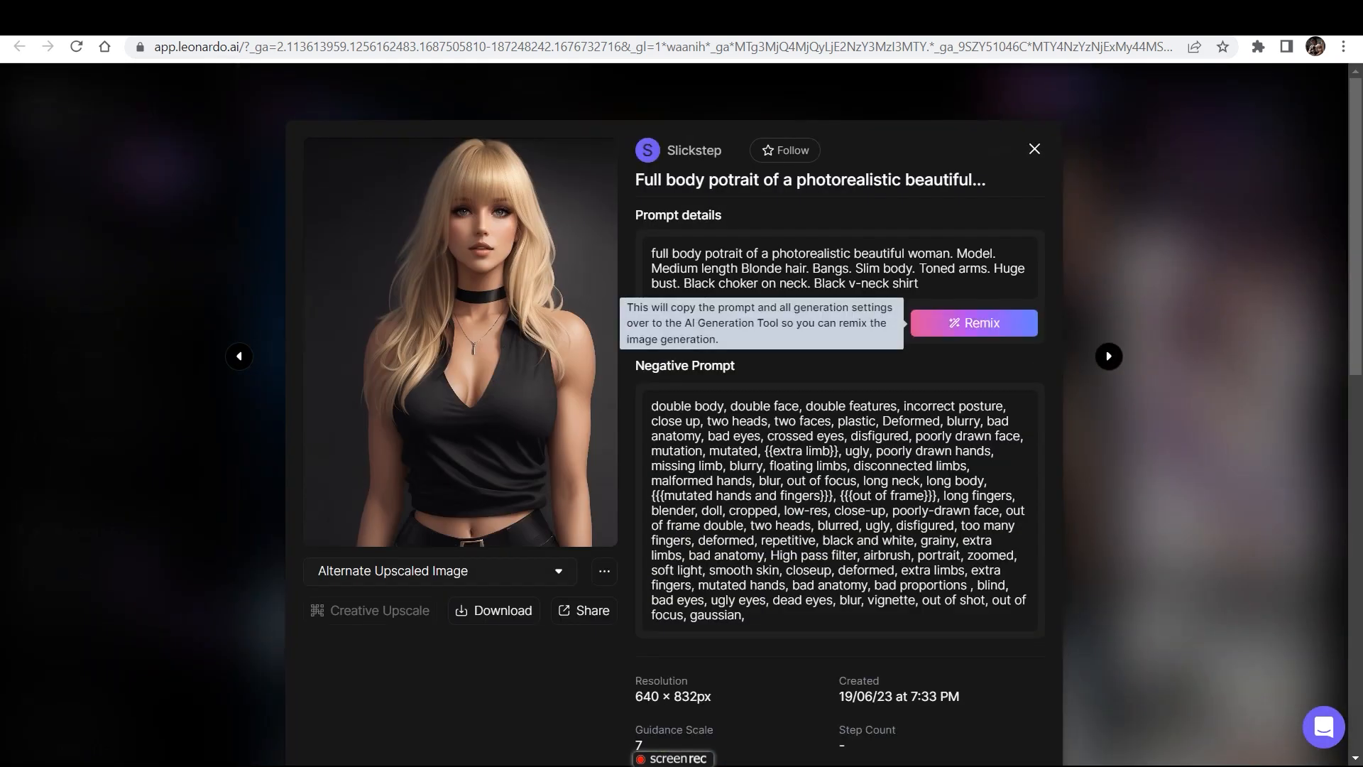
click(974, 323)
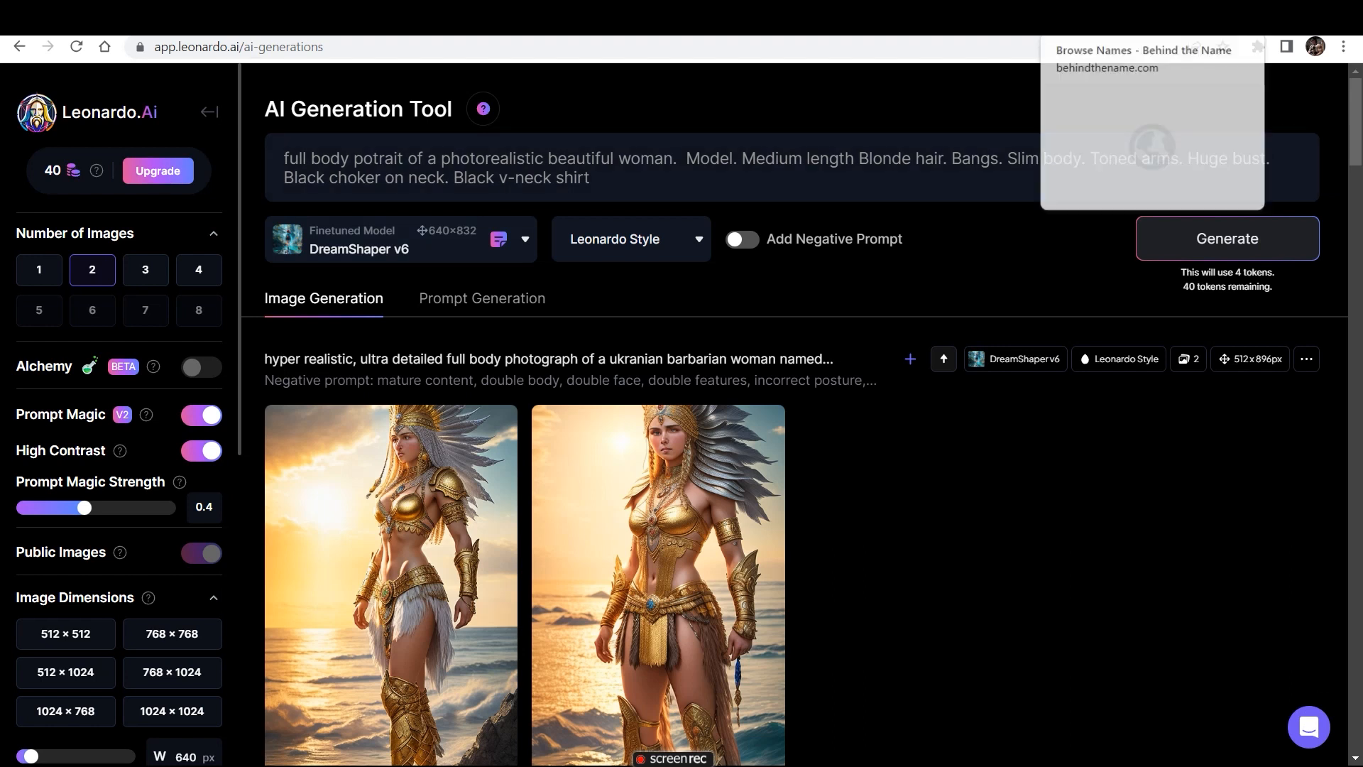
- Get the Ukrainian feminine name Anzhelika from Behind the Name and return to the remixed prompt in Leonardo.Ai
click(1101, 19)
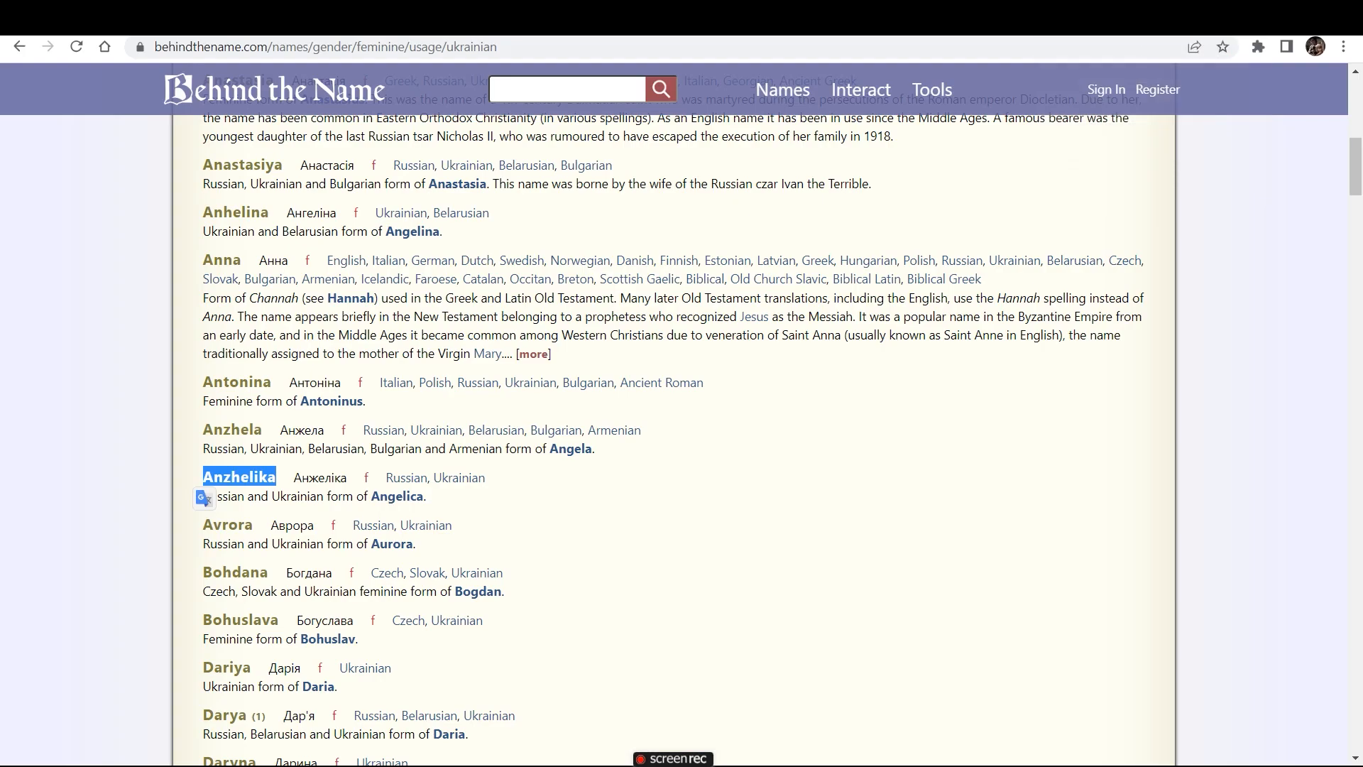
click(1029, 19)
click(959, 19)
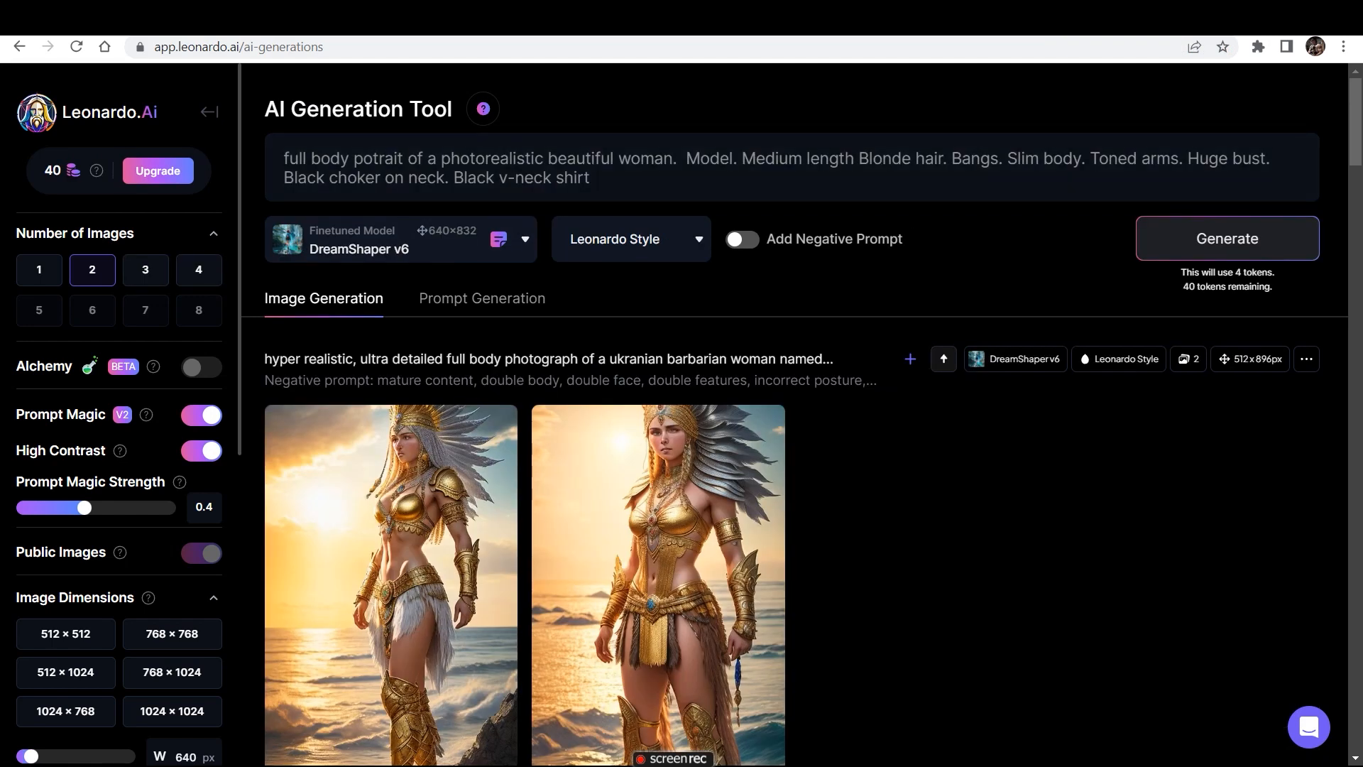
- Insert "named Anzhelika" after "beautiful woman" in the full body portrait prompt
click(673, 159)
text(named)
text(Anzhelika)
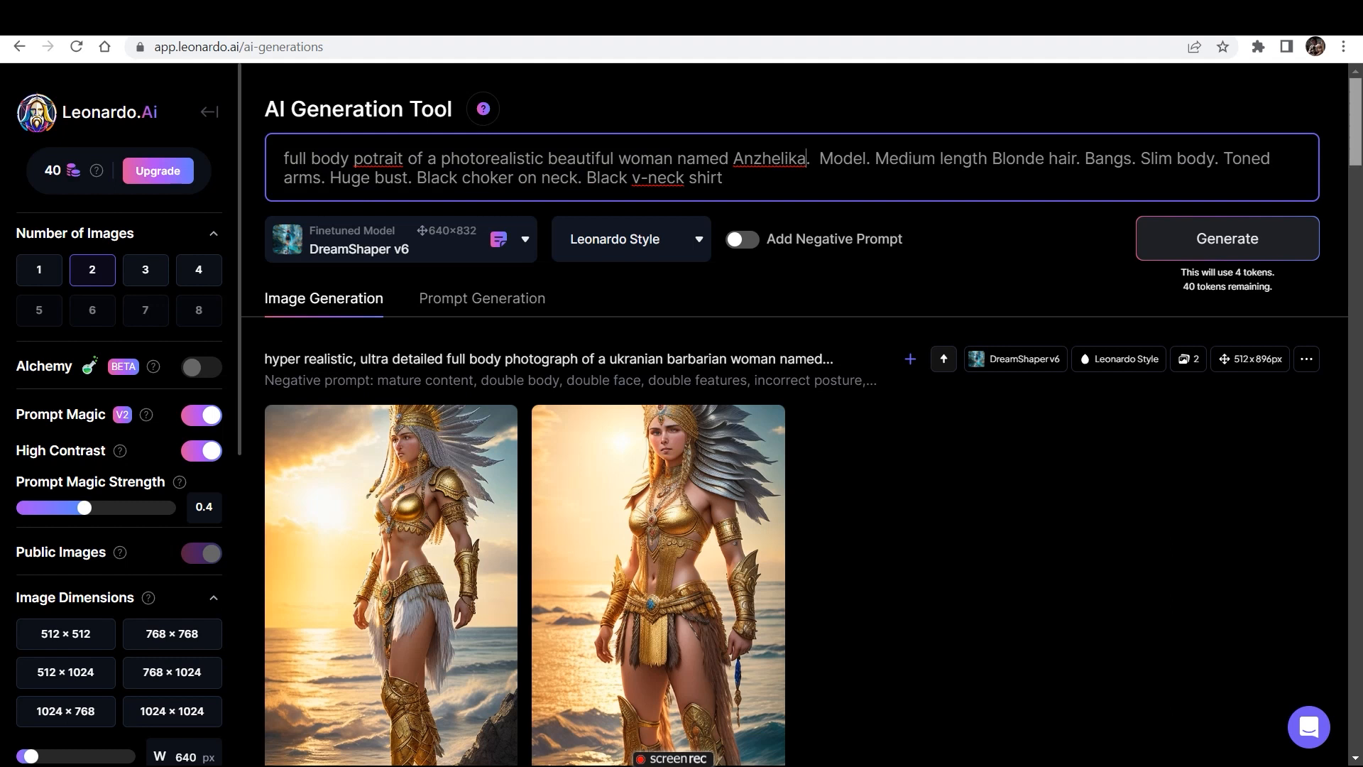
scroll(794, 428, down, 1)
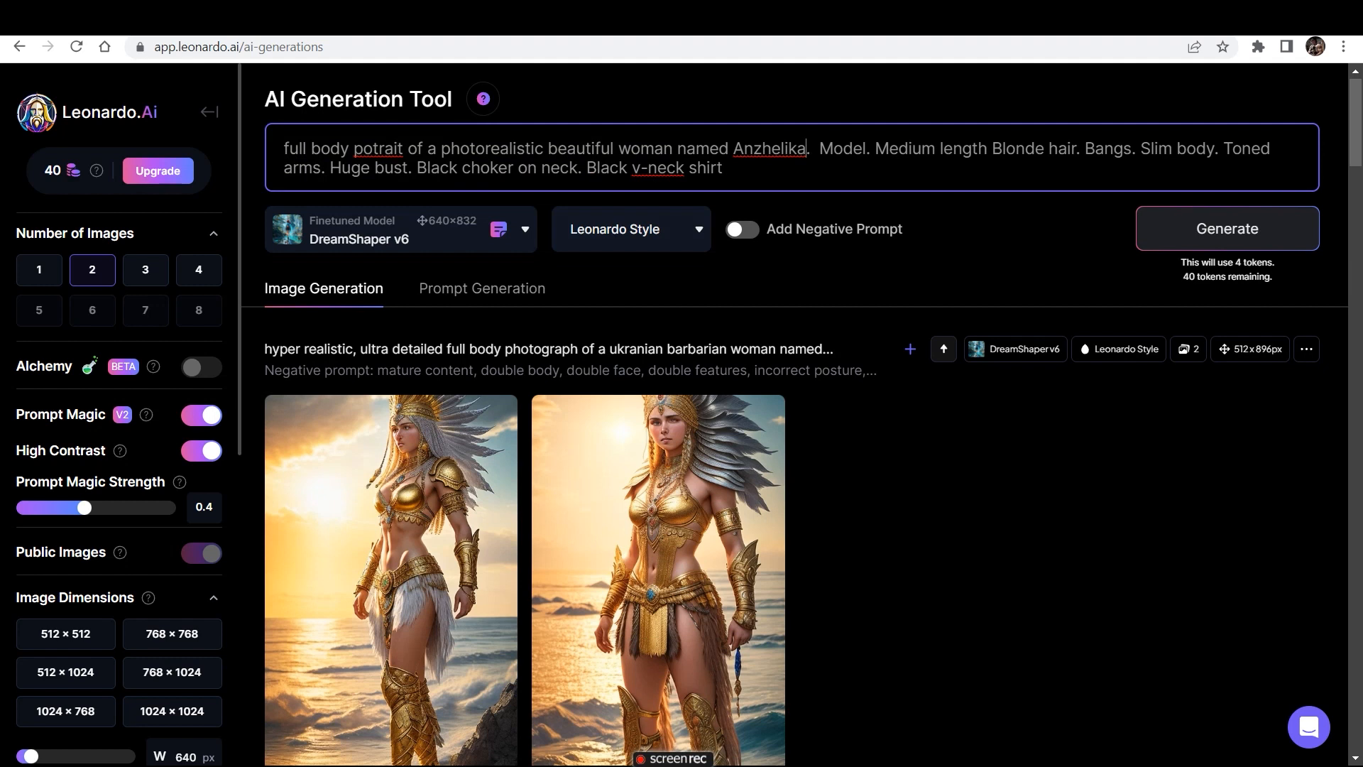
scroll(120, 426, down, 5)
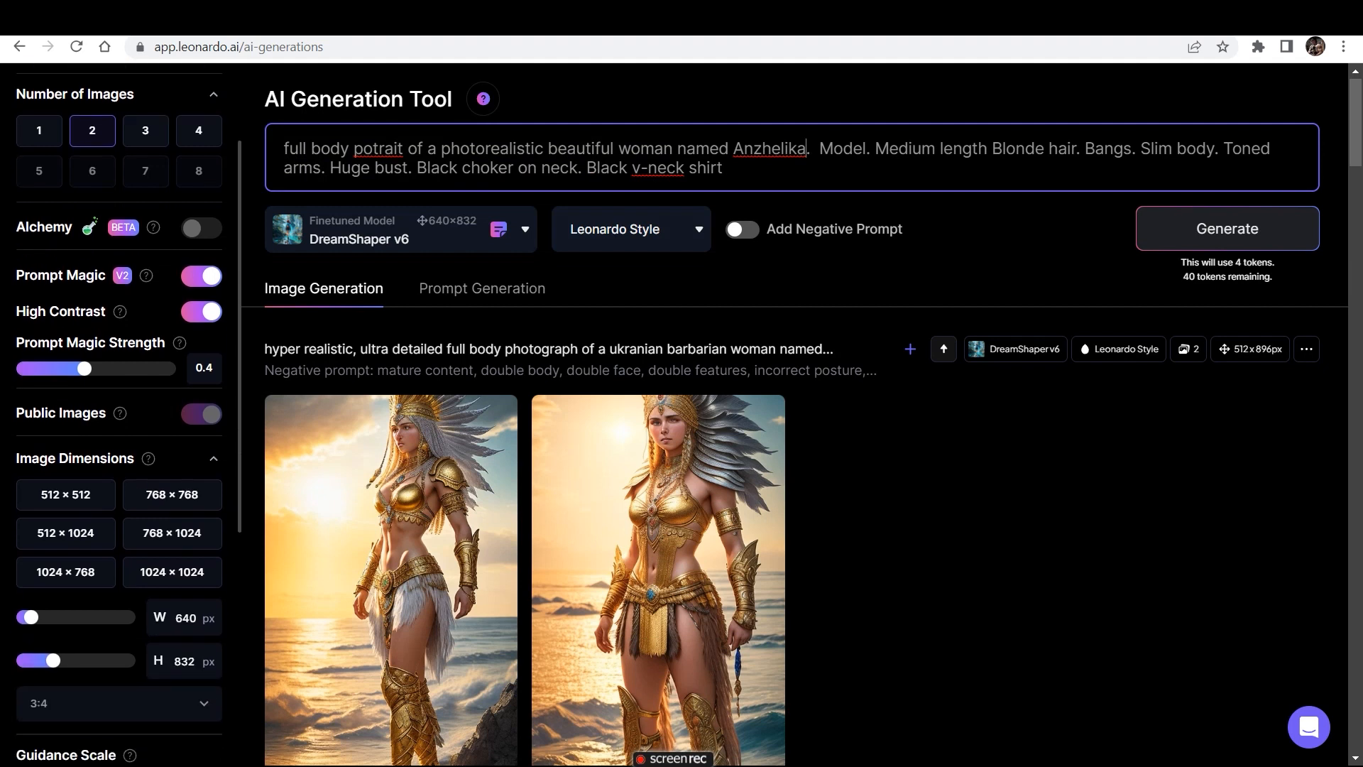
- Generate the Anzhelika portrait with the guidance scale at 9 and the negative prompt enabled
drag(68, 579, 85, 579)
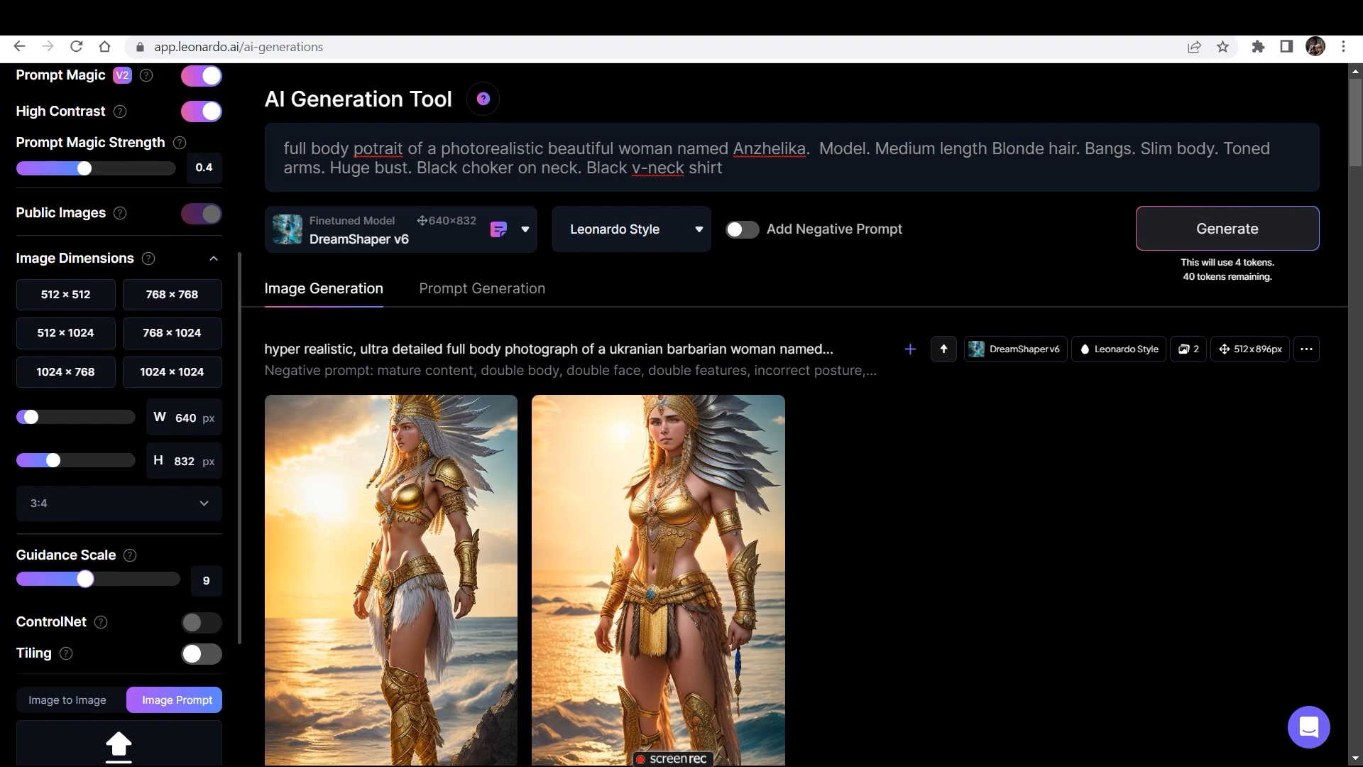
click(742, 229)
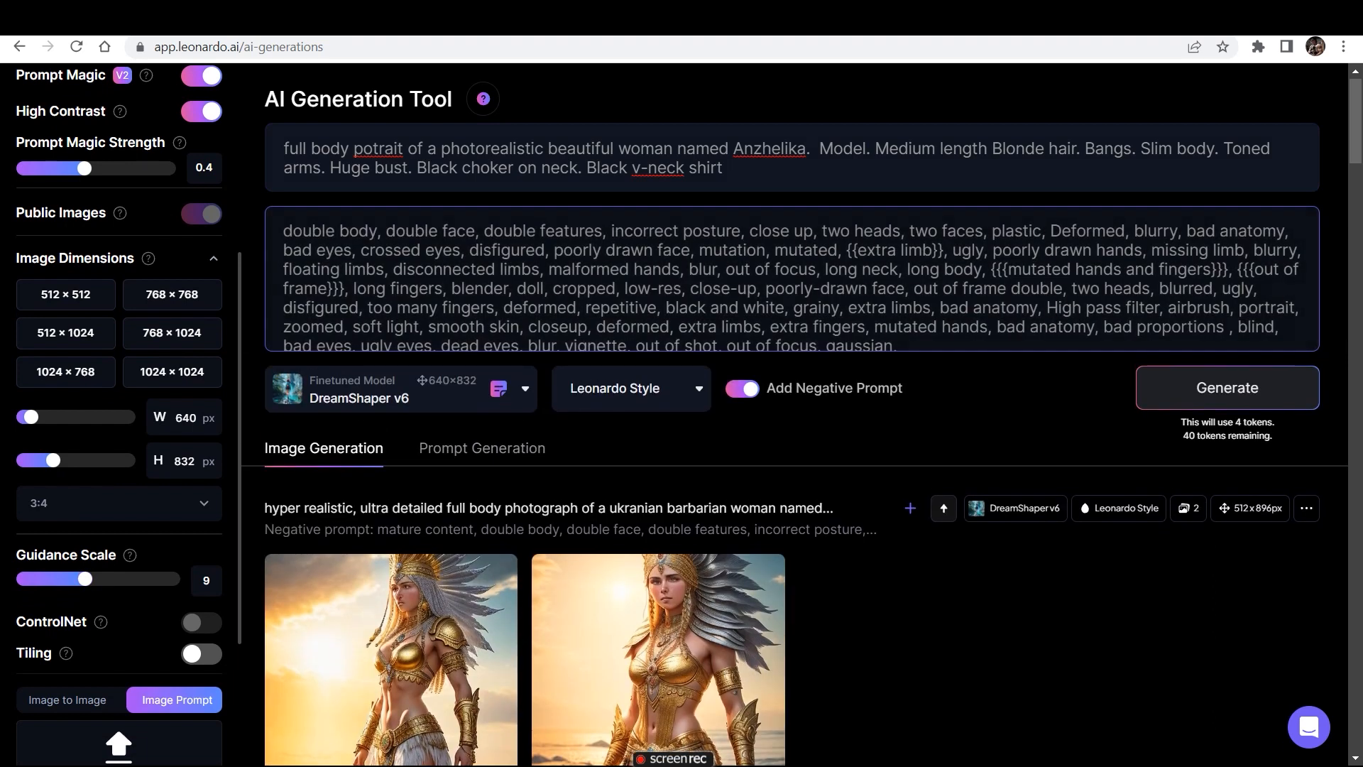
key(ctrl+Return)
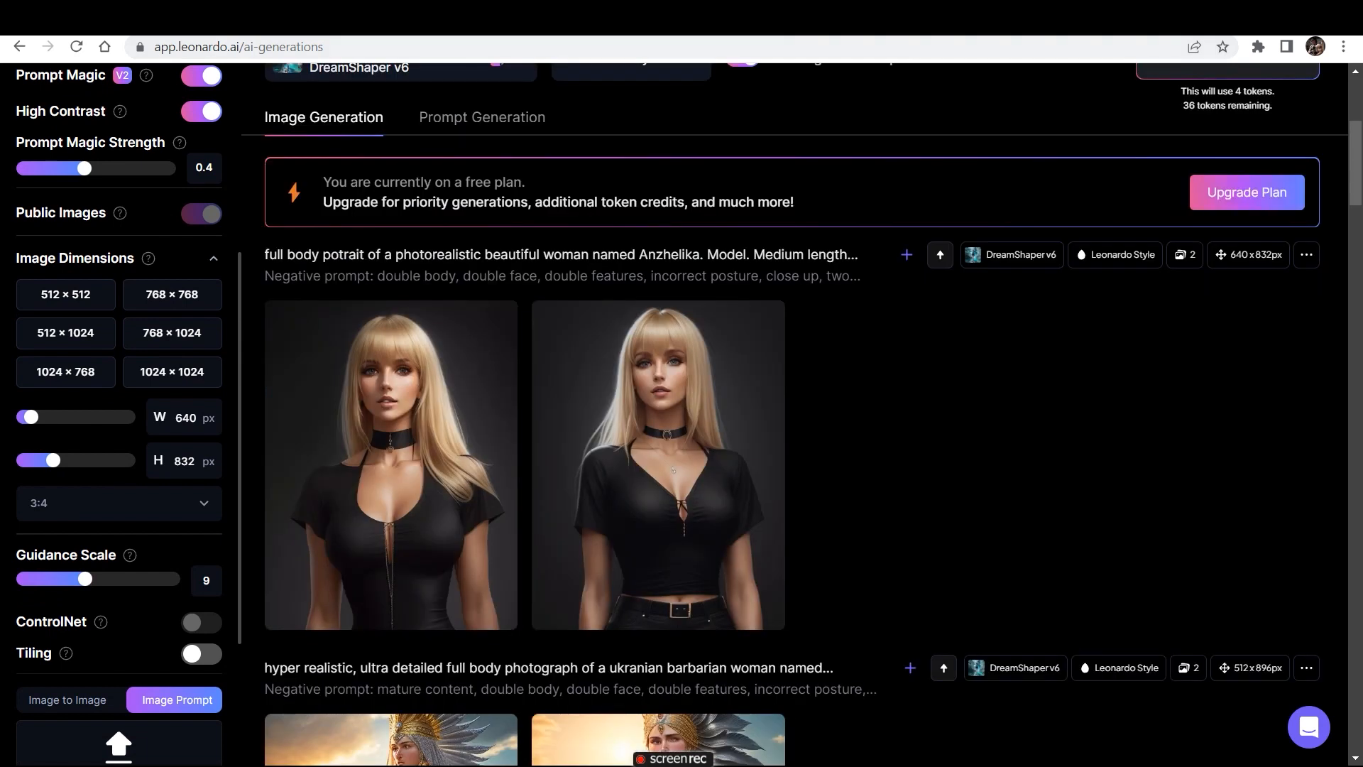
mouse_move(681, 526)
- Reword the prompt to a "full body shot" of Anzhelika "standing in the streets of europe", without "Slim body", and generate the images
drag(1355, 163, 1355, 120)
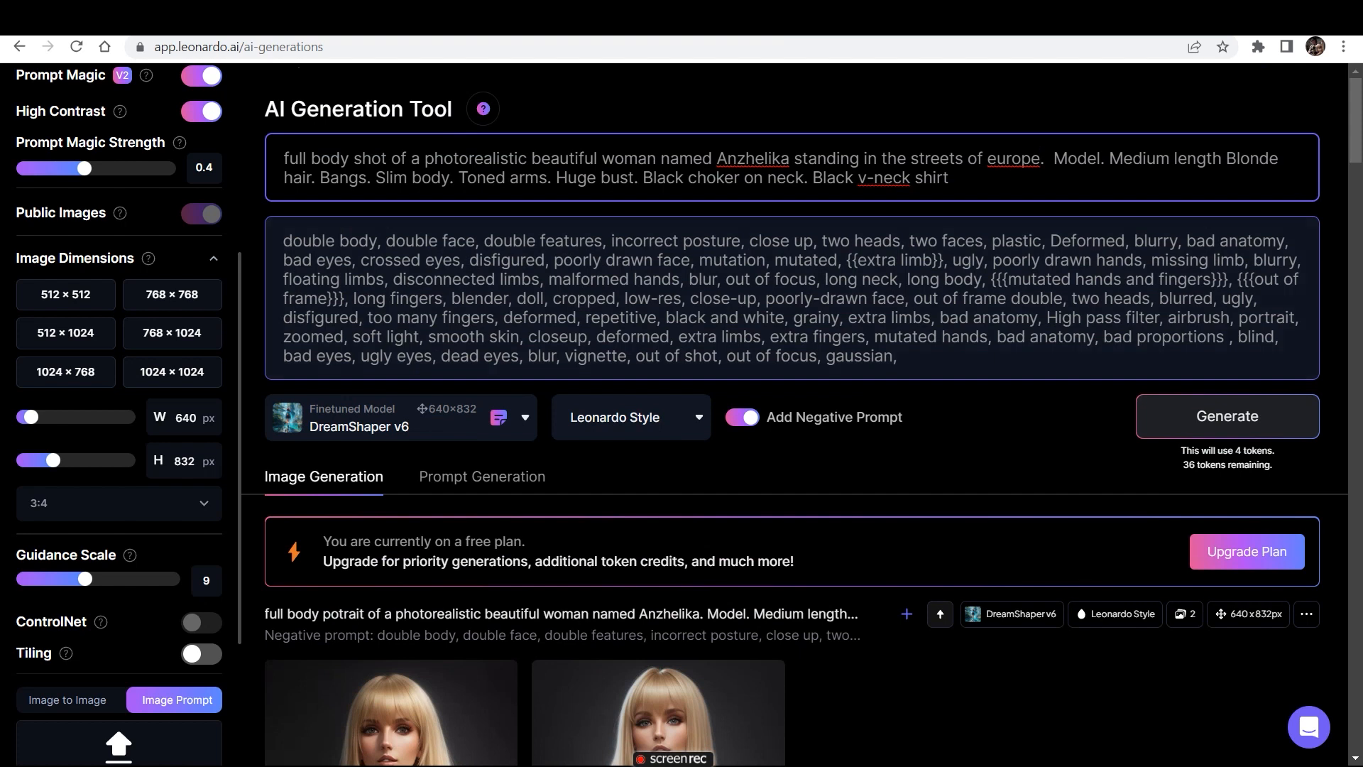
click(1228, 417)
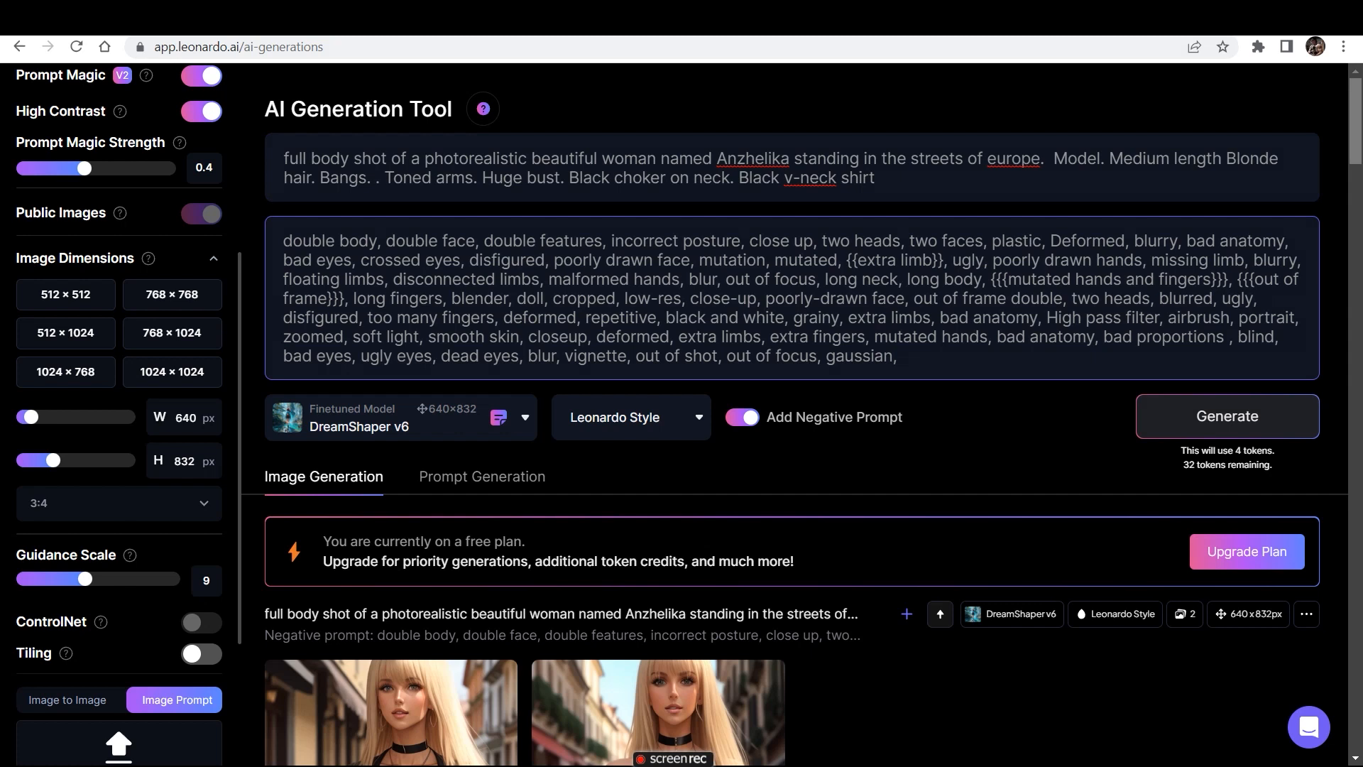
scroll(802, 419, down, 5)
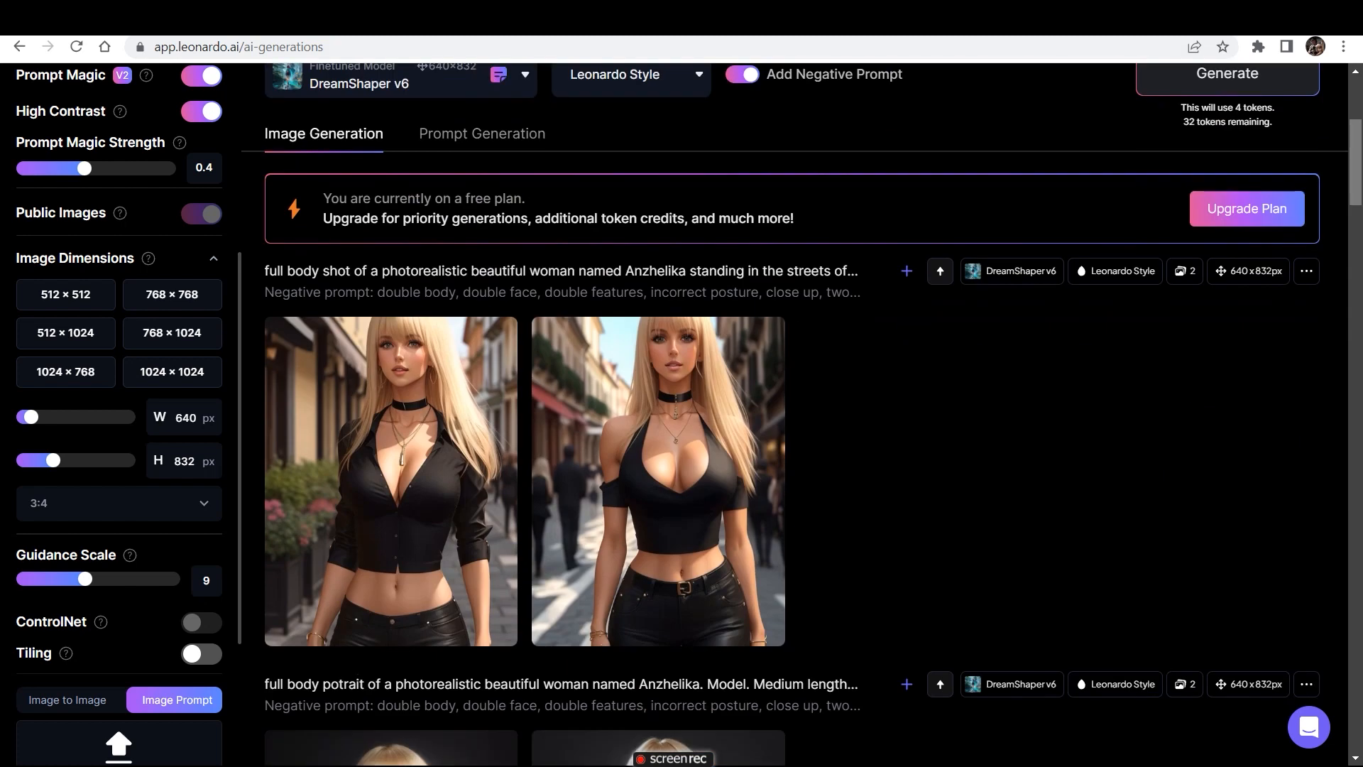
scroll(119, 411, up, 4)
scroll(119, 411, down, 7)
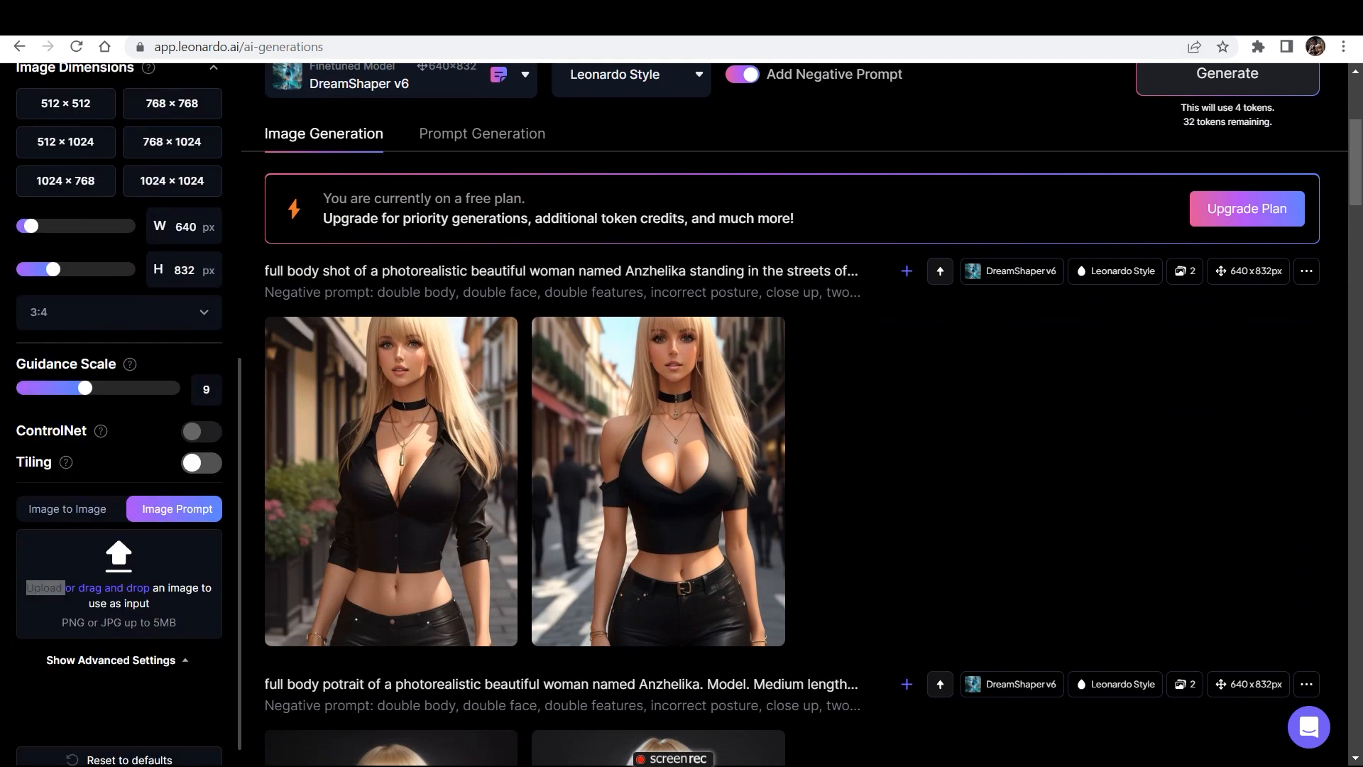
- Upload the "Default_very_complex_hypermaximalist..." image of the woman in a white shirt from Downloads as the image prompt
click(50, 587)
scroll(403, 397, down, 3)
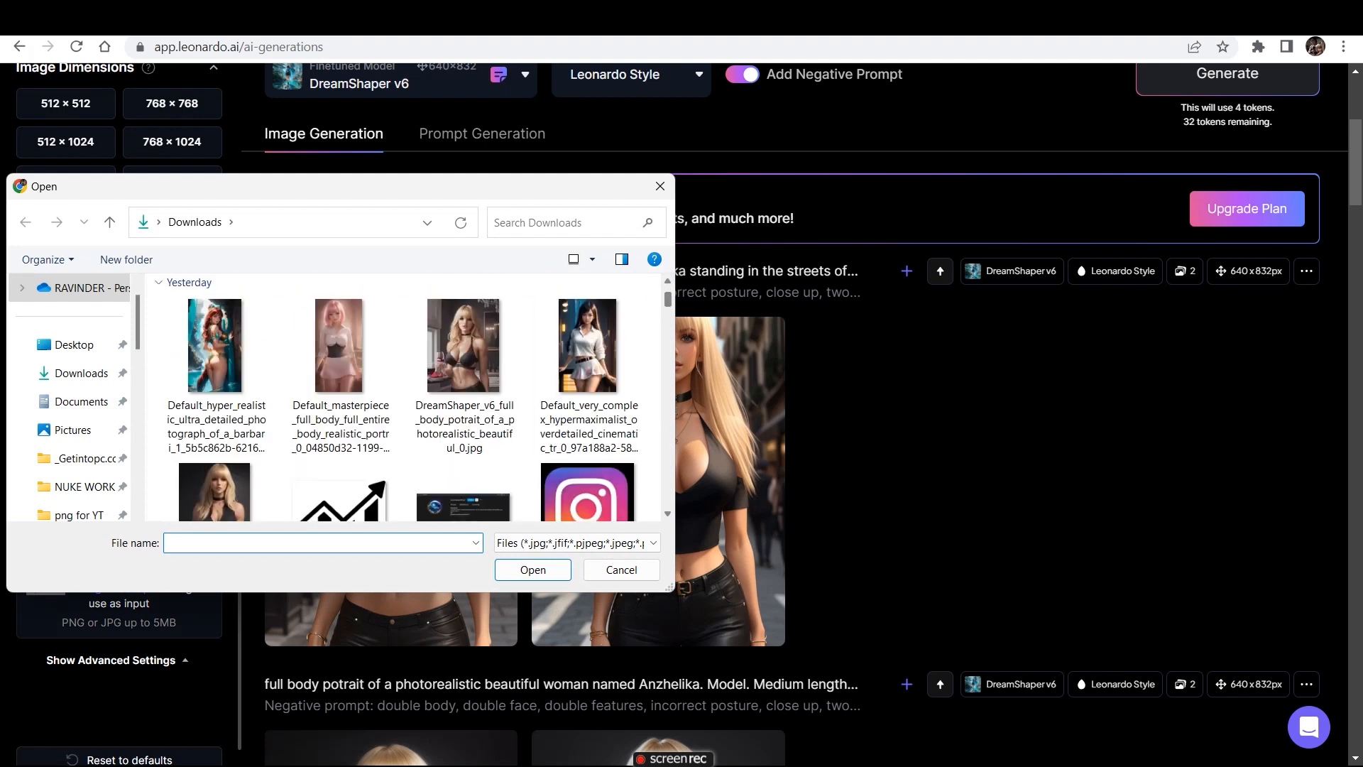
double_click(588, 346)
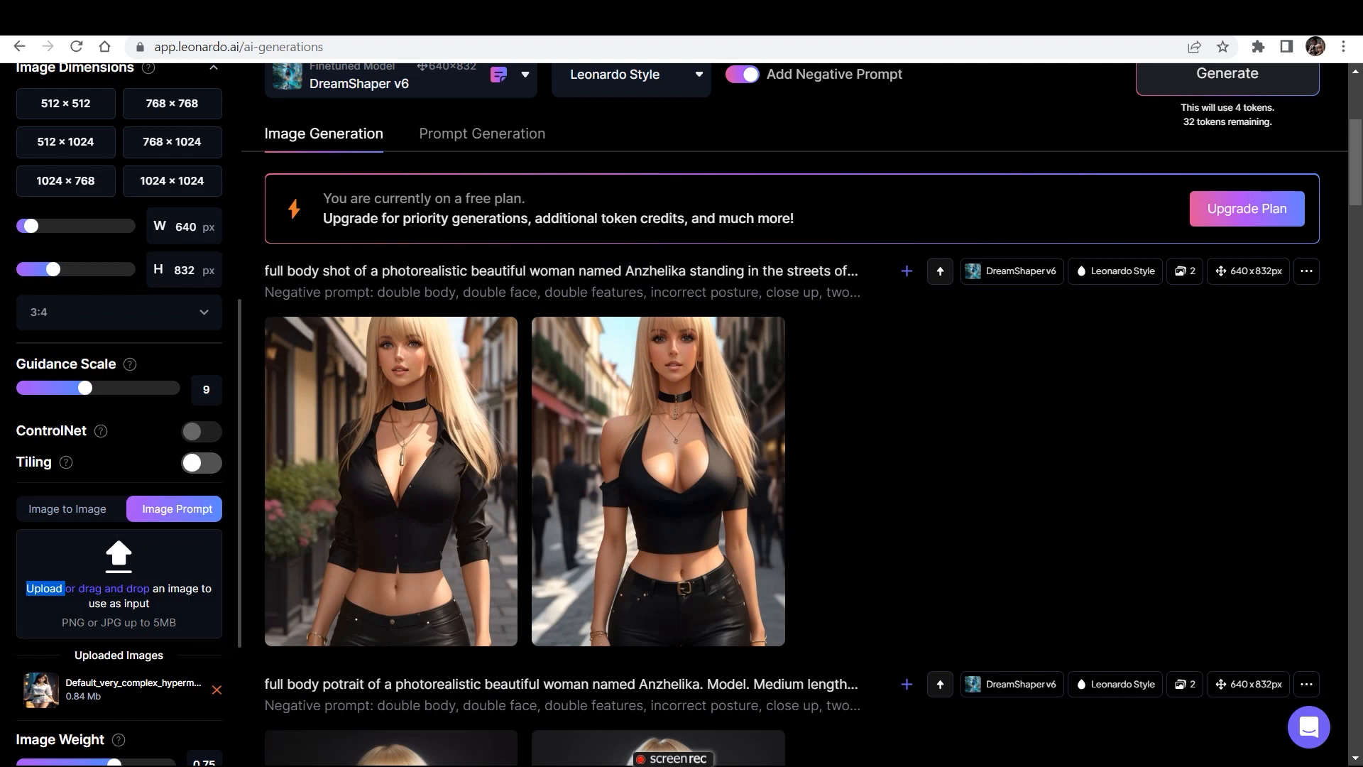
scroll(119, 412, down, 1)
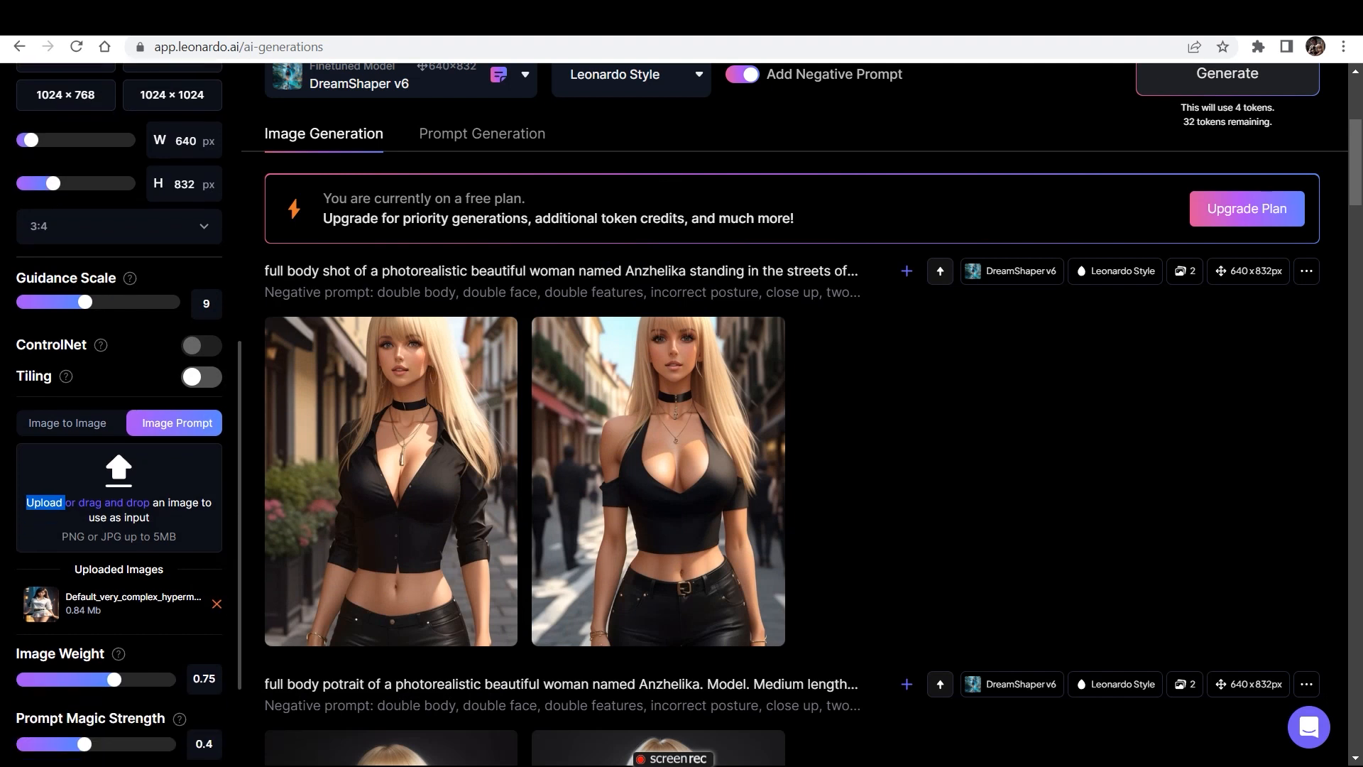
- Raise the image weight slightly, set the guidance scale to 15, and generate the street images with the uploaded reference
drag(117, 679, 127, 679)
scroll(119, 412, up, 3)
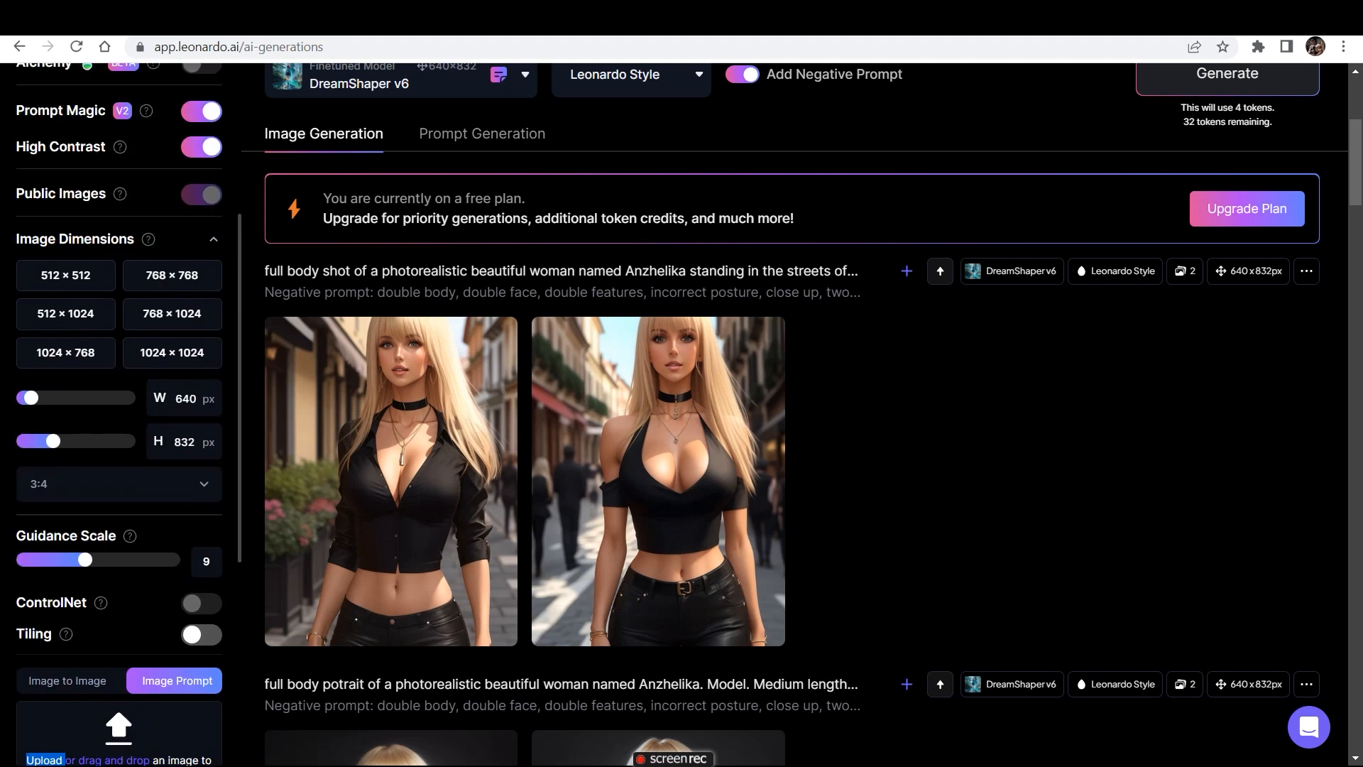
drag(85, 554, 137, 554)
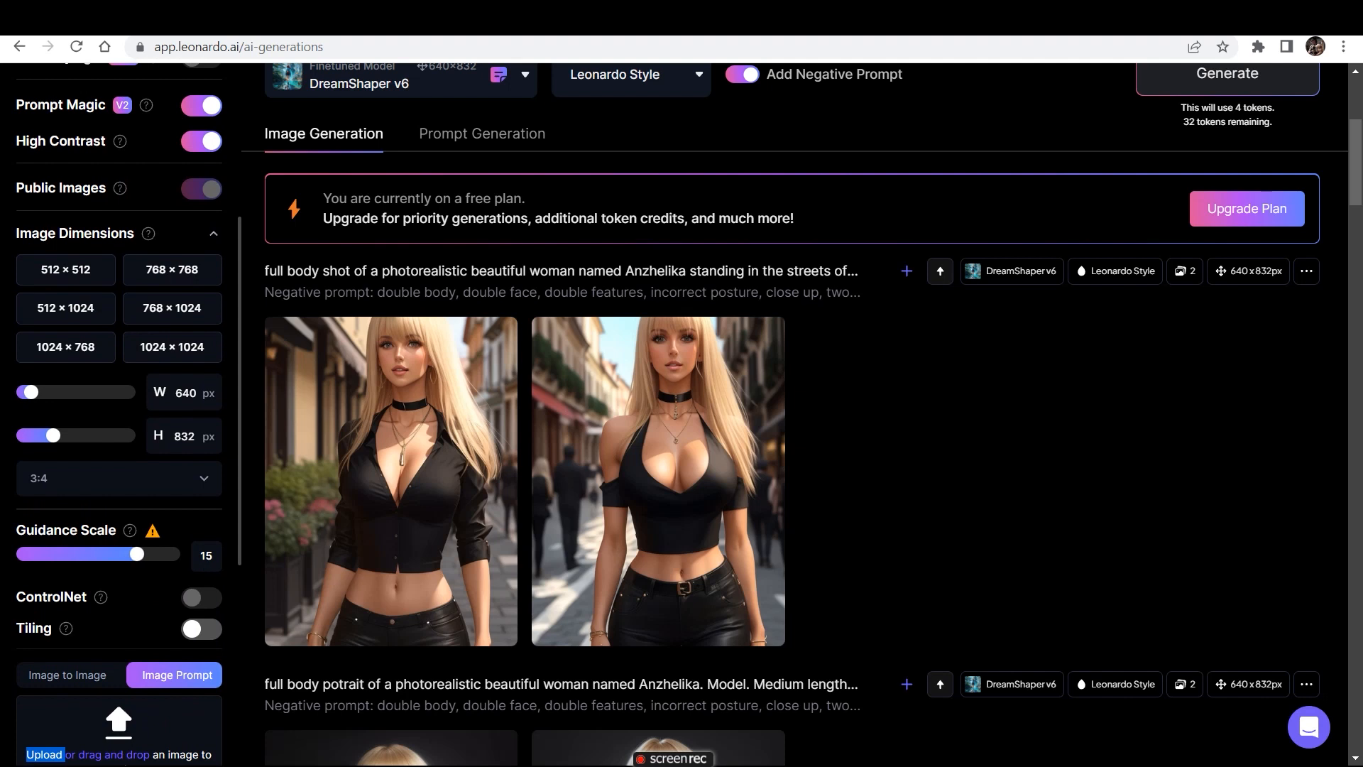
scroll(119, 412, up, 5)
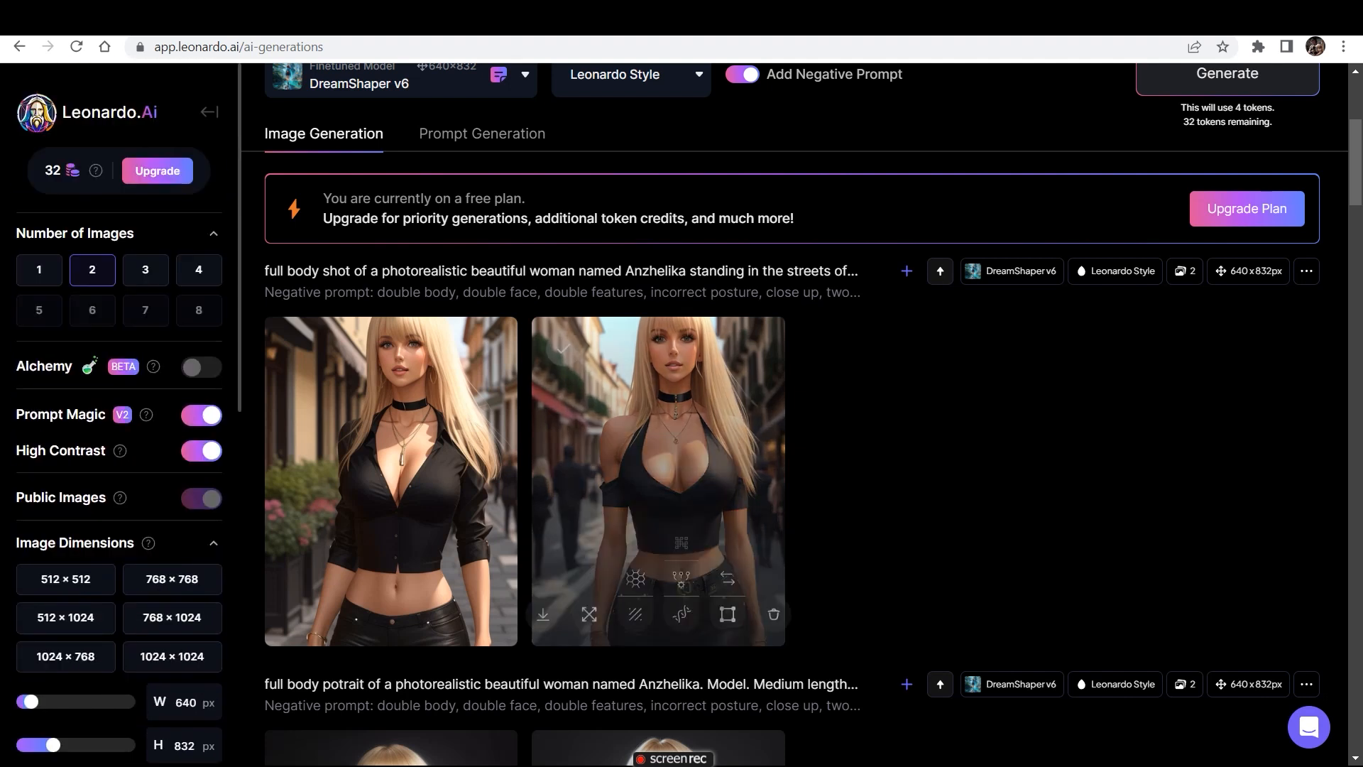
scroll(802, 411, up, 4)
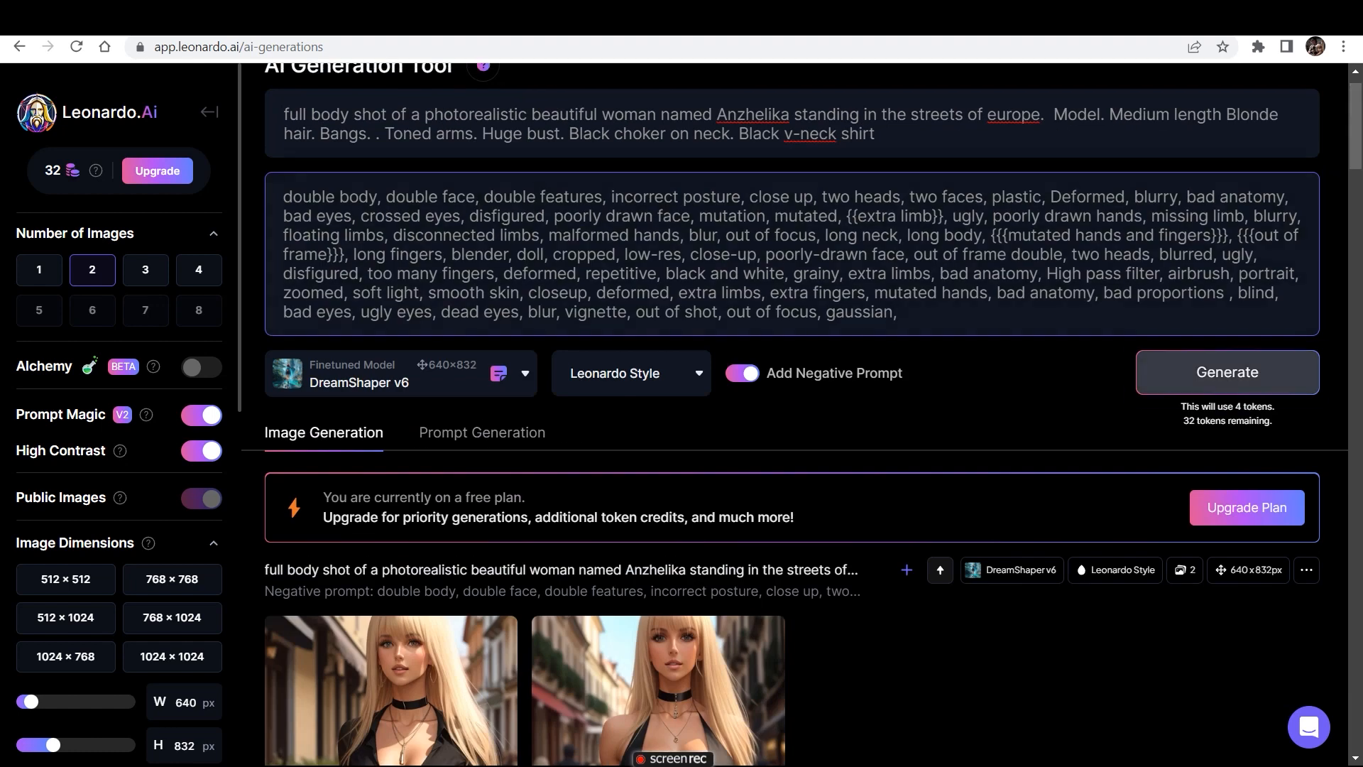
click(1228, 372)
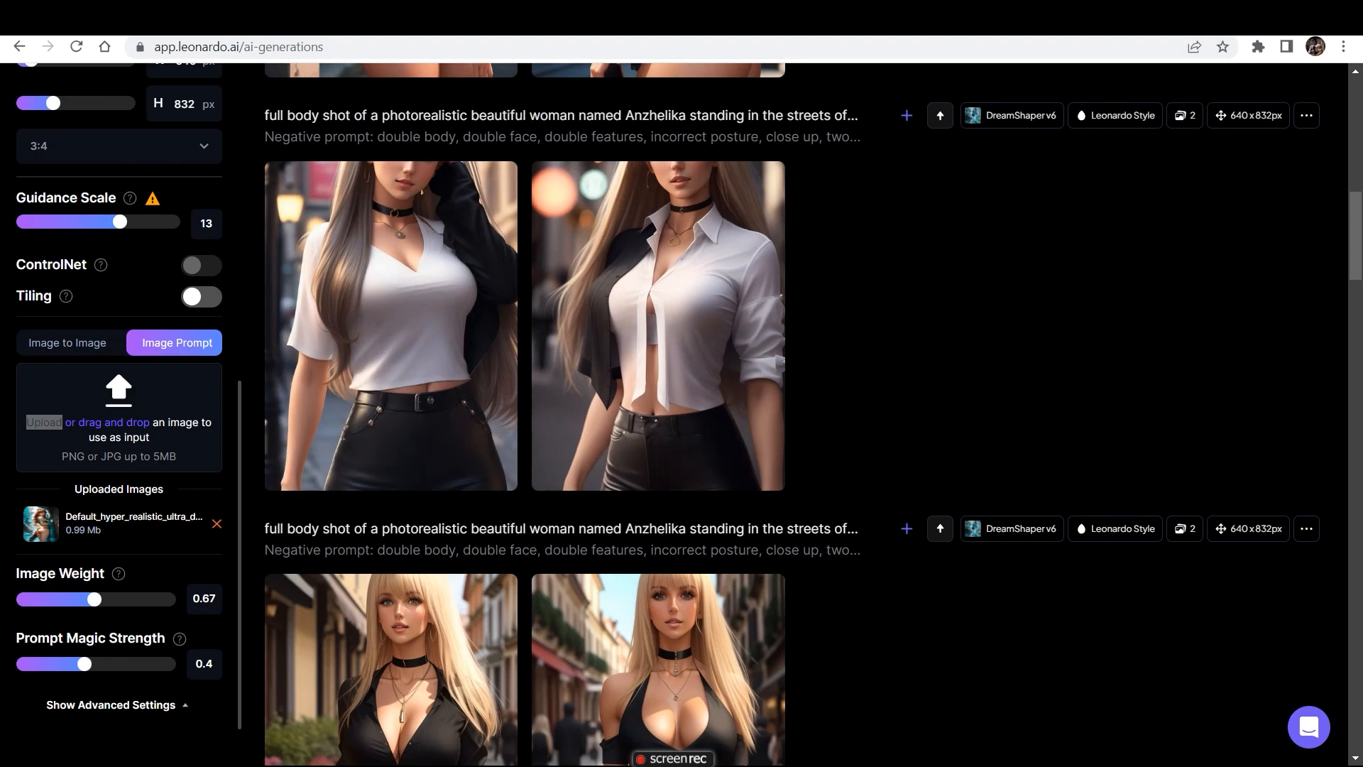
- Look through the reference images in Downloads from the image prompt upload and leave without adding another one
click(43, 422)
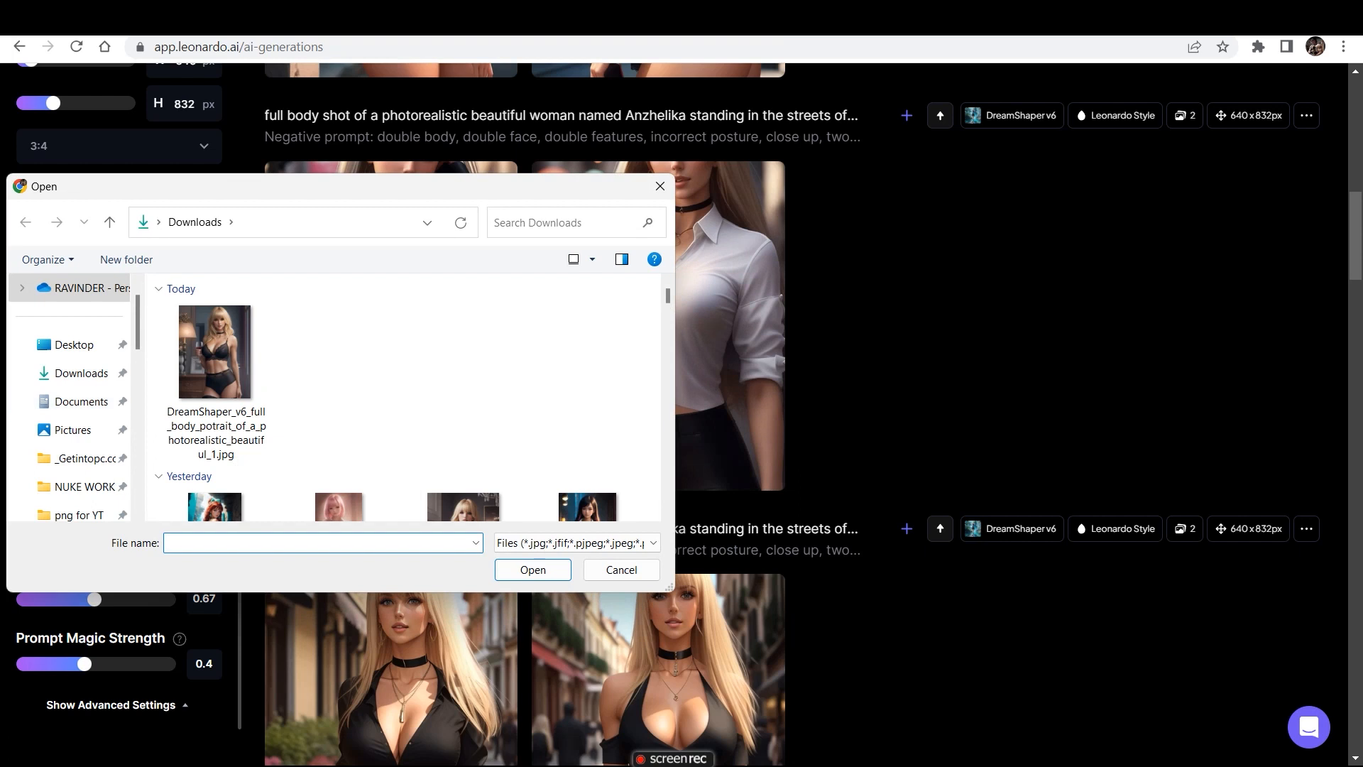
scroll(403, 398, down, 4)
scroll(403, 398, up, 4)
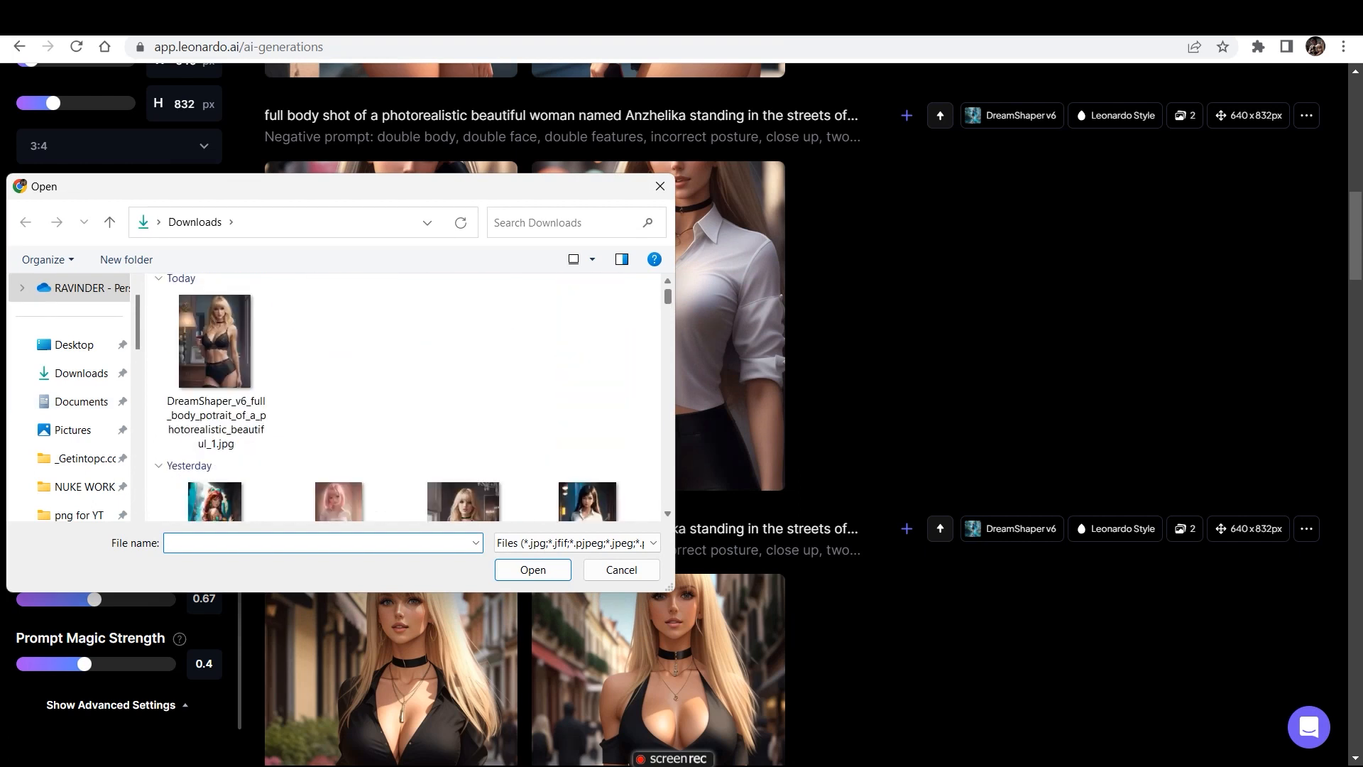
scroll(403, 397, down, 2)
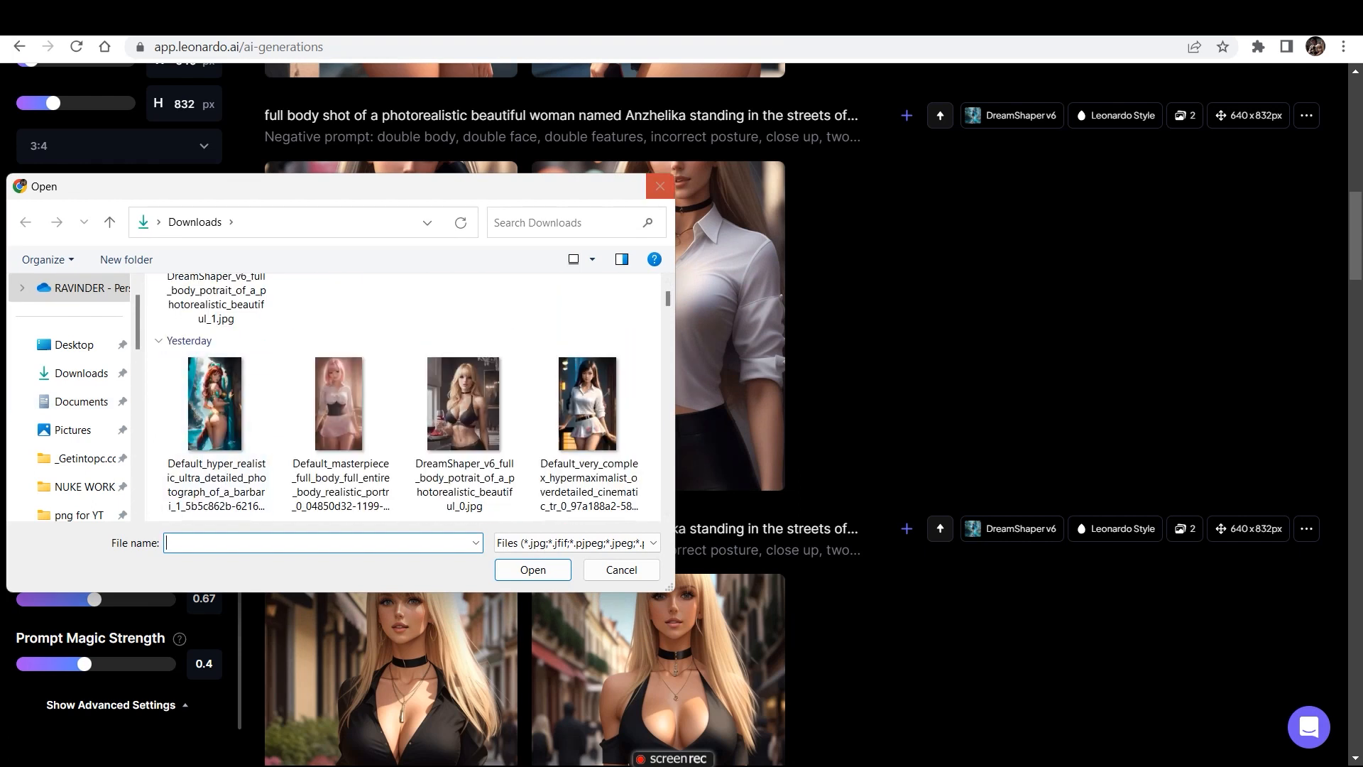
double_click(215, 403)
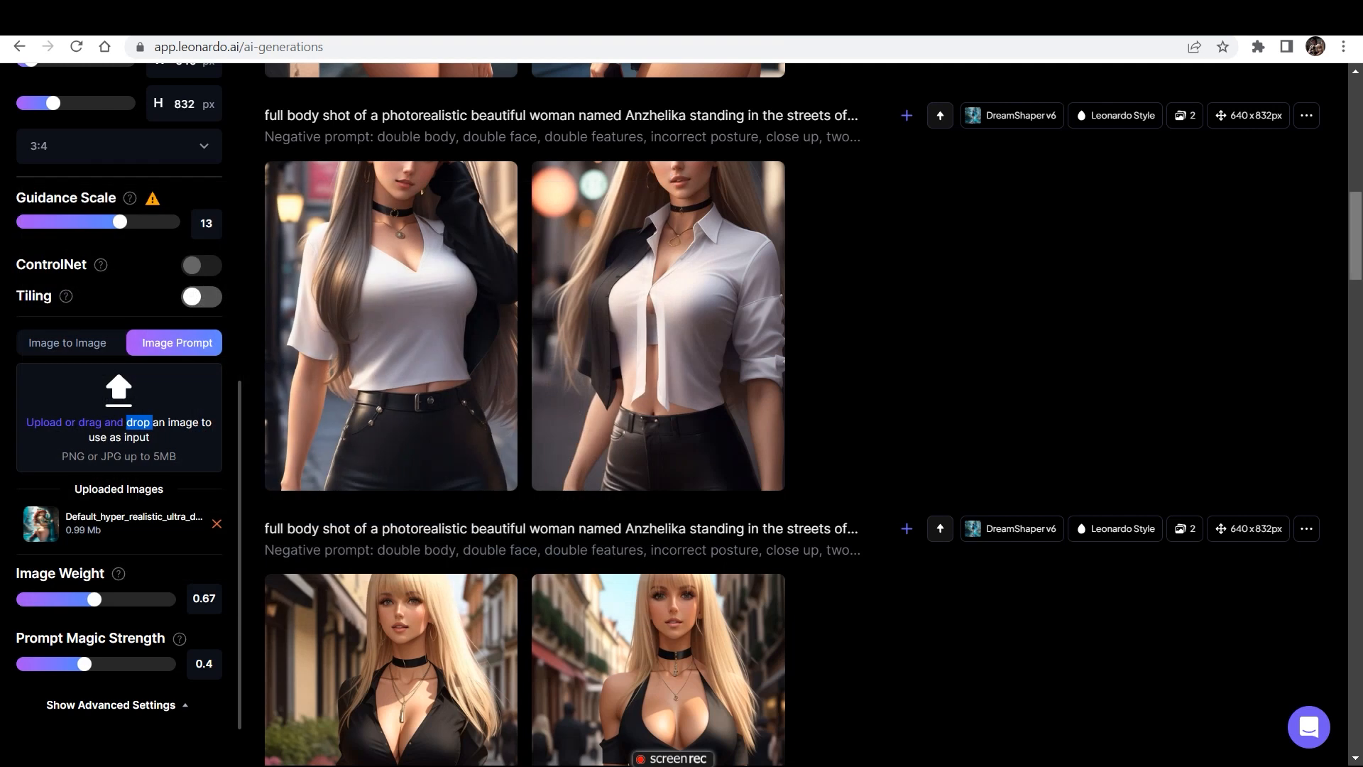
- Compare the images guided by the "Default_hyper_realistic..." reference with the previous street sets and review their generation settings
drag(1355, 236, 1356, 235)
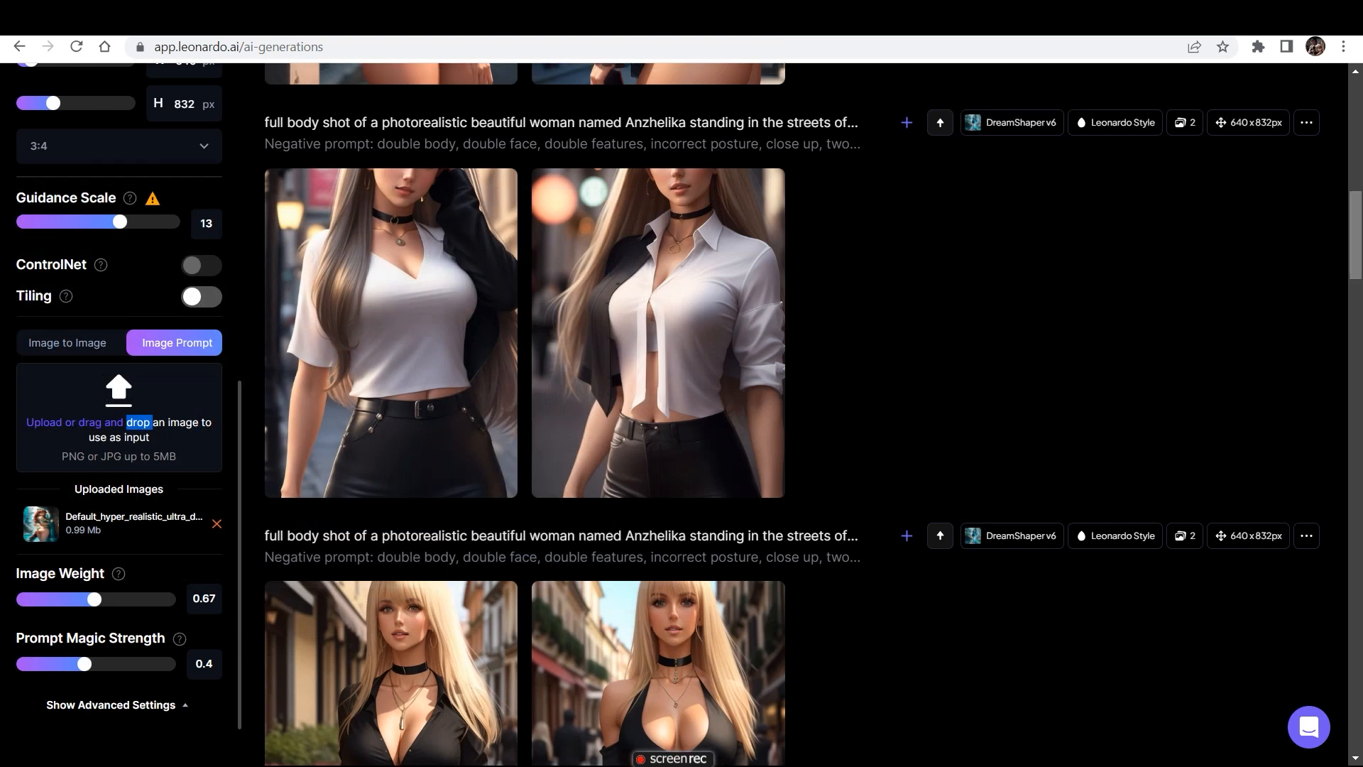
scroll(118, 398, down, 1)
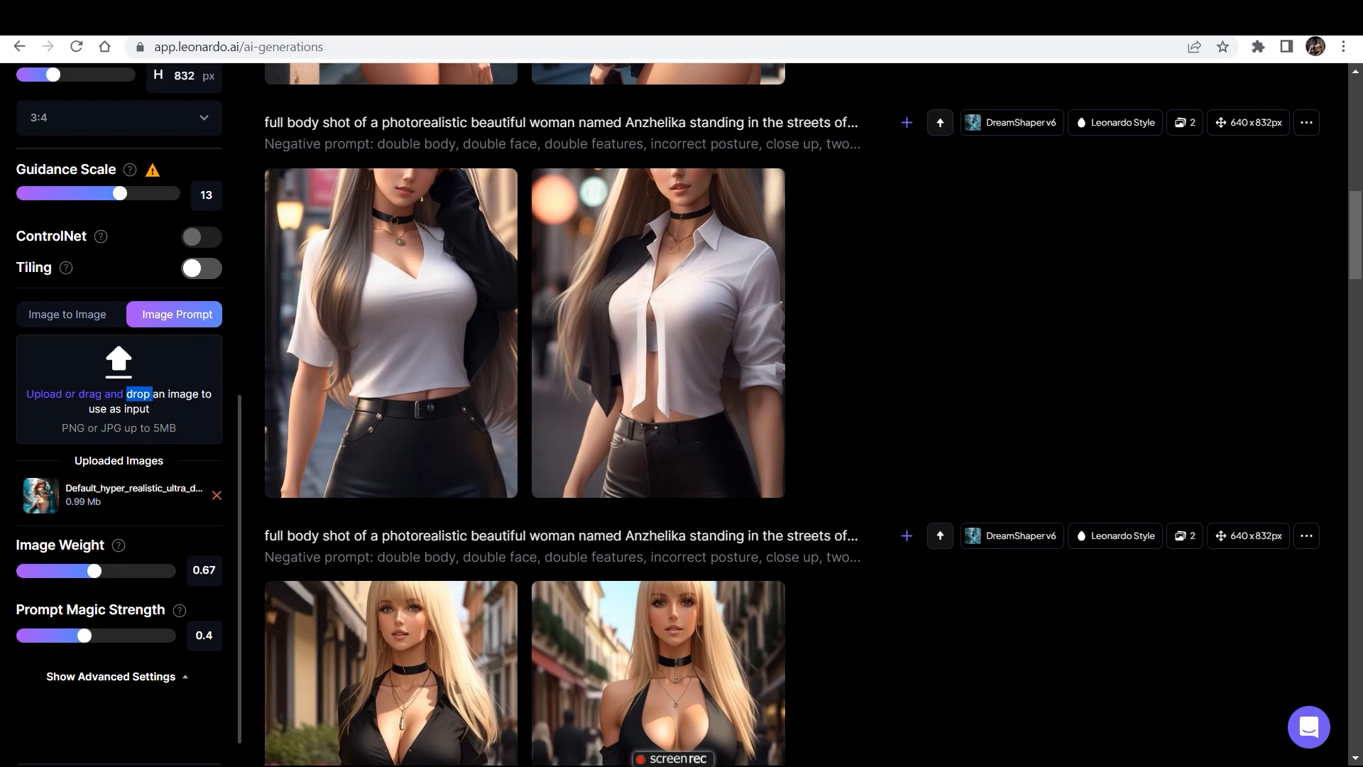
scroll(119, 397, up, 3)
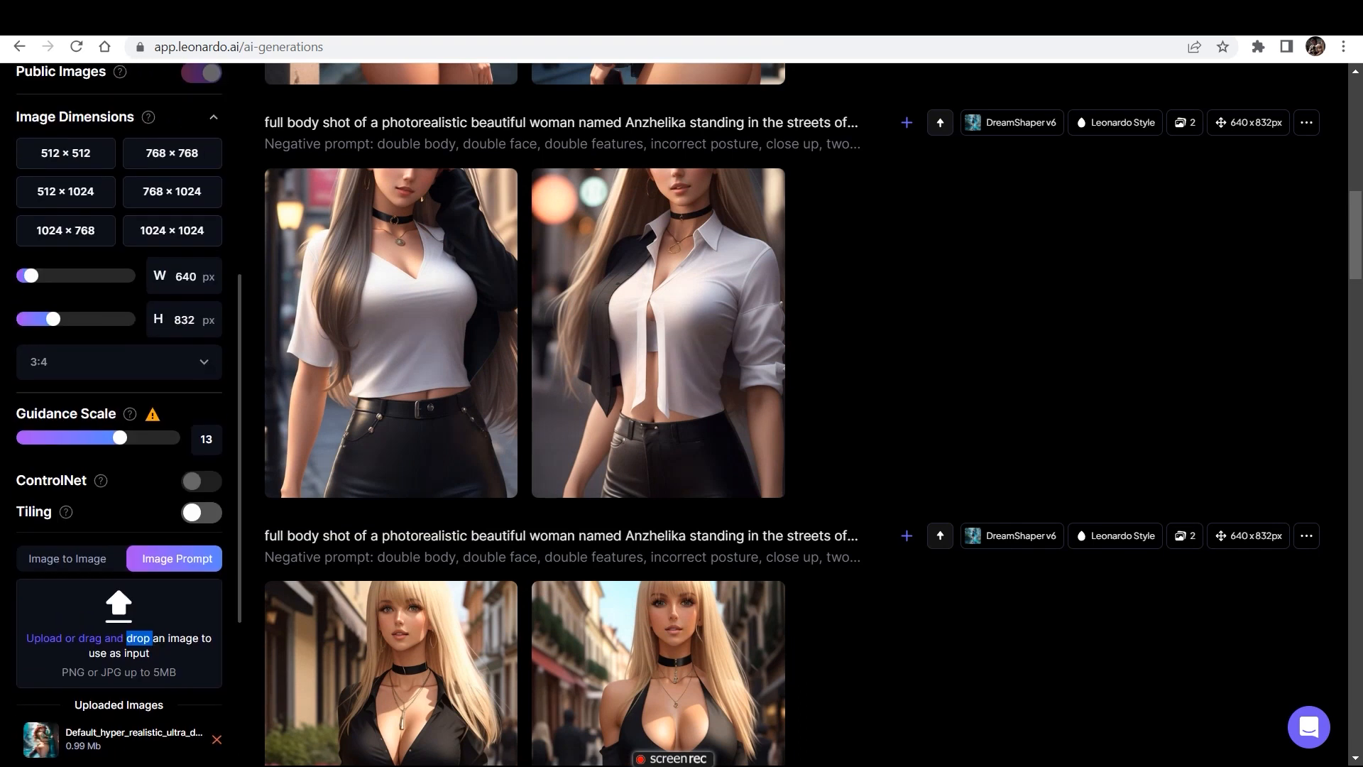
drag(1356, 235, 1355, 183)
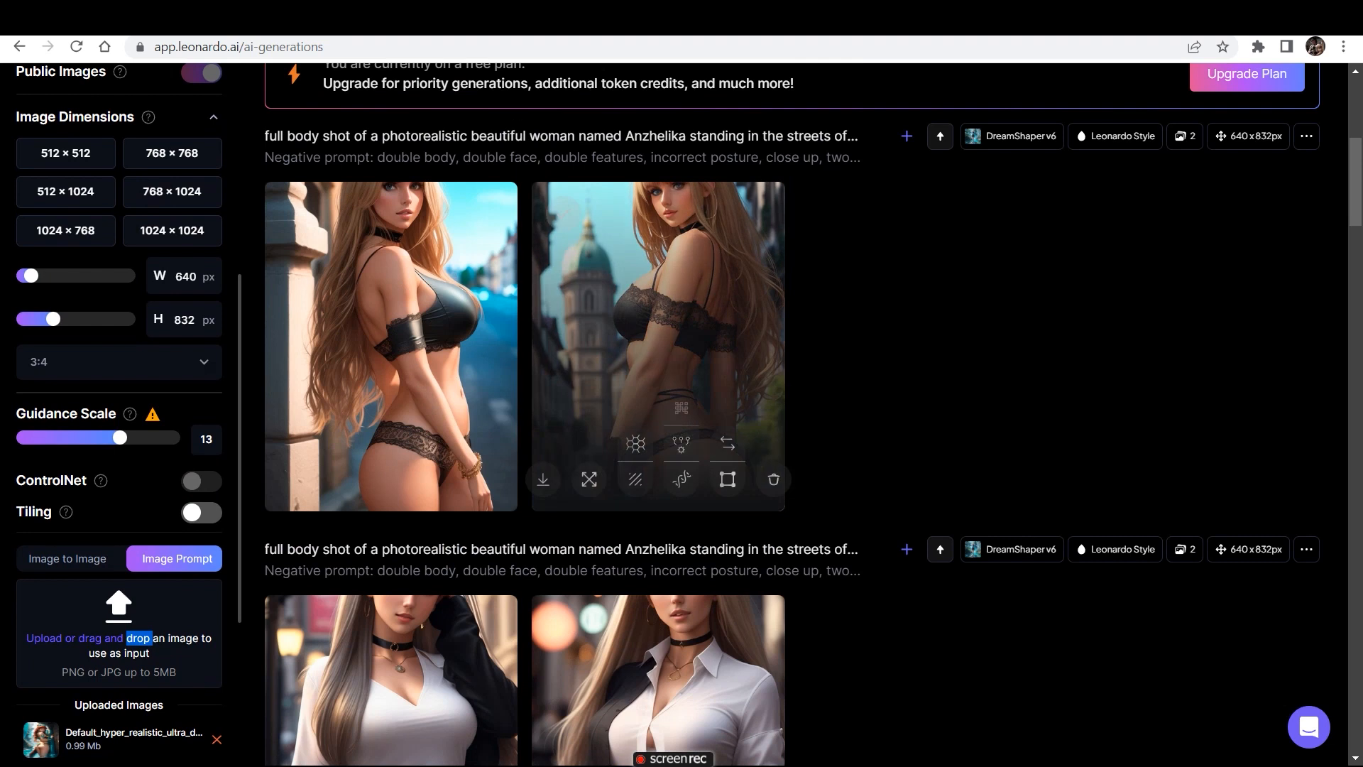
mouse_move(1356, 182)
mouse_down()
mouse_move(1356, 290)
mouse_move(1355, 177)
mouse_move(1355, 210)
mouse_move(1355, 194)
mouse_up()
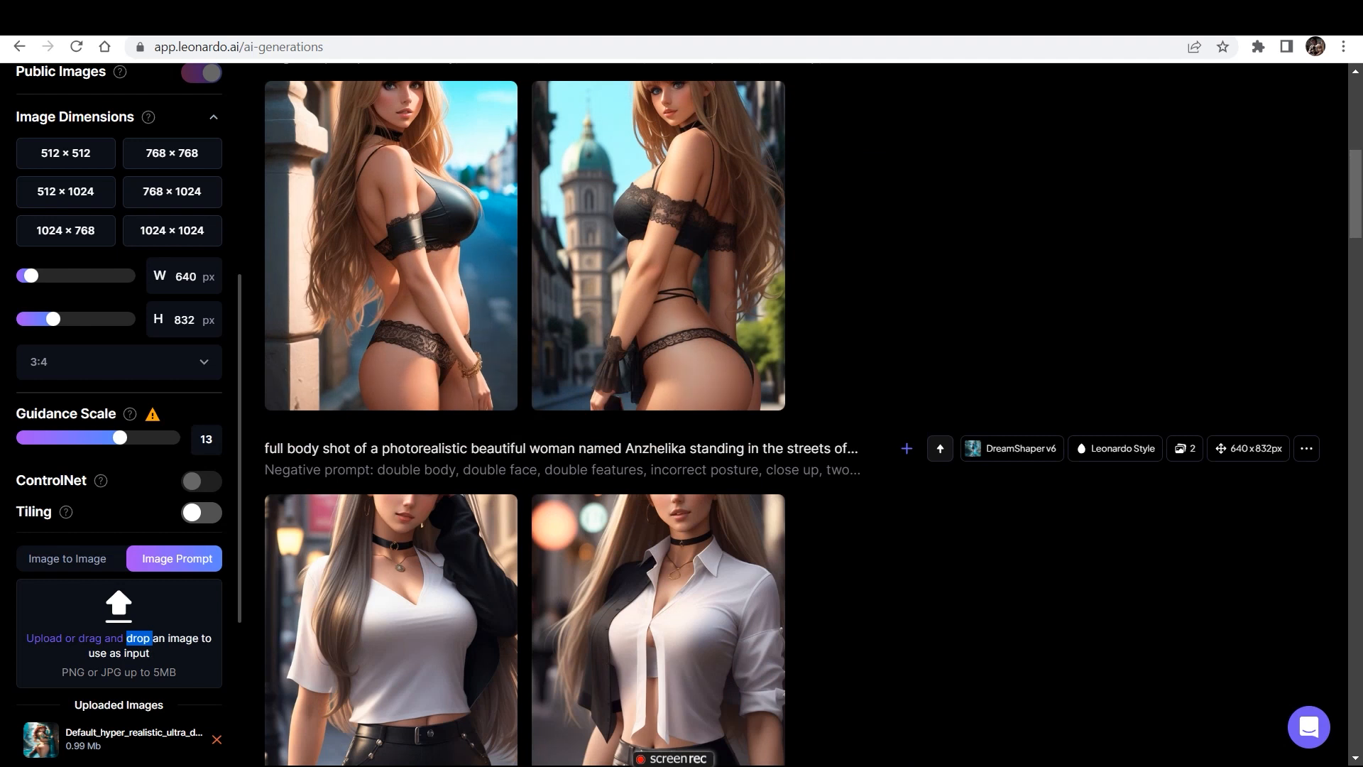
scroll(118, 415, up, 2)
scroll(119, 416, down, 4)
scroll(118, 460, down, 1)
scroll(118, 460, up, 2)
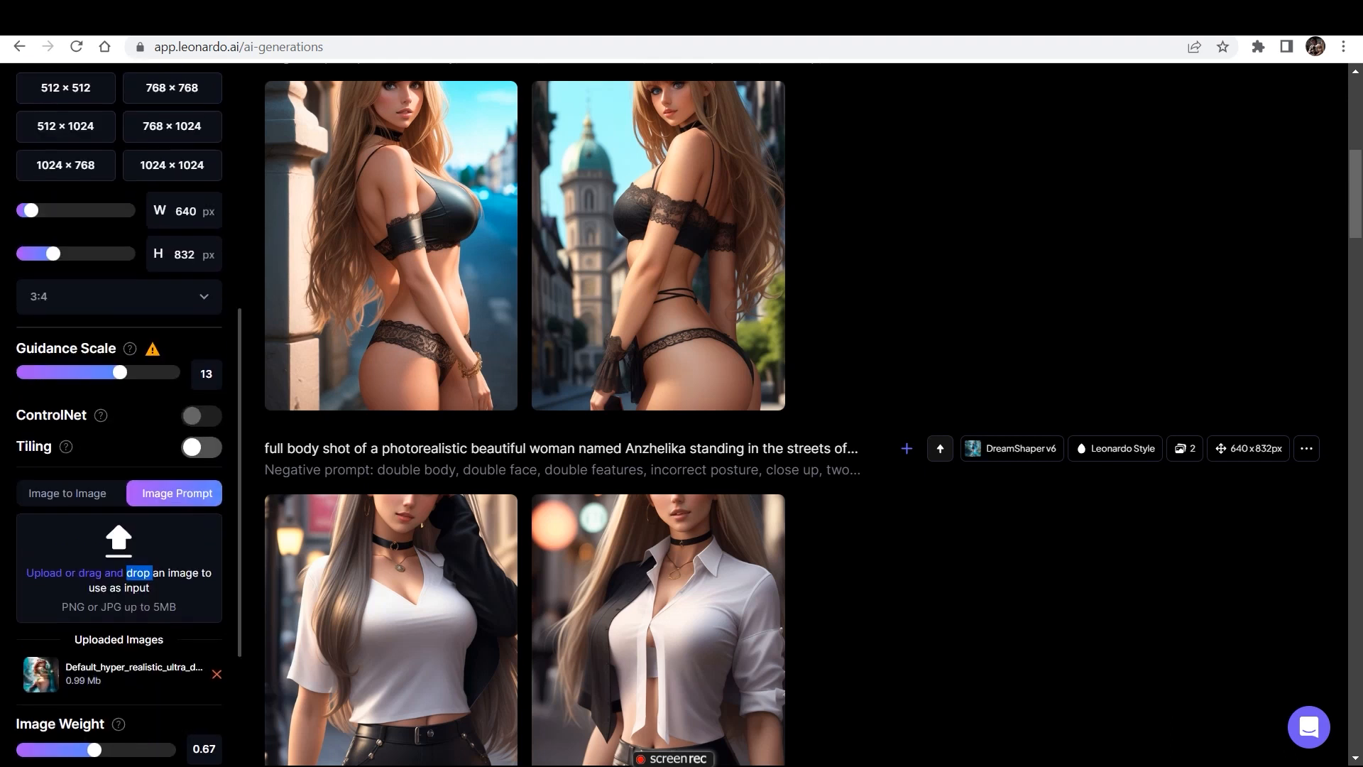
scroll(118, 409, up, 2)
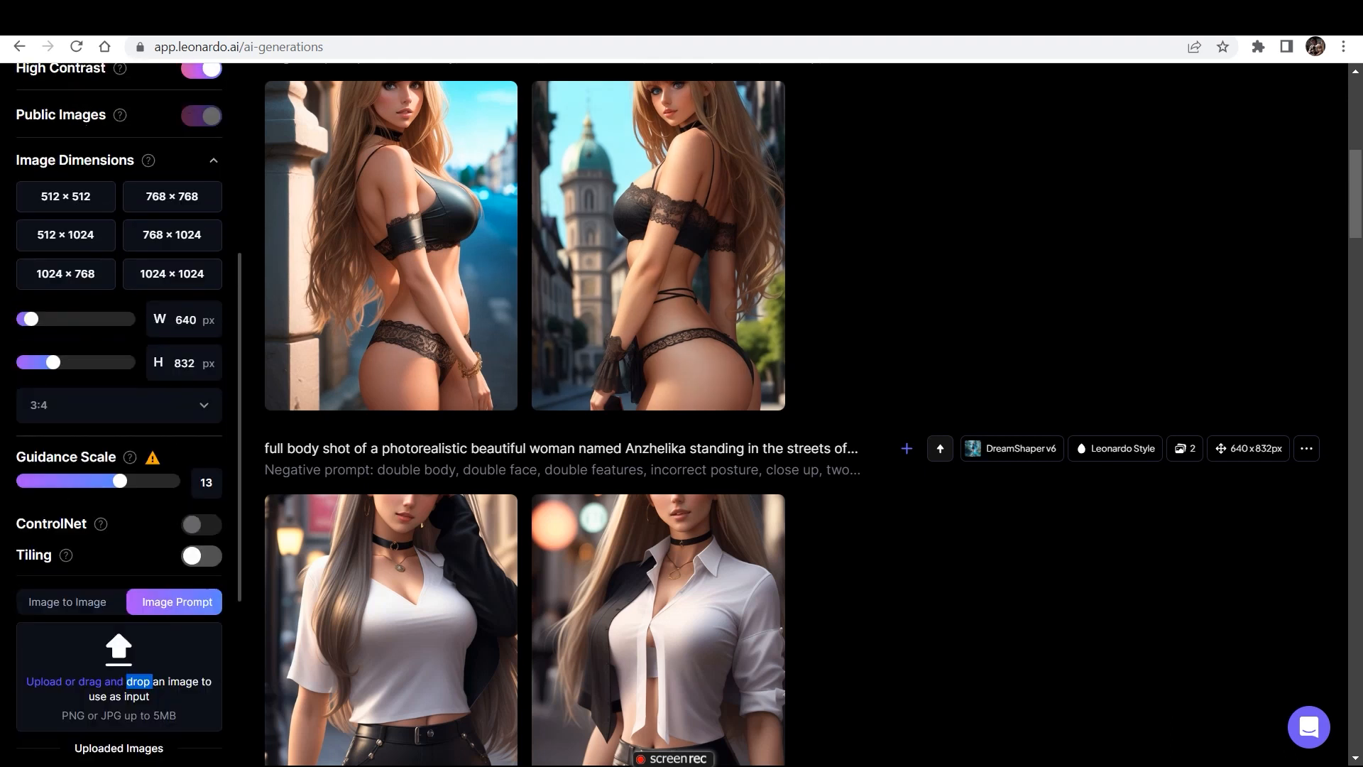
scroll(814, 414, up, 2)
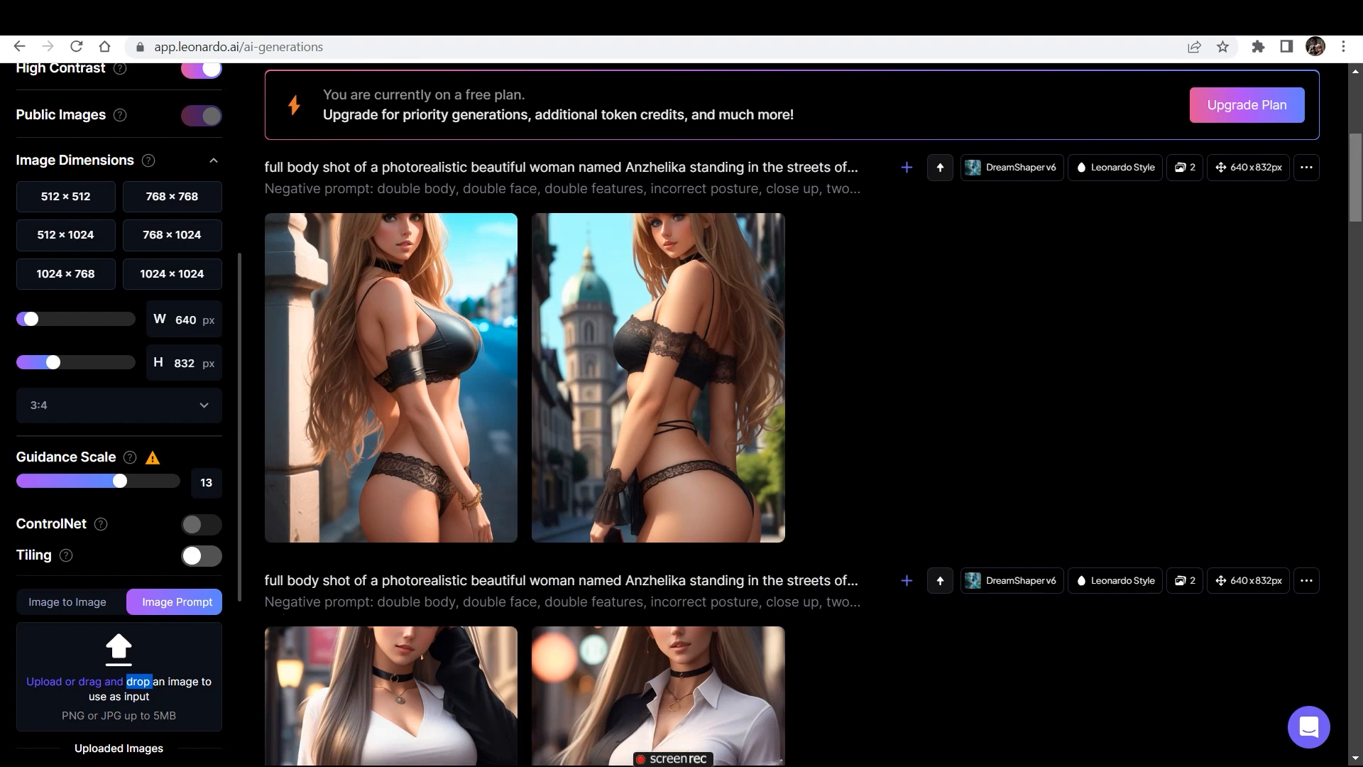
- Replace the image prompt with the "Default_masterpiece_full_body..." image of the pink-haired woman from Downloads
scroll(118, 426, down, 5)
scroll(119, 426, down, 1)
double_click(45, 349)
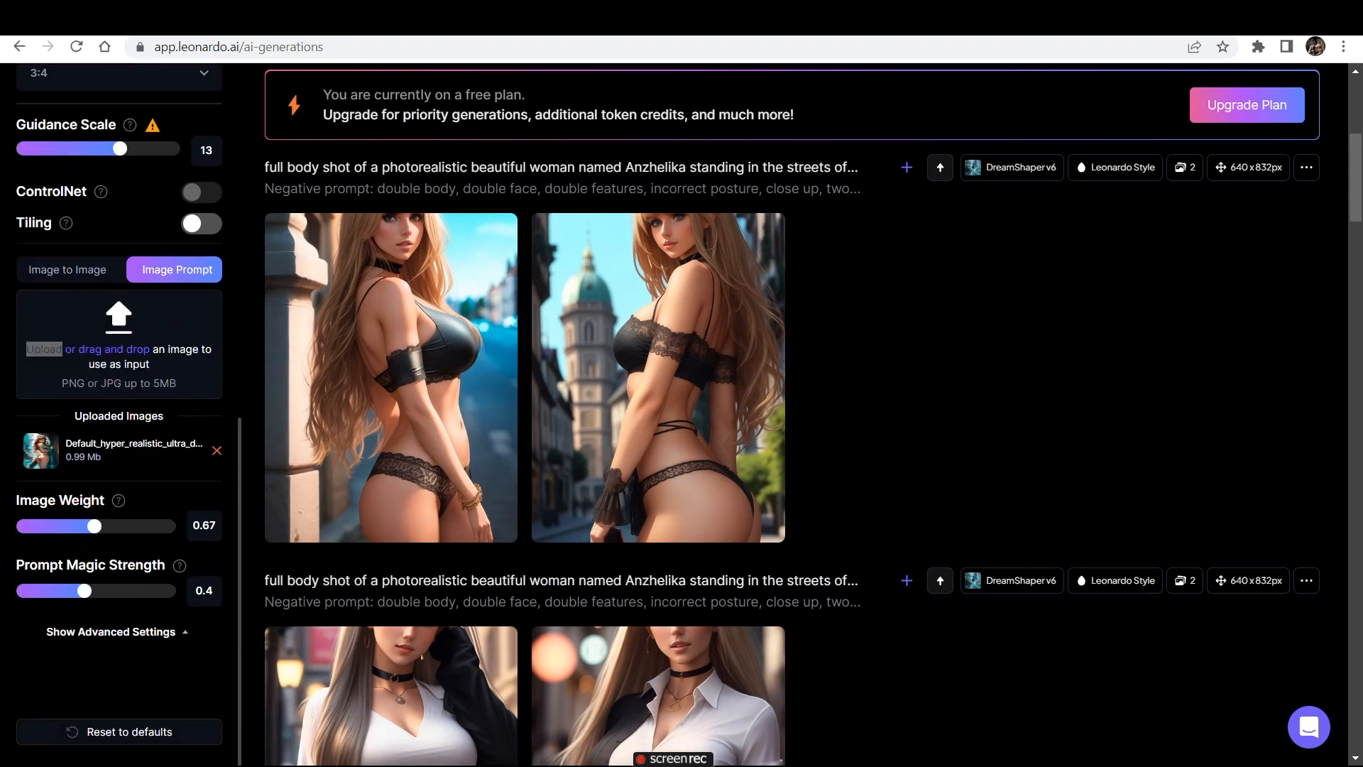
scroll(405, 397, down, 5)
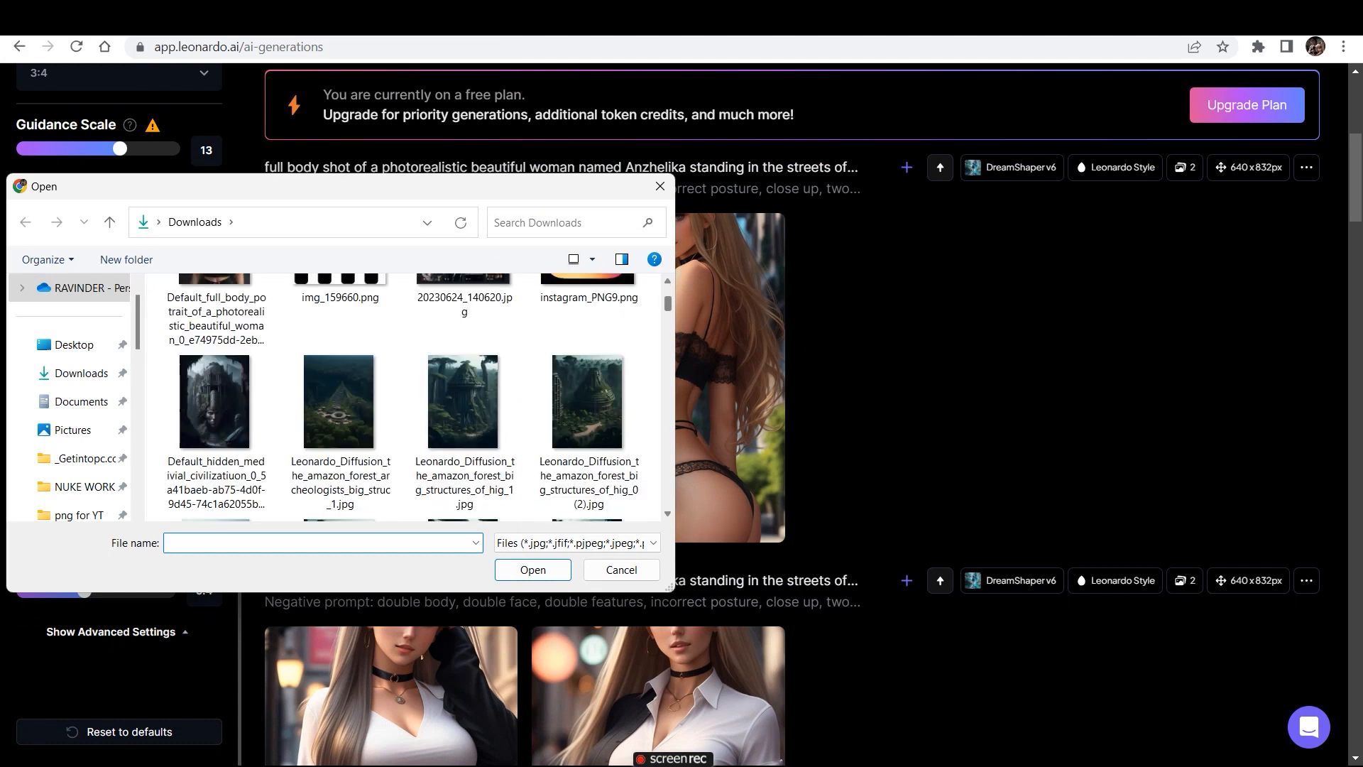
scroll(341, 370, up, 5)
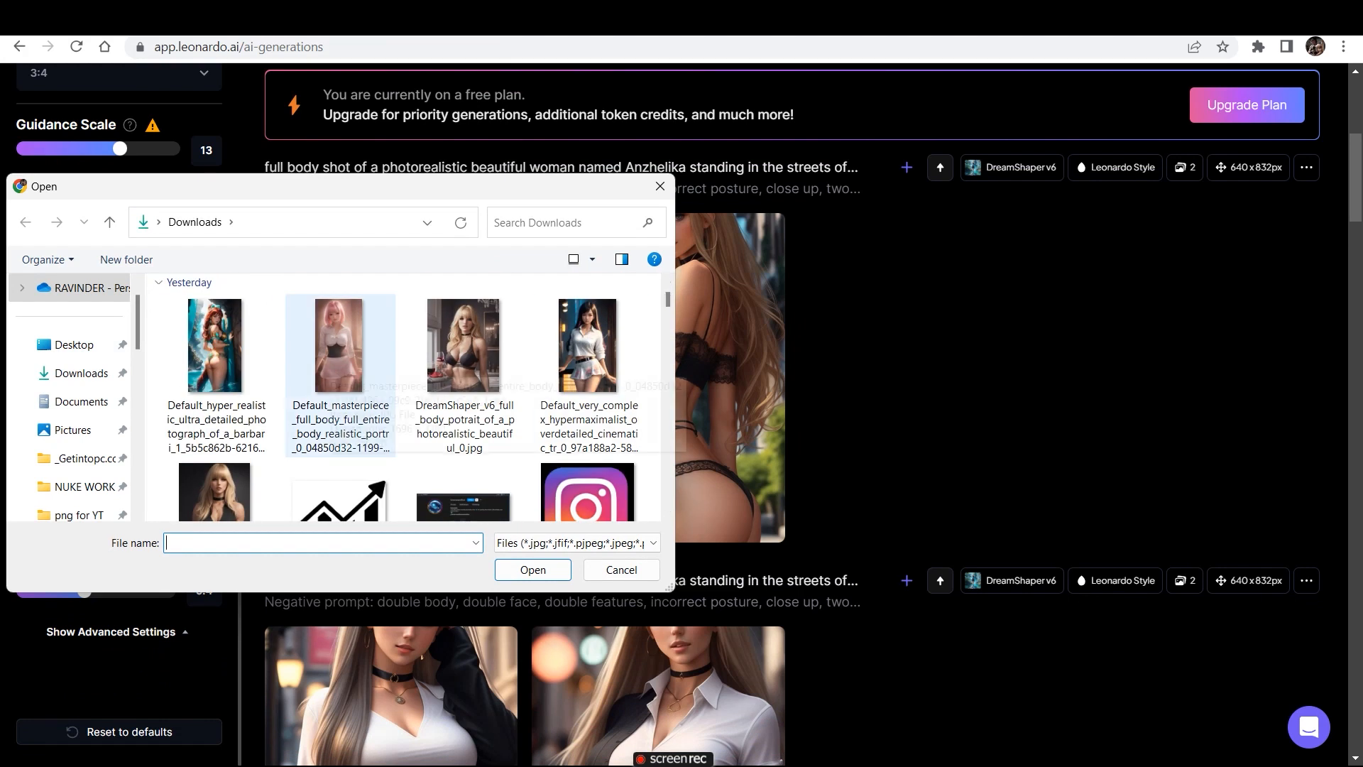
double_click(337, 355)
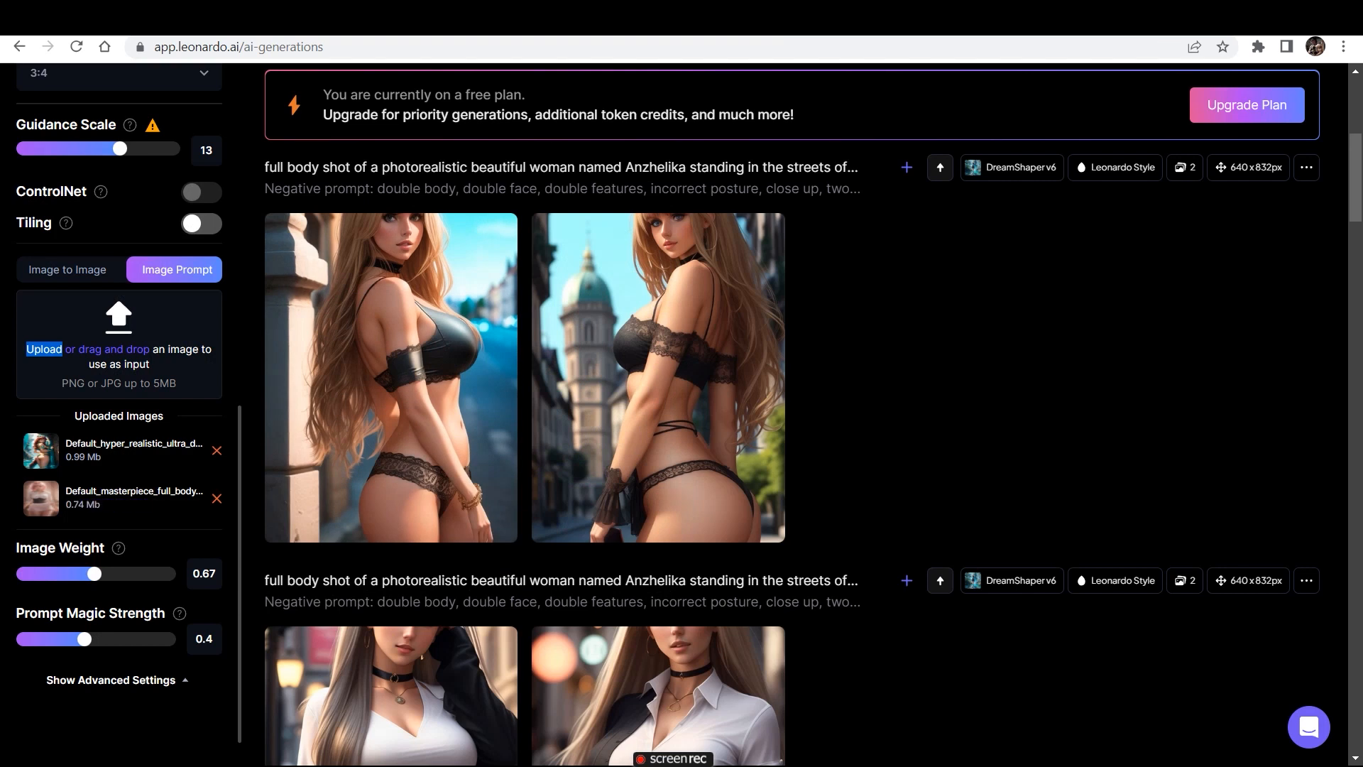
click(217, 451)
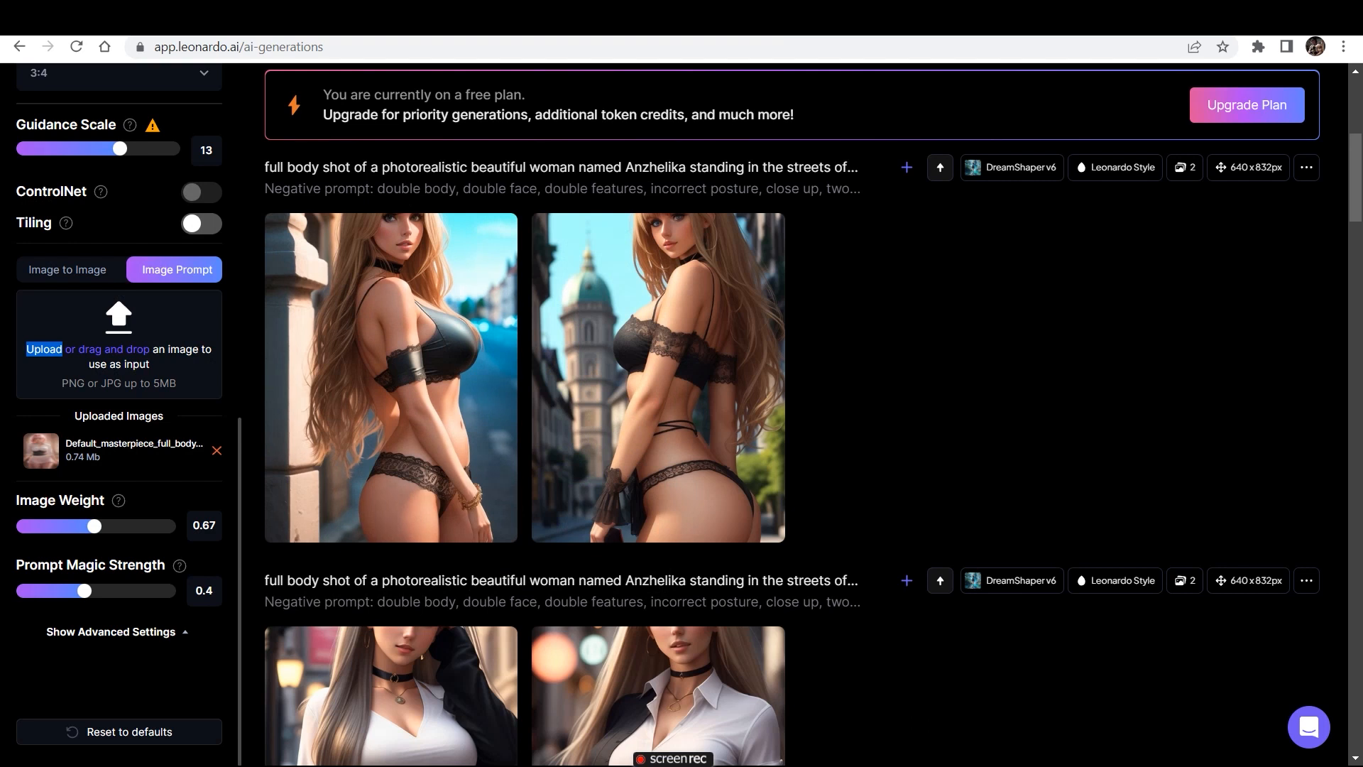
- Generate the Anzhelika street images with the pink-haired reference and compare them with the previous set
drag(1356, 177, 1355, 144)
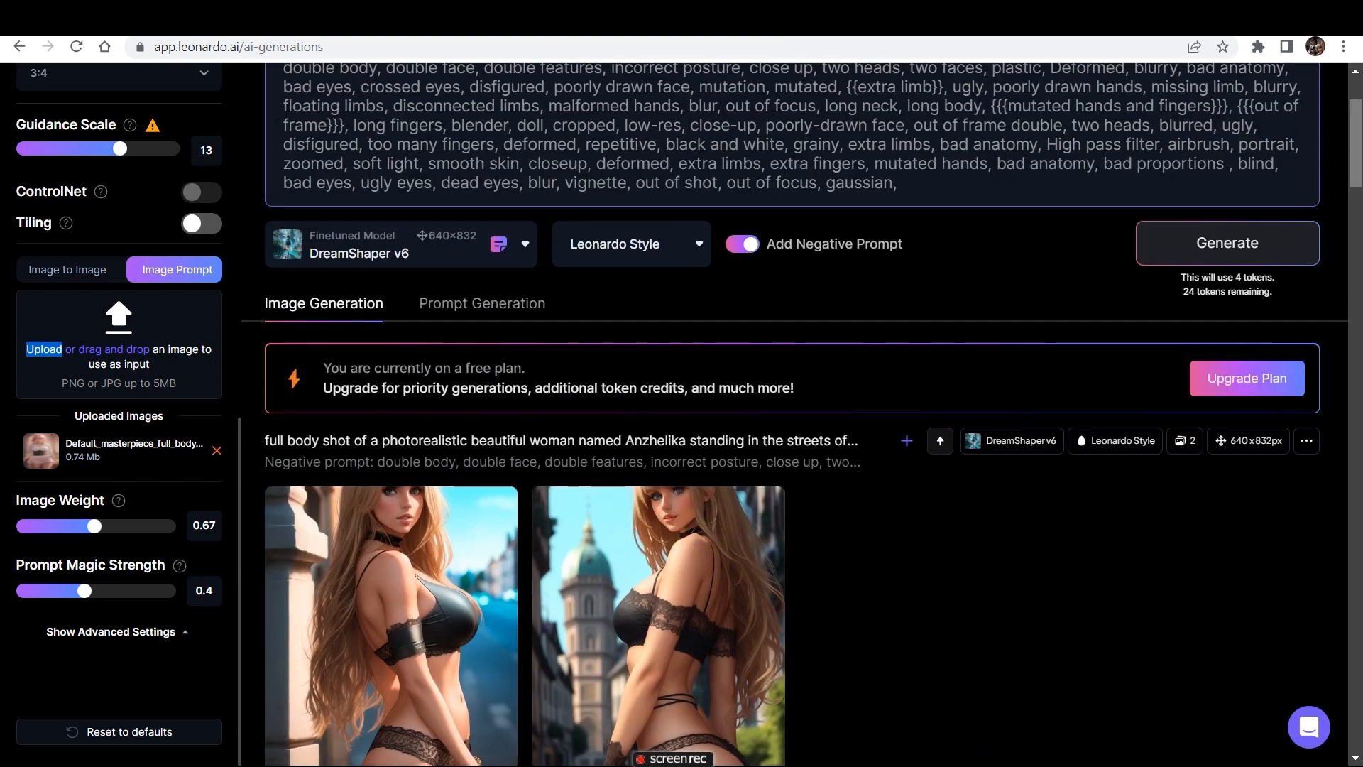
click(1227, 243)
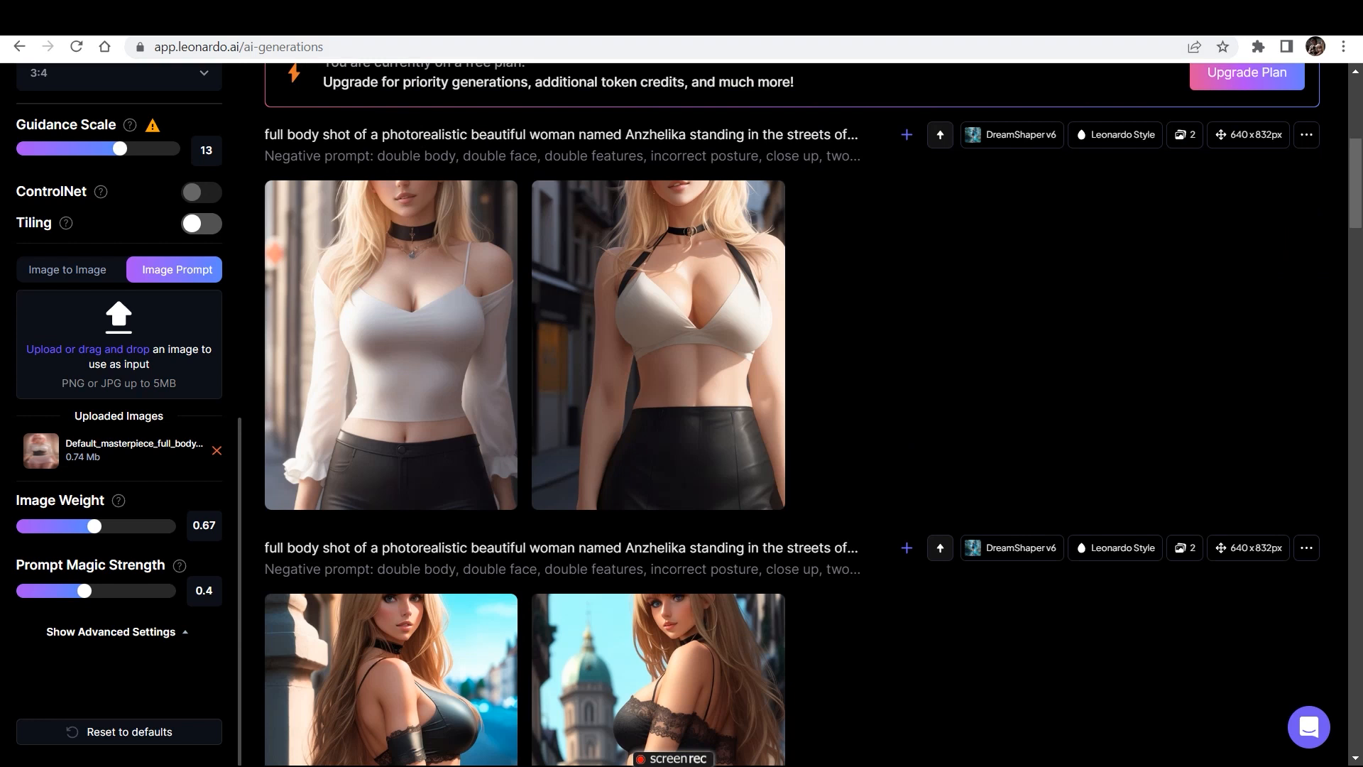
drag(1356, 183, 1355, 196)
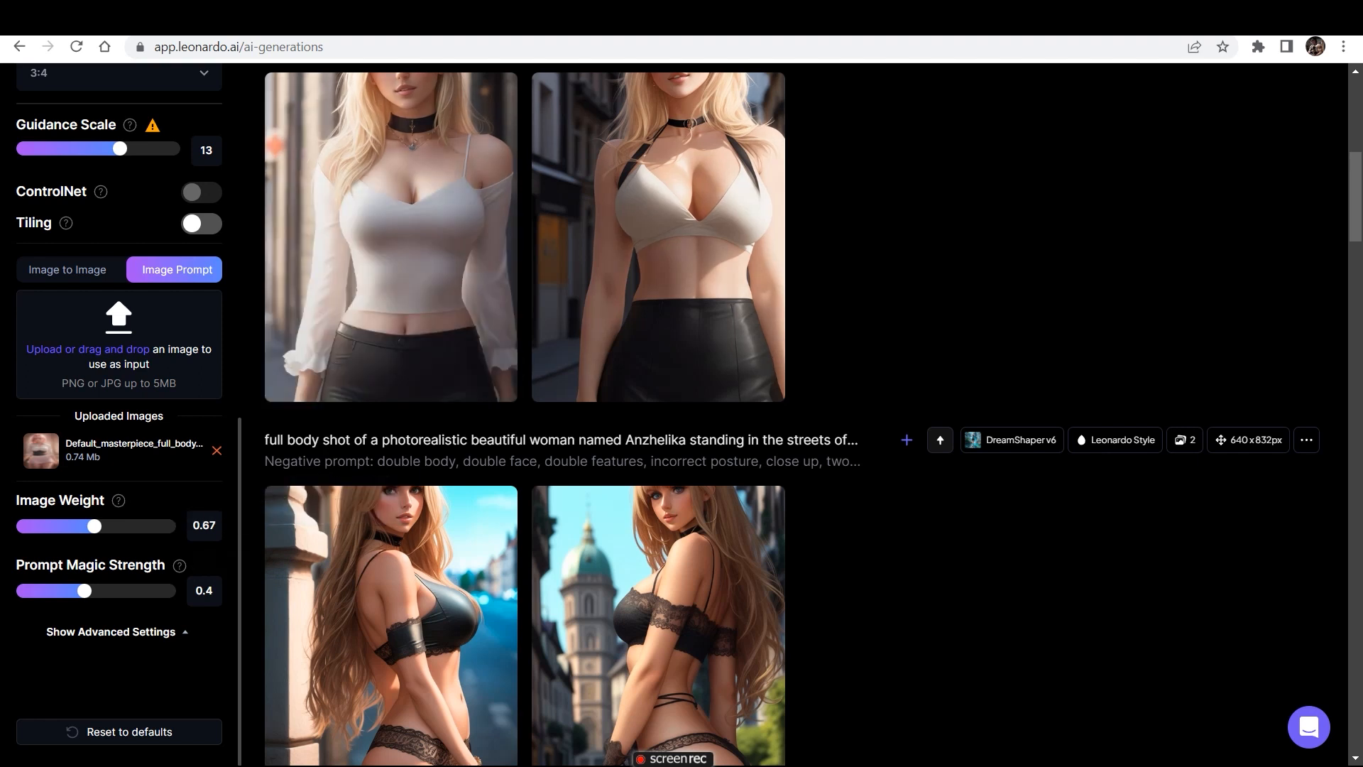
- Compare the cropped Anzhelika street images from the pink-haired reference with the earlier street sets and the current prompt text
drag(1355, 196, 1355, 124)
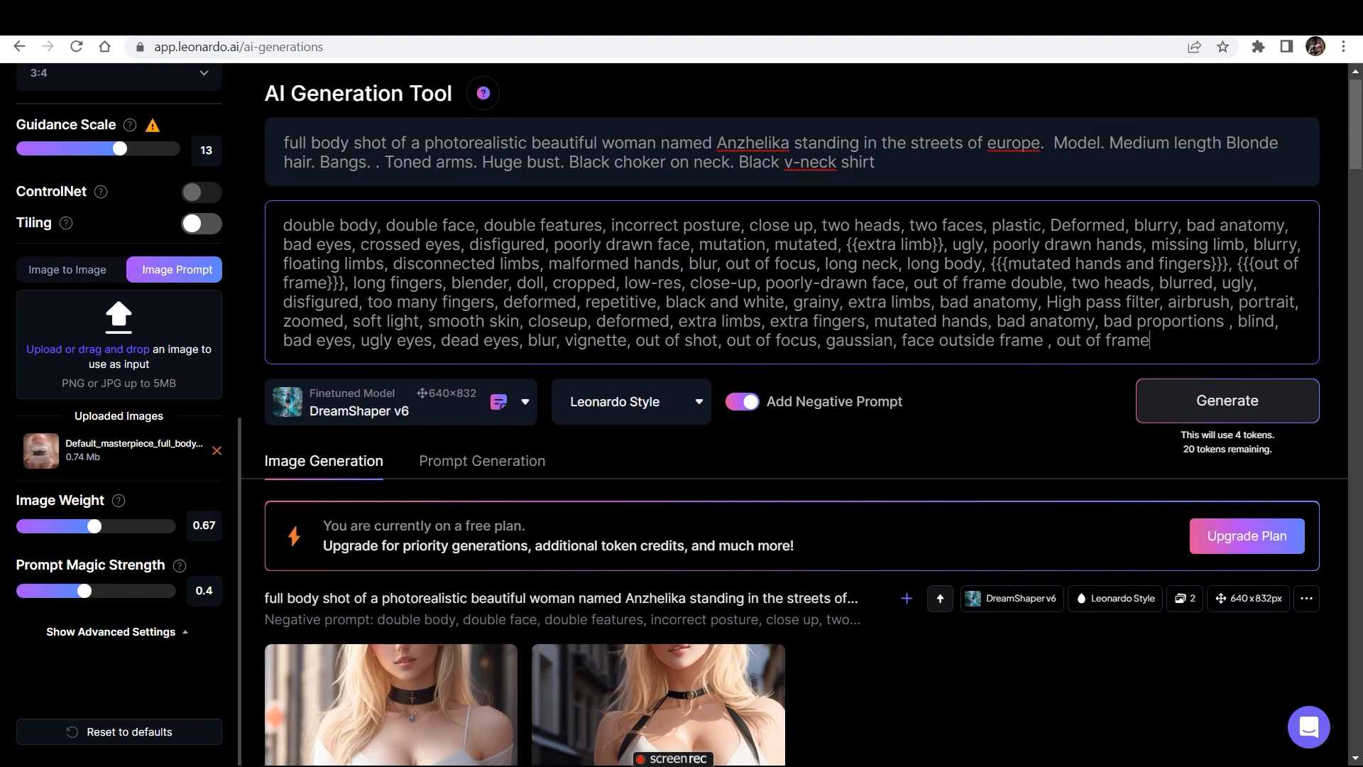
drag(1355, 124, 1355, 164)
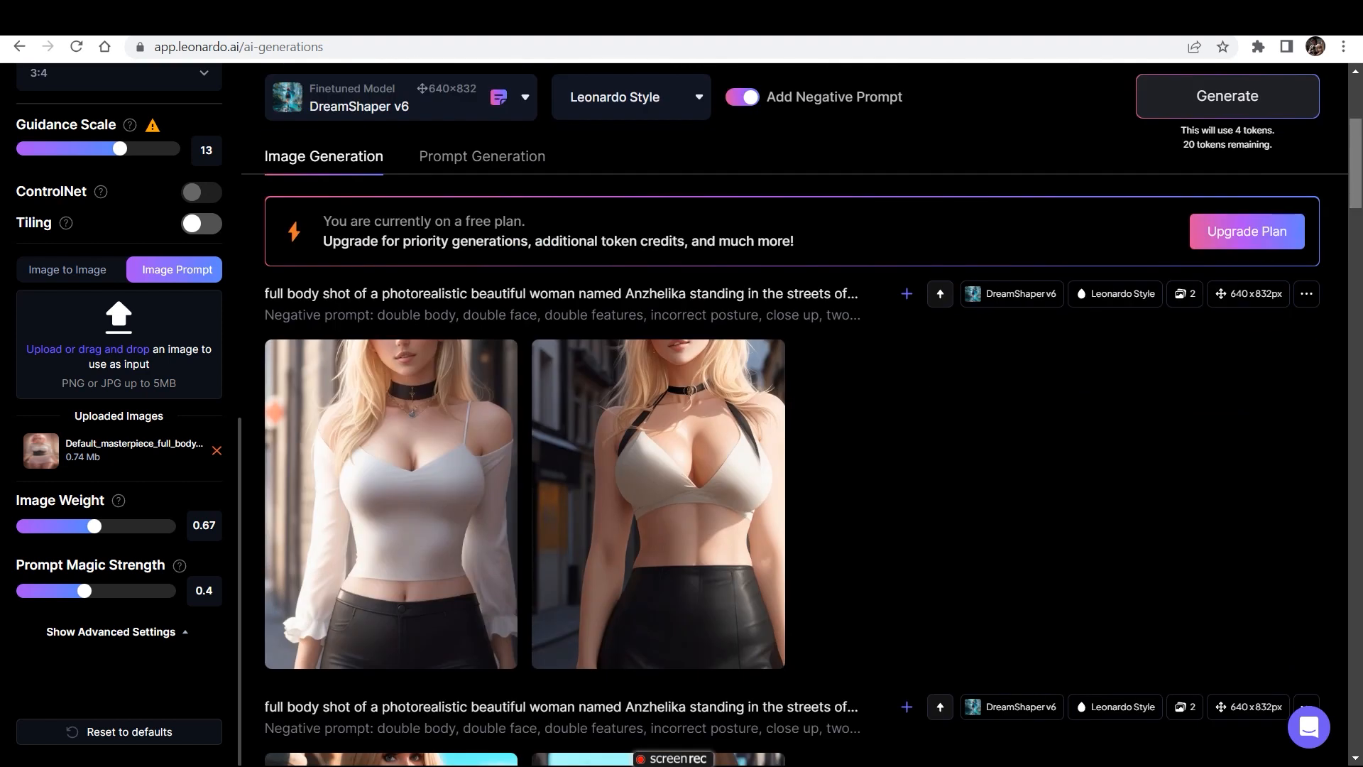
mouse_move(391, 490)
mouse_move(1356, 163)
mouse_down()
mouse_move(1356, 125)
mouse_move(1356, 177)
mouse_up()
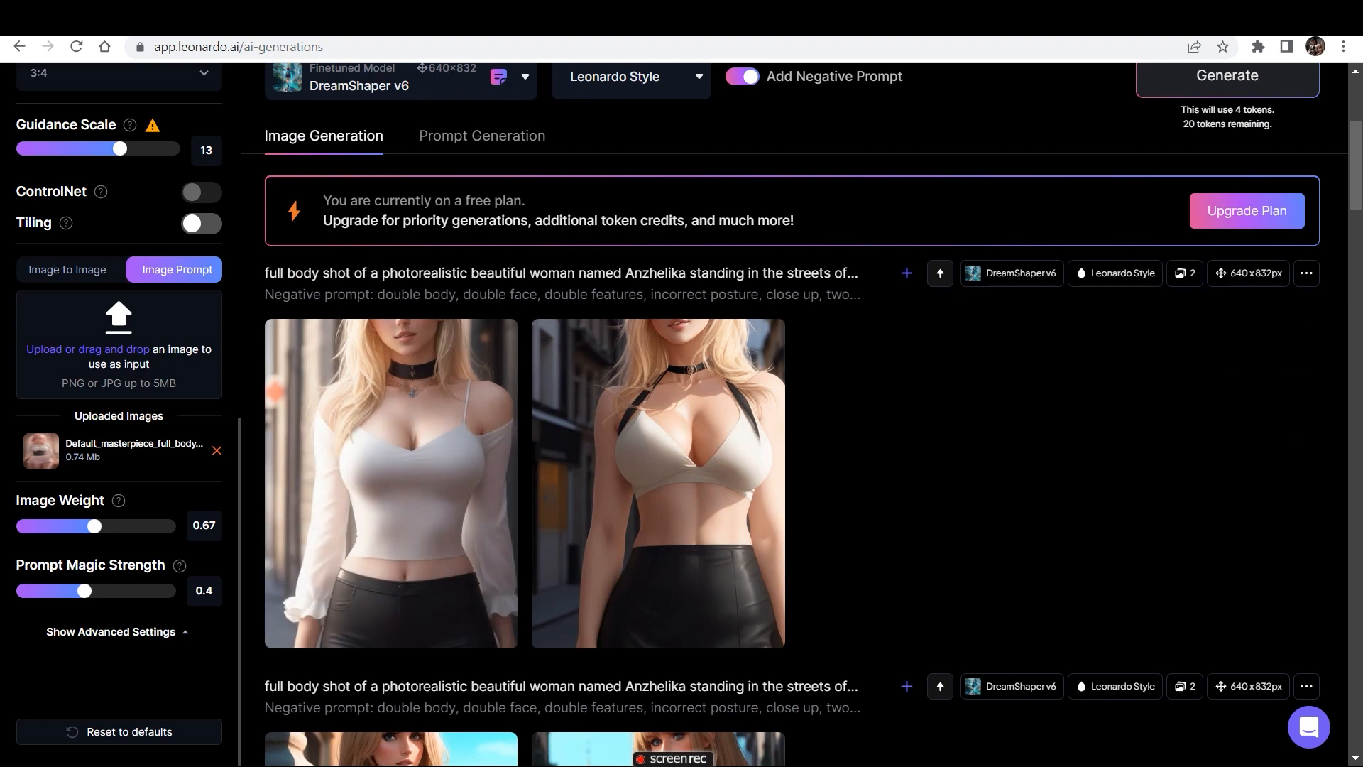
scroll(661, 426, down, 2)
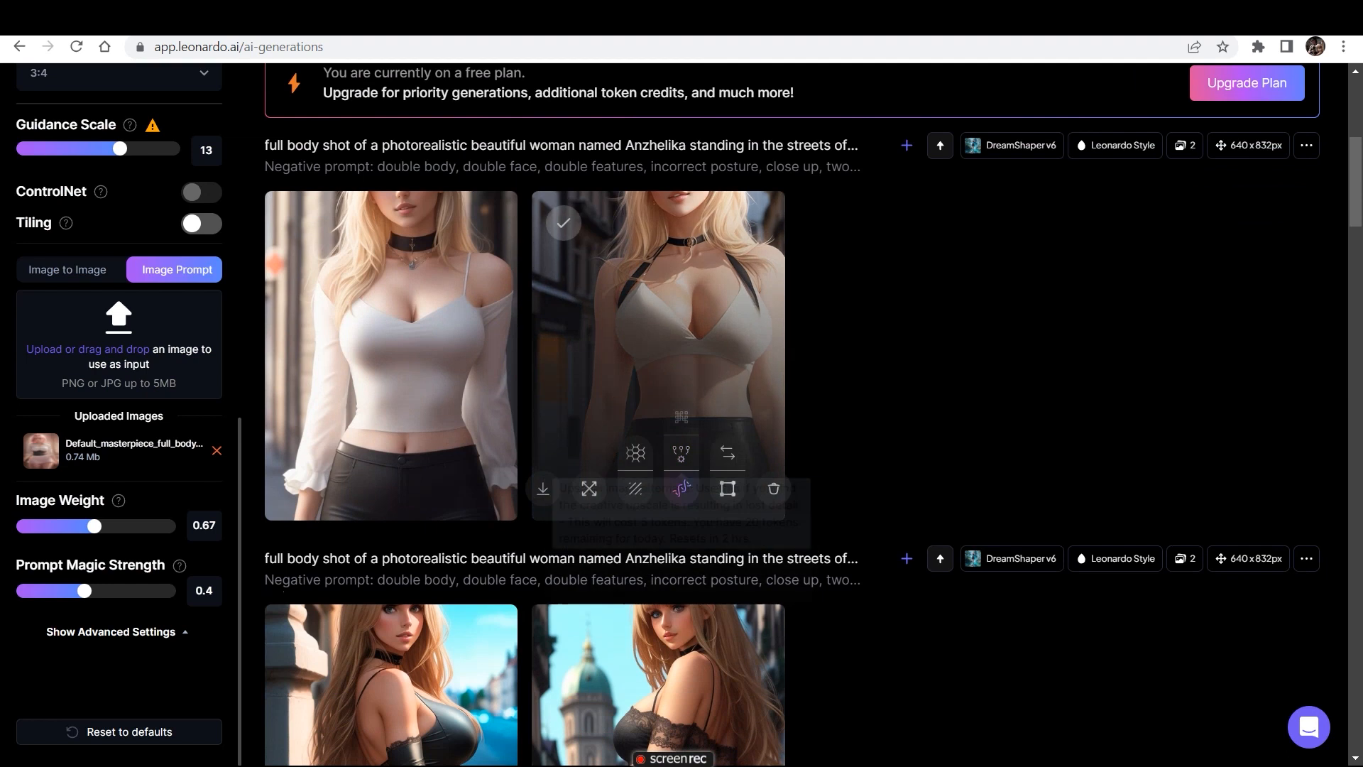
scroll(791, 414, down, 10)
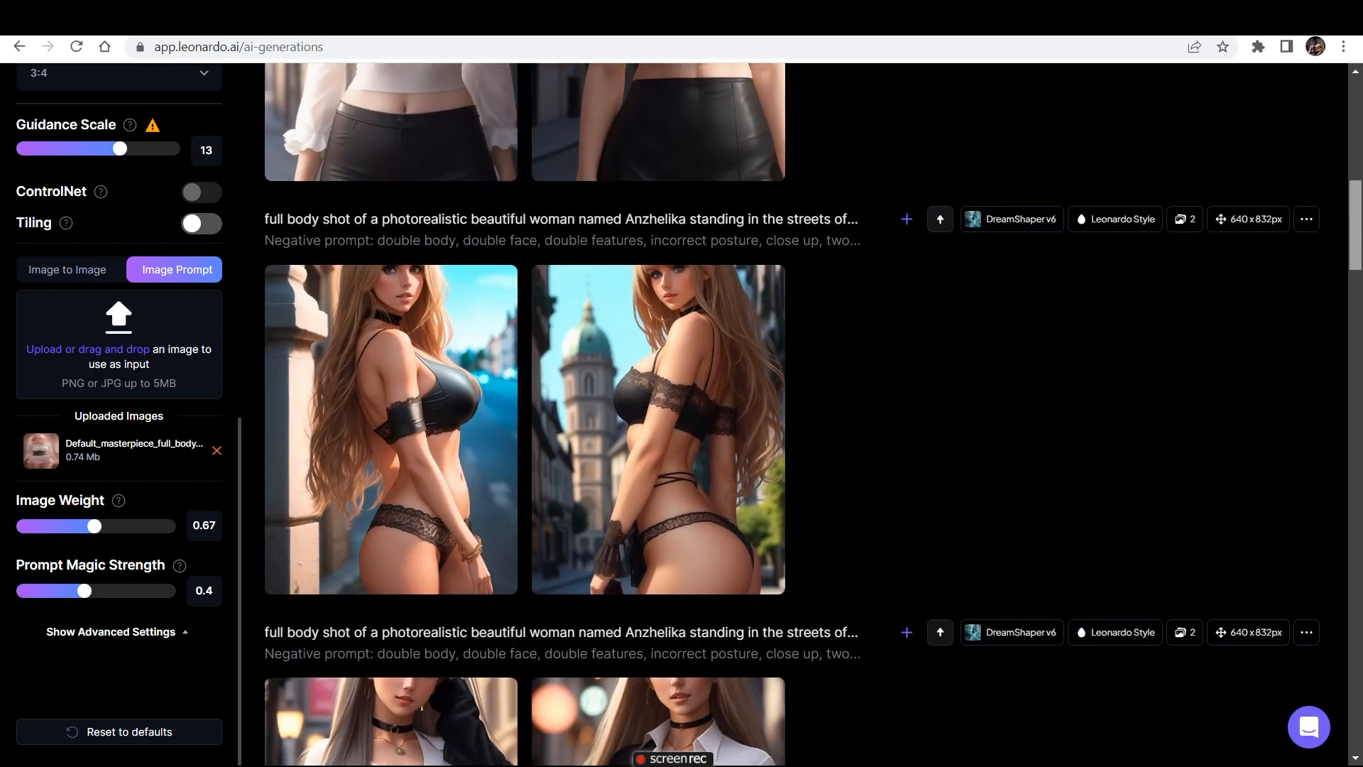
scroll(781, 412, down, 4)
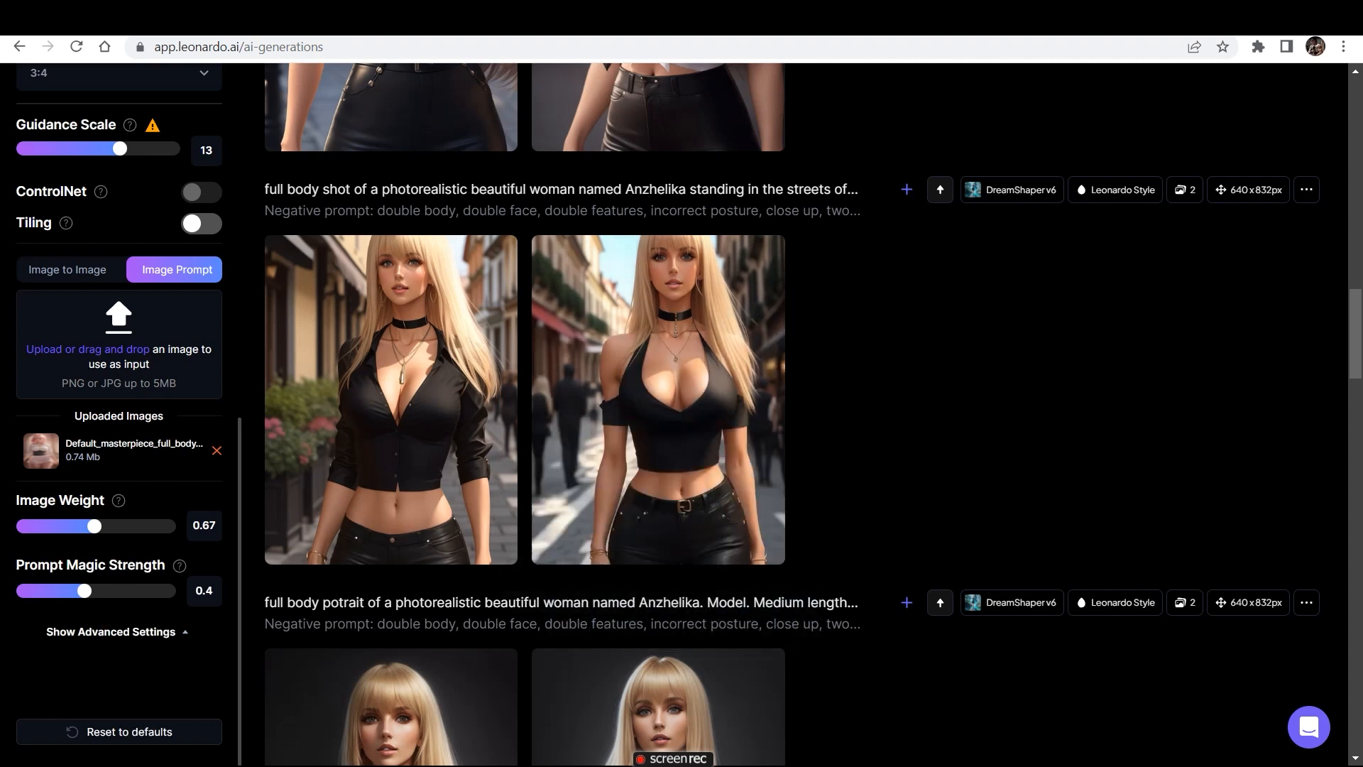
scroll(792, 412, up, 15)
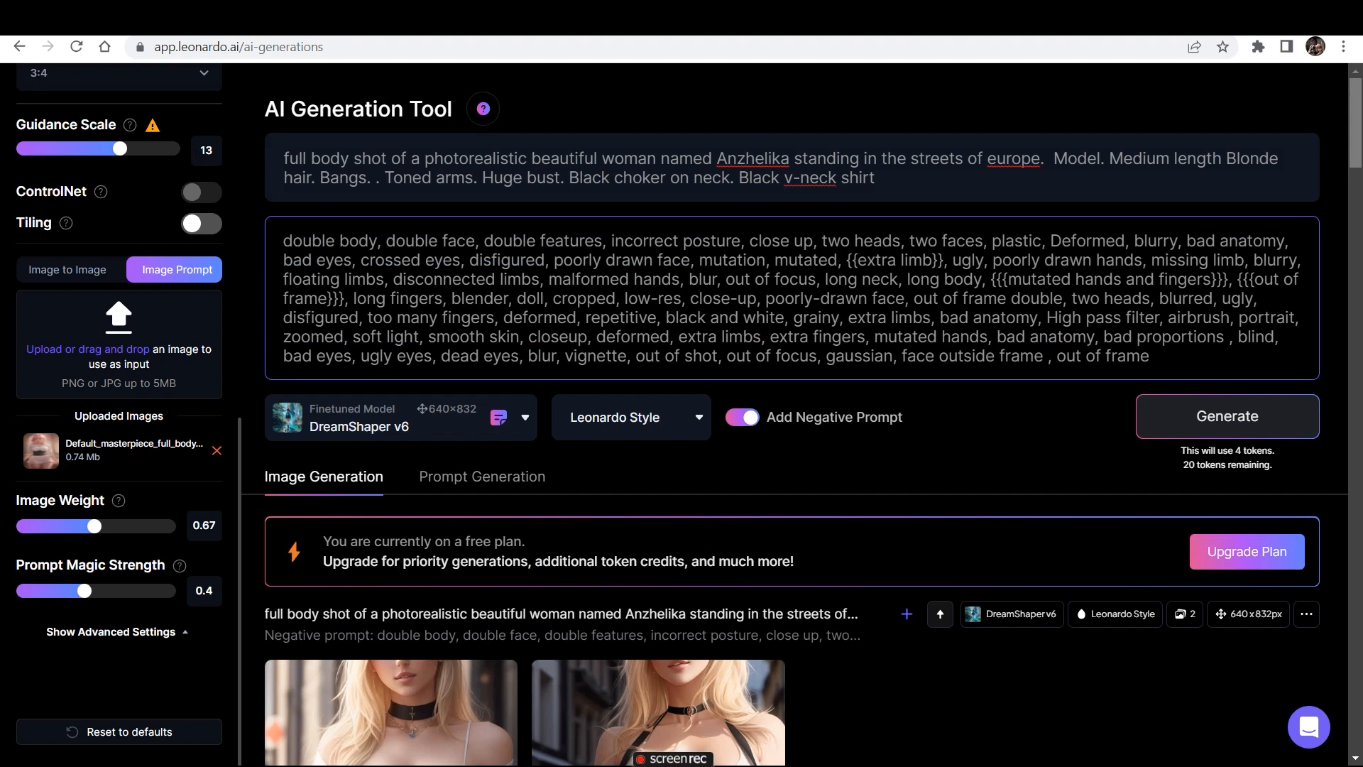
scroll(781, 412, down, 11)
scroll(792, 412, down, 4)
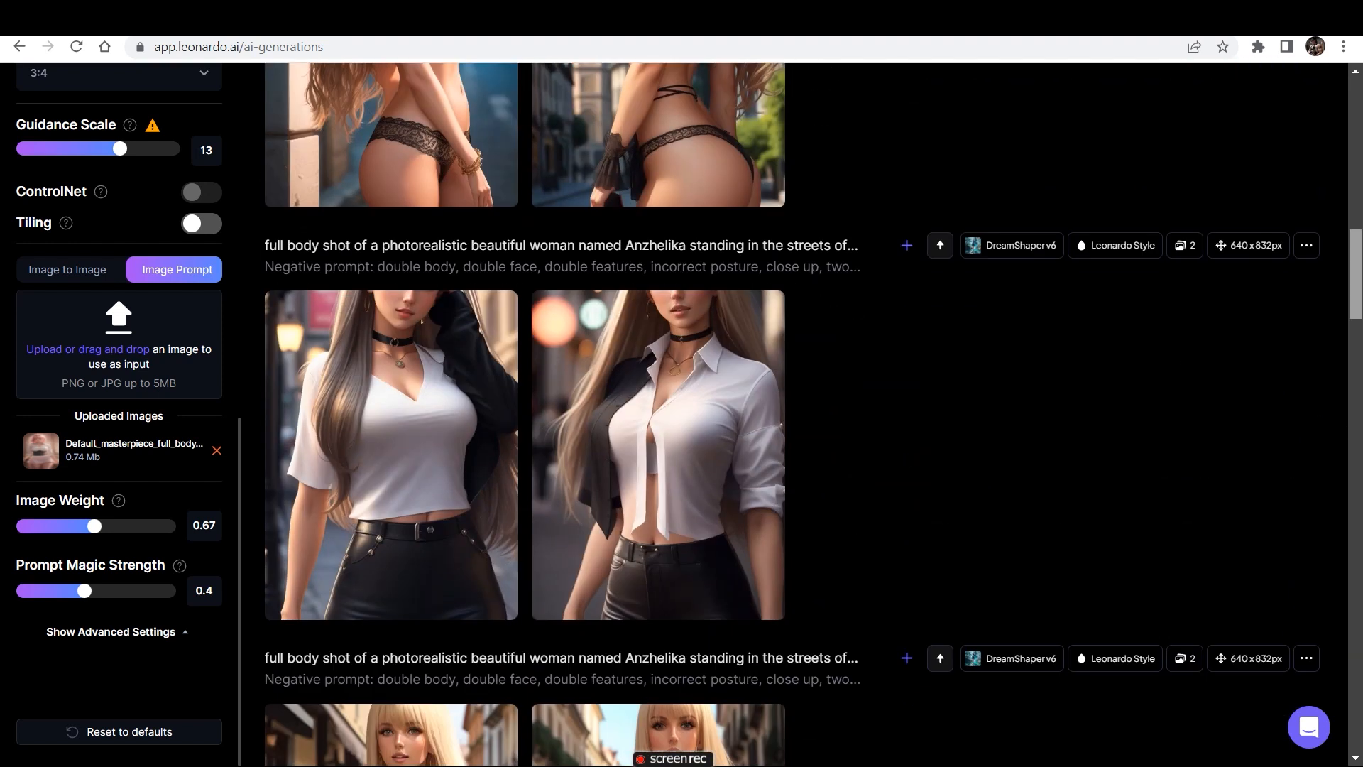
scroll(792, 412, up, 15)
scroll(792, 412, down, 4)
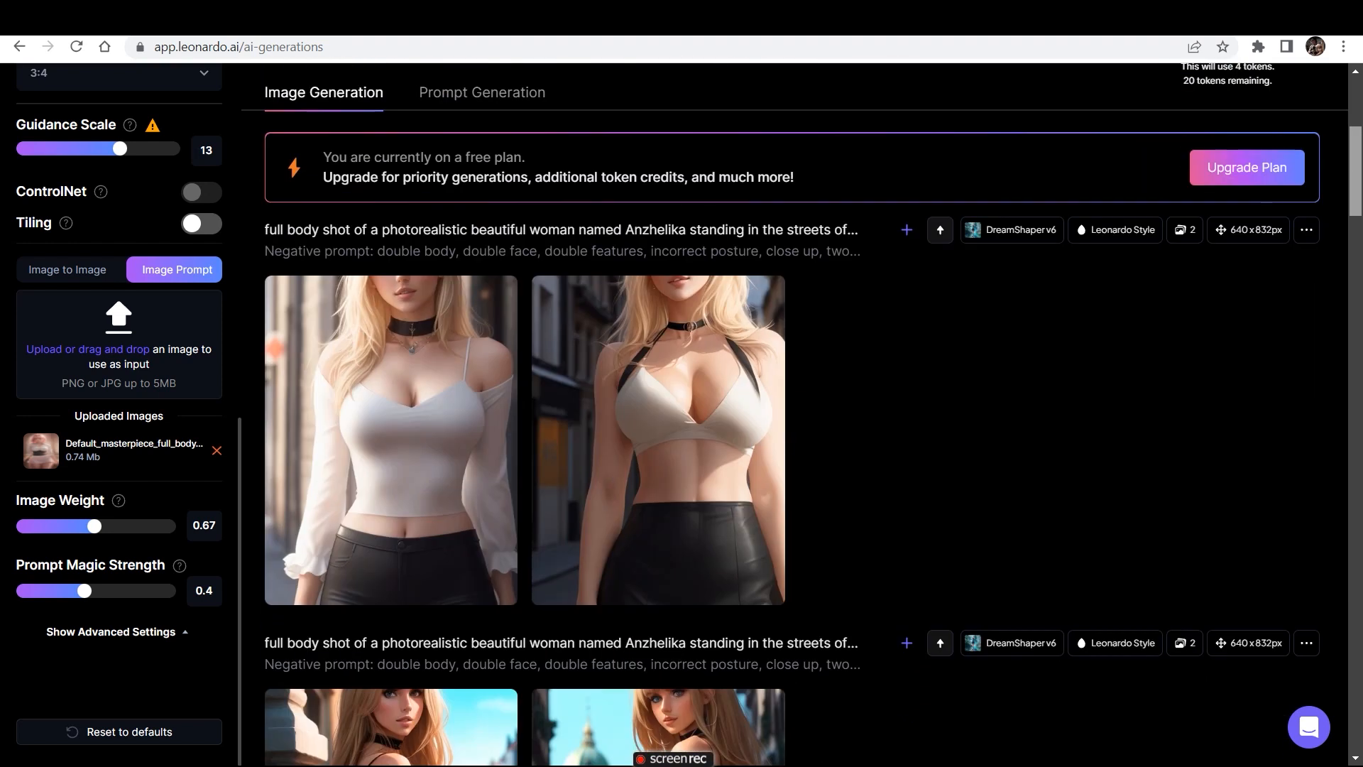
- Generate another pair of Anzhelika street images with the same prompts and the "Default_masterpiece_full_body..." image prompt
scroll(791, 411, up, 2)
scroll(792, 412, up, 2)
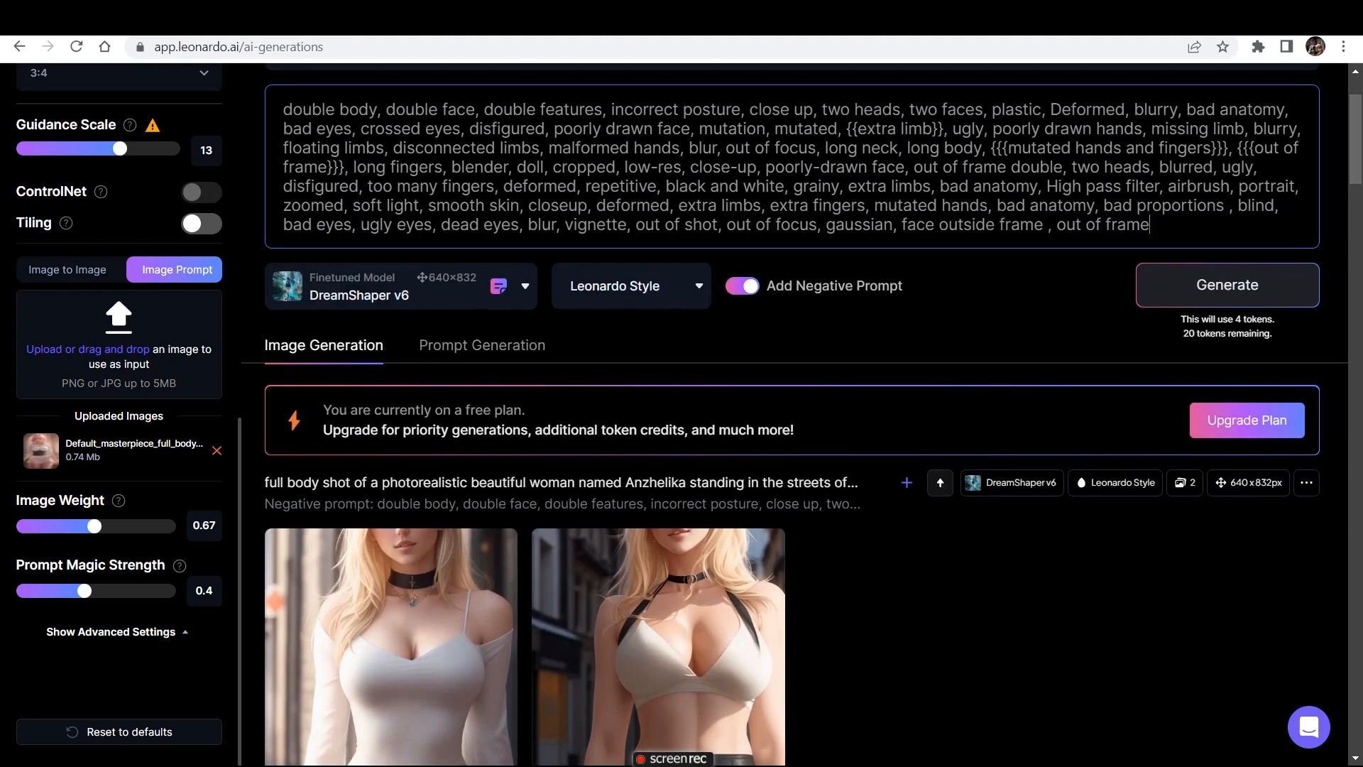
scroll(792, 412, up, 1)
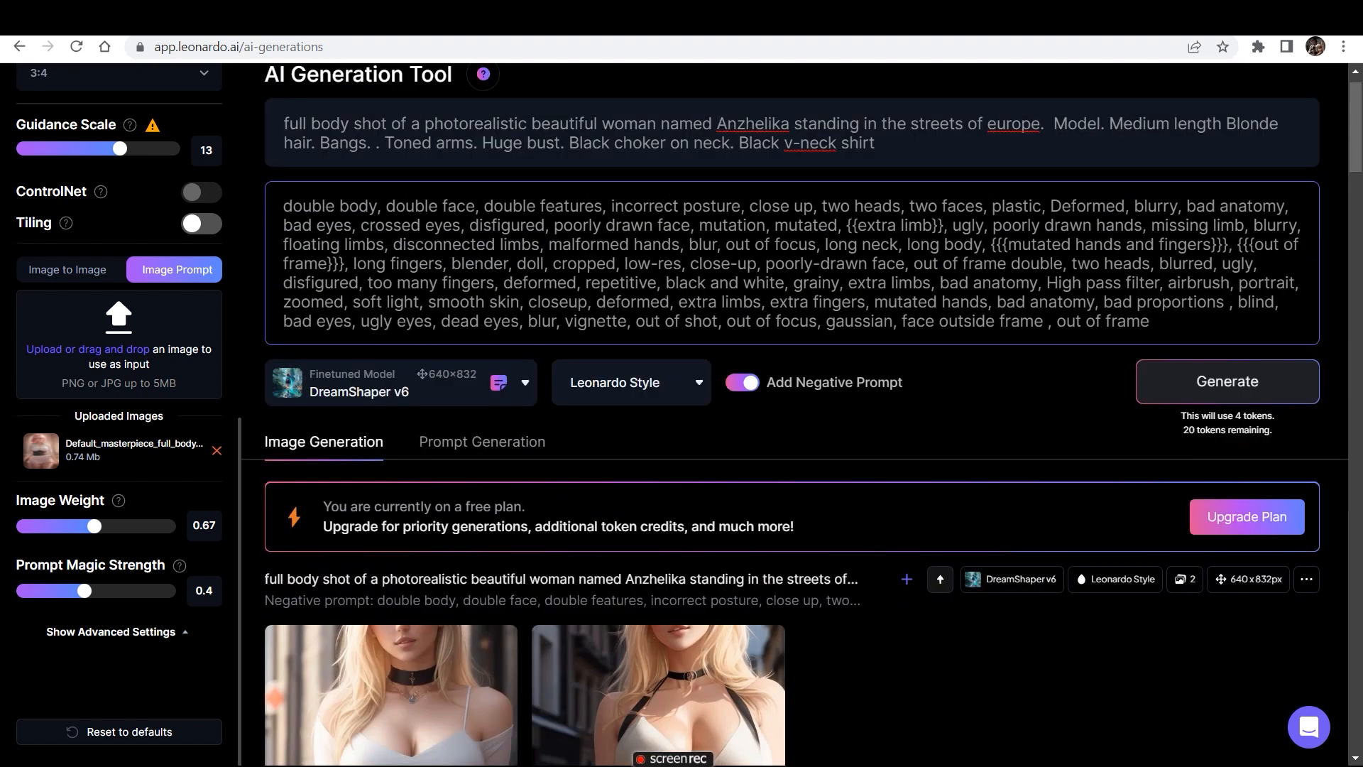
scroll(792, 412, down, 1)
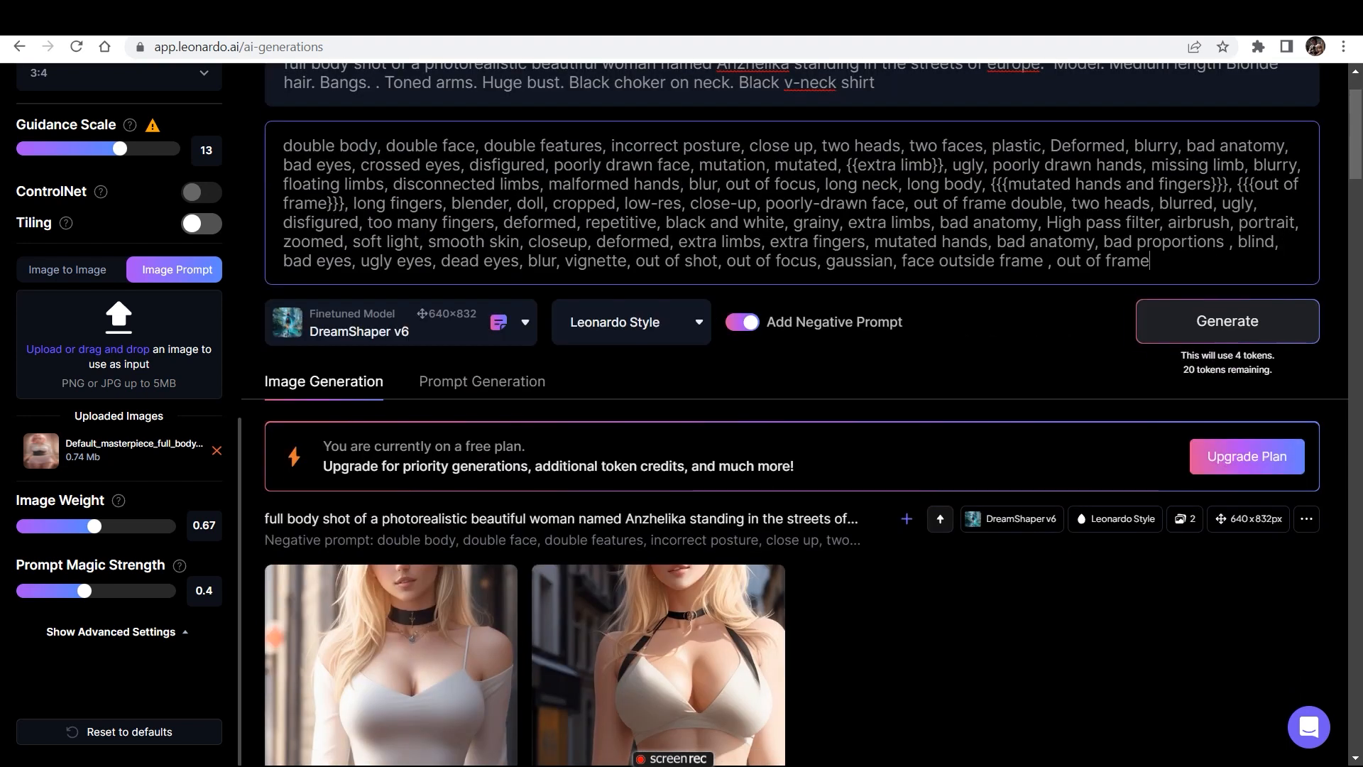
click(1227, 321)
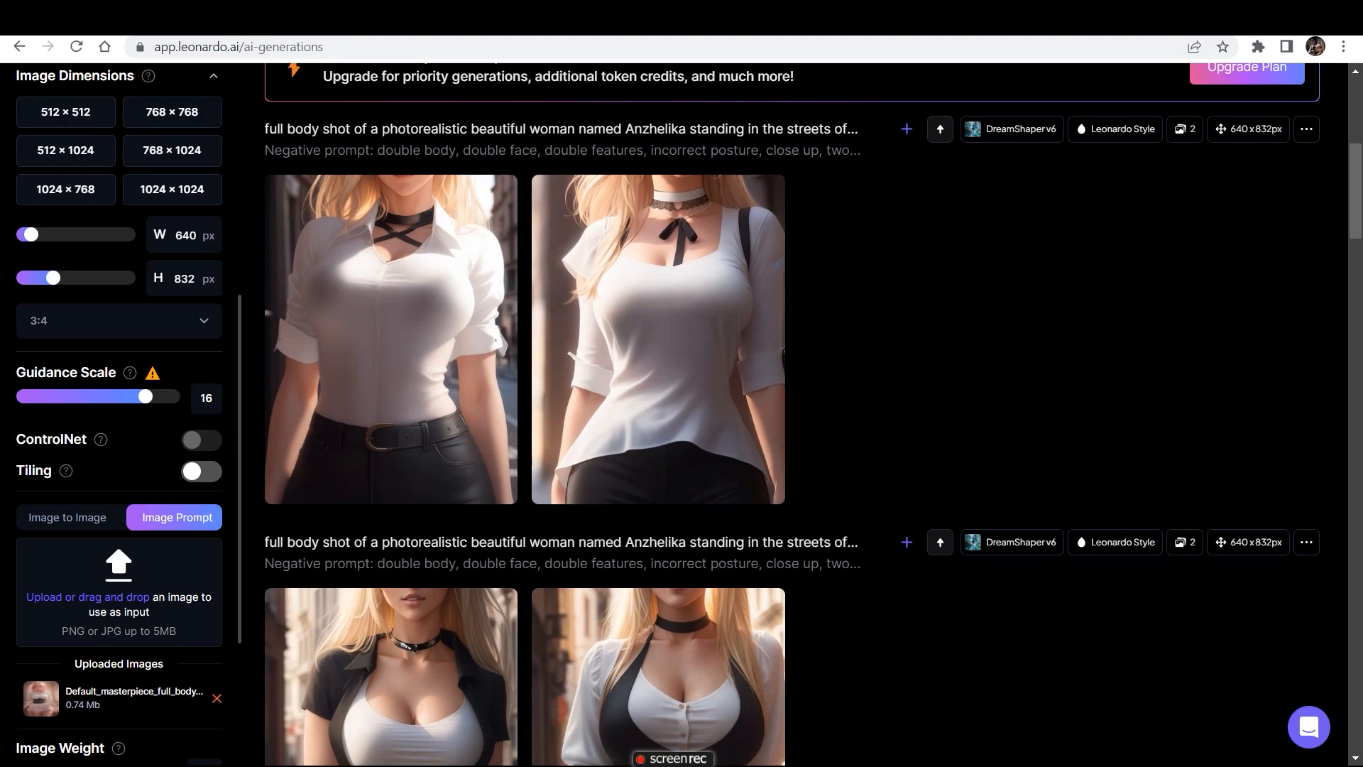